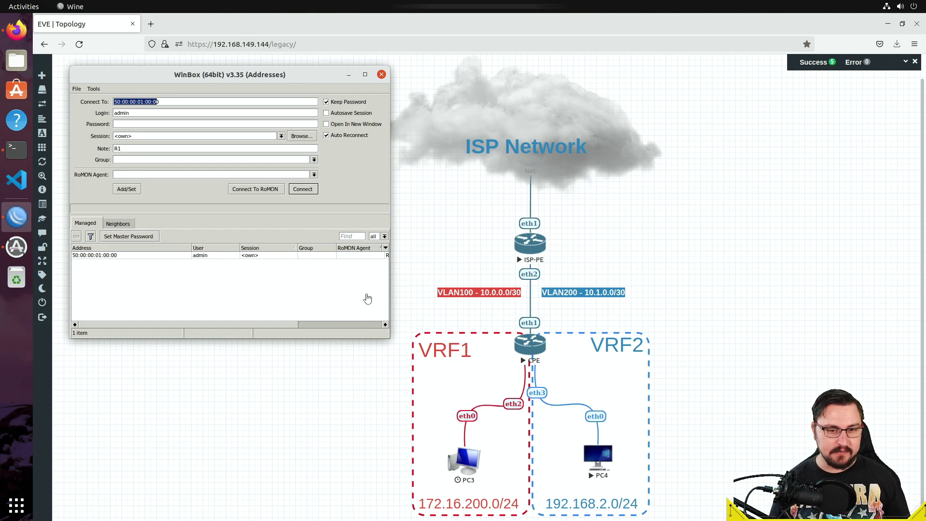
# Step: Enable RoMON on the CPE router from its console with "tool romon set enabled=yes", and close the console
pyautogui.click(527, 345)
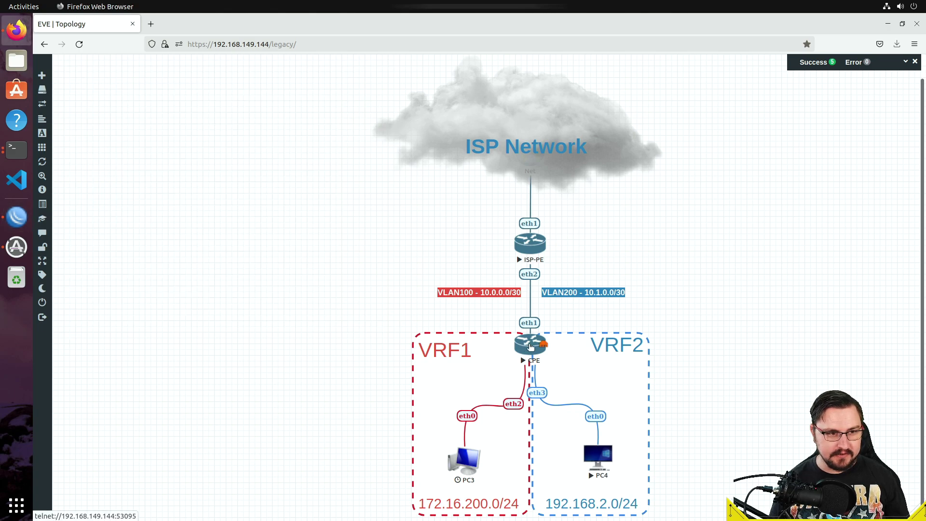
pyautogui.press('Return')
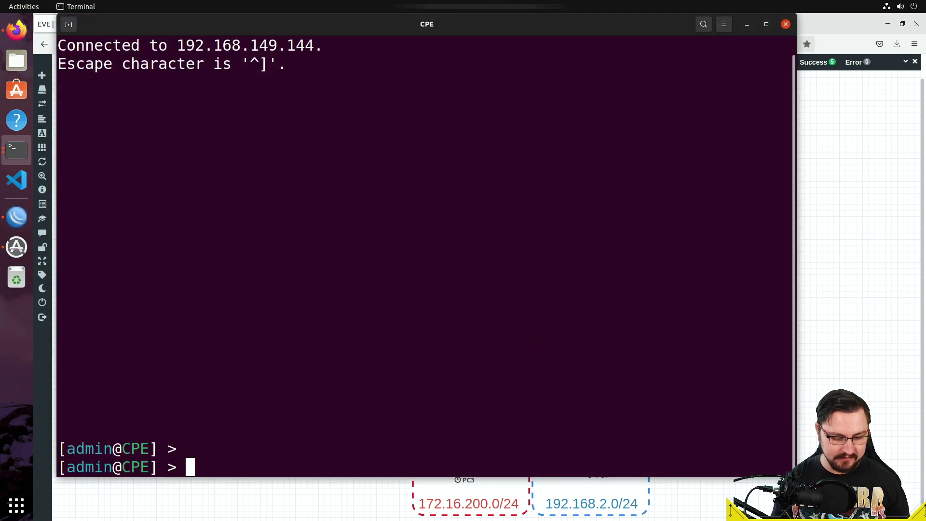
pyautogui.write('system')
pyautogui.press('BackSpace')
pyautogui.press('BackSpace')
pyautogui.press('BackSpace')
pyautogui.press('BackSpace')
pyautogui.press('BackSpace')
pyautogui.press('BackSpace')
pyautogui.press('BackSpace')
pyautogui.write('tool romon set e')
pyautogui.press('Tab')
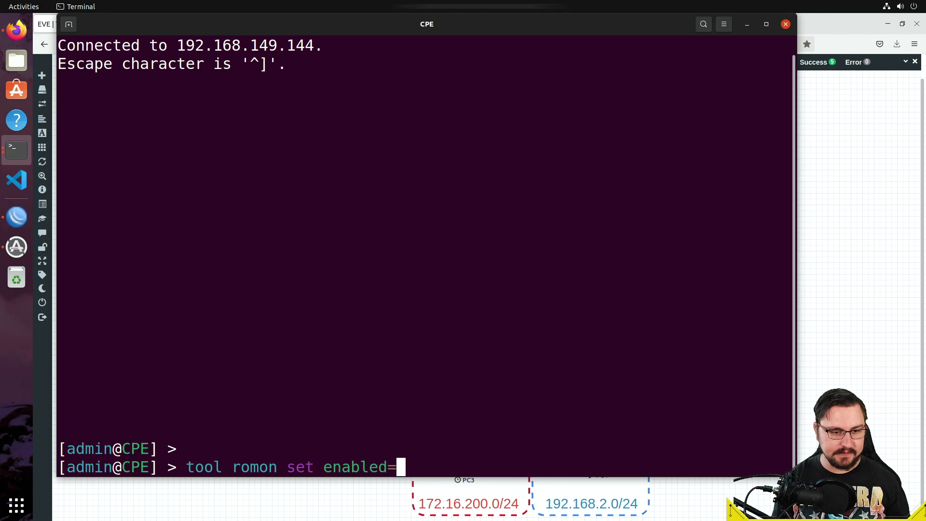
pyautogui.write('yes')
pyautogui.press('Return')
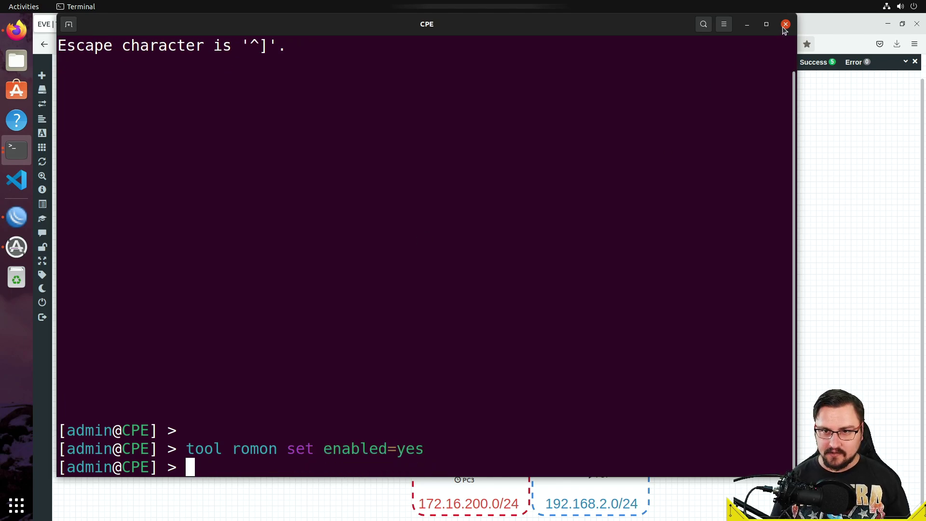
pyautogui.click(785, 29)
# Step: Open the ISP-PE router's console and log in as admin with a blank password
pyautogui.click(531, 248)
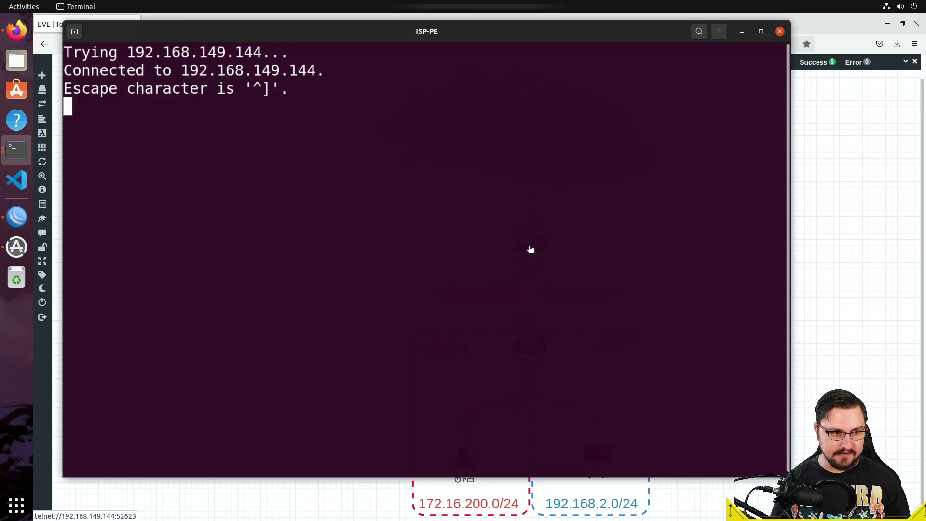
pyautogui.press('Return')
pyautogui.write('adin')
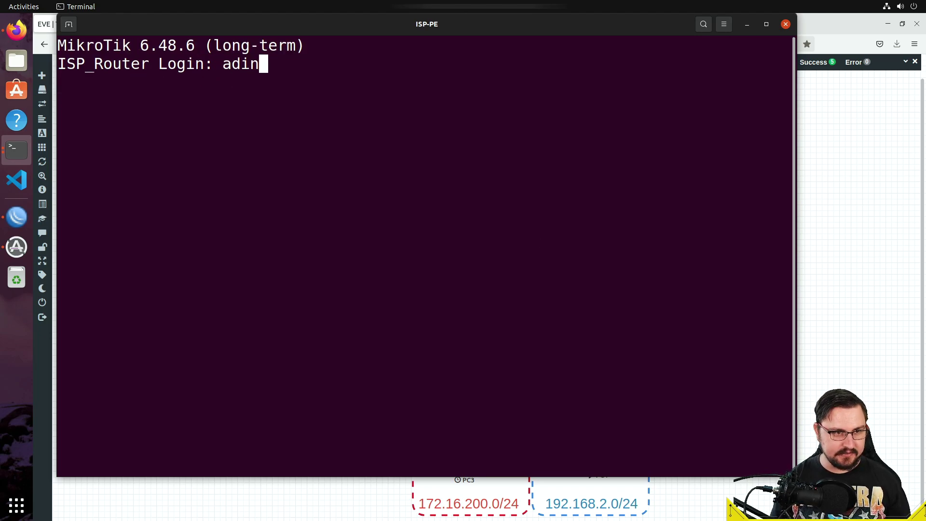
pyautogui.press('BackSpace')
pyautogui.press('BackSpace')
pyautogui.write('min')
pyautogui.press('Return')
pyautogui.press('Return')
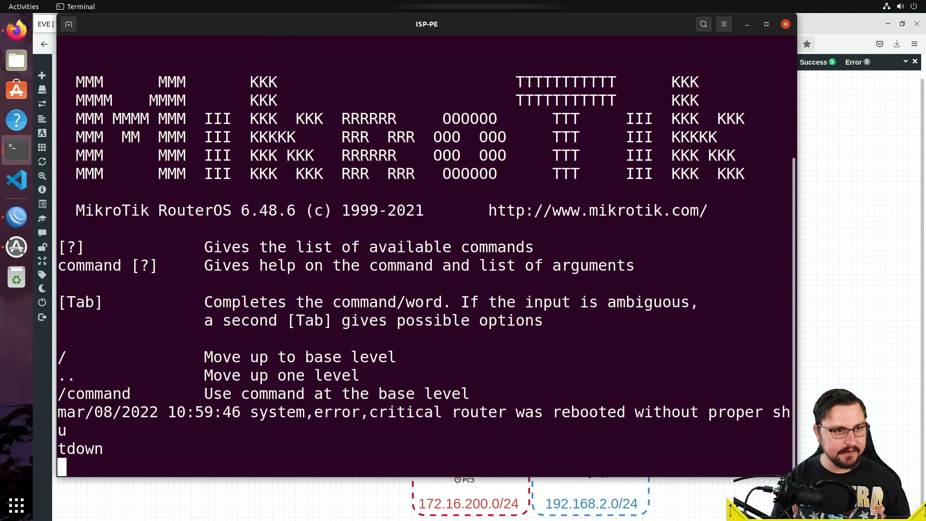
# Step: Enable RoMON on the ISP-PE router with "tool romon set enabled=yes" and put the console away
pyautogui.write('tool romon set enabled=yes')
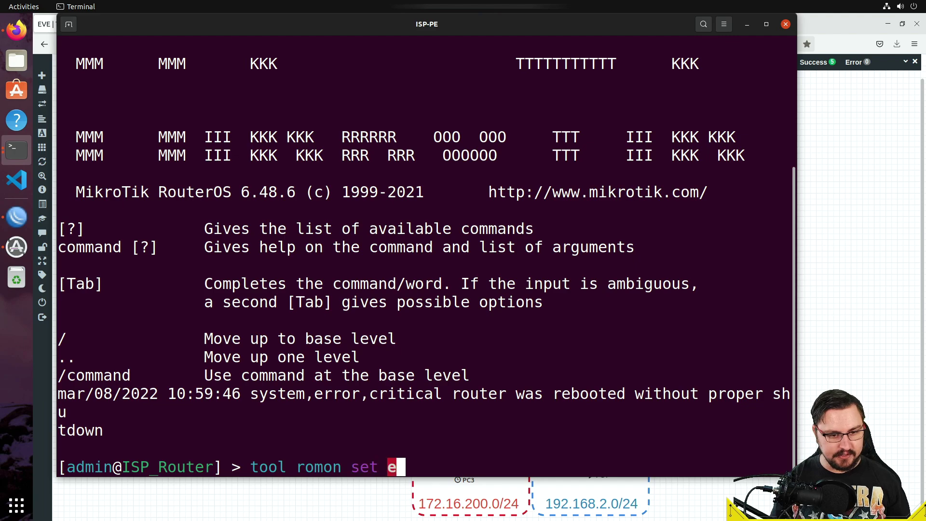
pyautogui.press('Return')
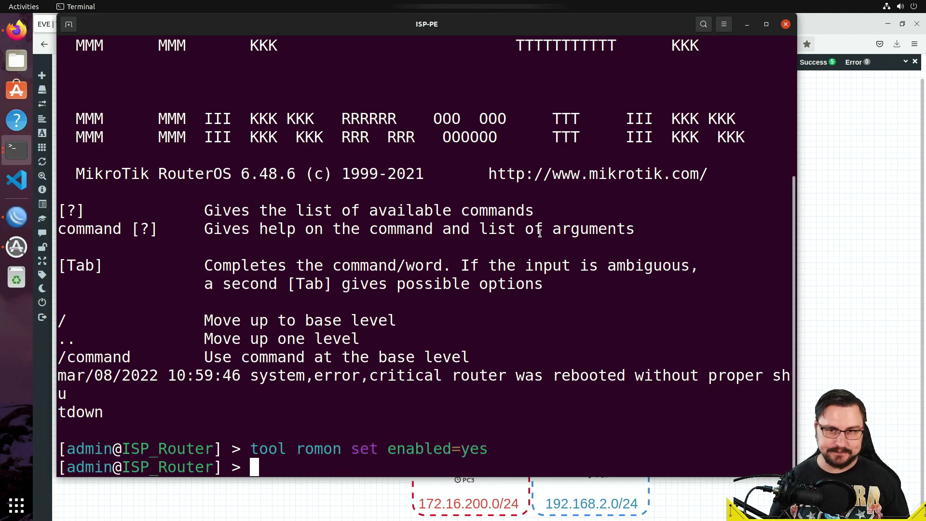
pyautogui.doubleClick(748, 31)
pyautogui.click(877, 25)
# Step: Switch to WinBox and connect to RoMON through the saved 50:00:00:01:00:00 router, clearing its stored password
pyautogui.click(17, 217)
pyautogui.doubleClick(85, 256)
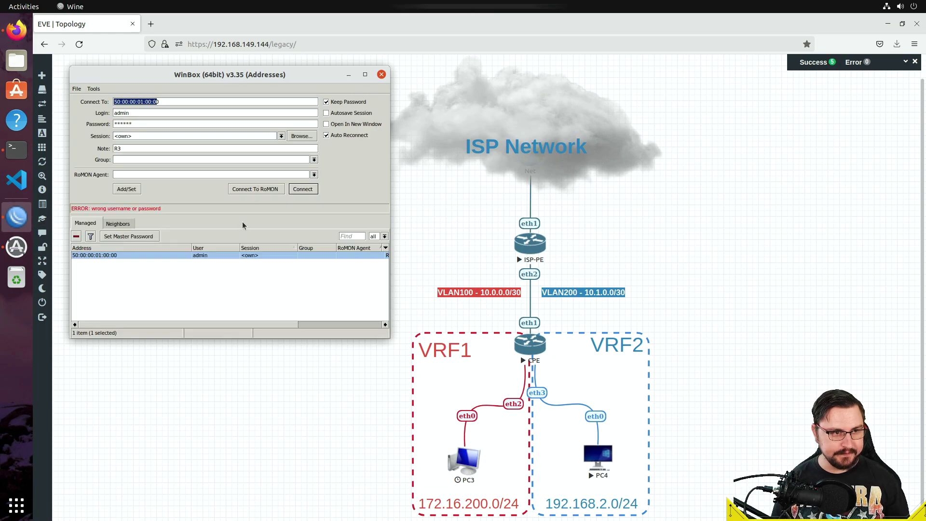
pyautogui.doubleClick(155, 126)
pyautogui.press('BackSpace')
pyautogui.click(244, 188)
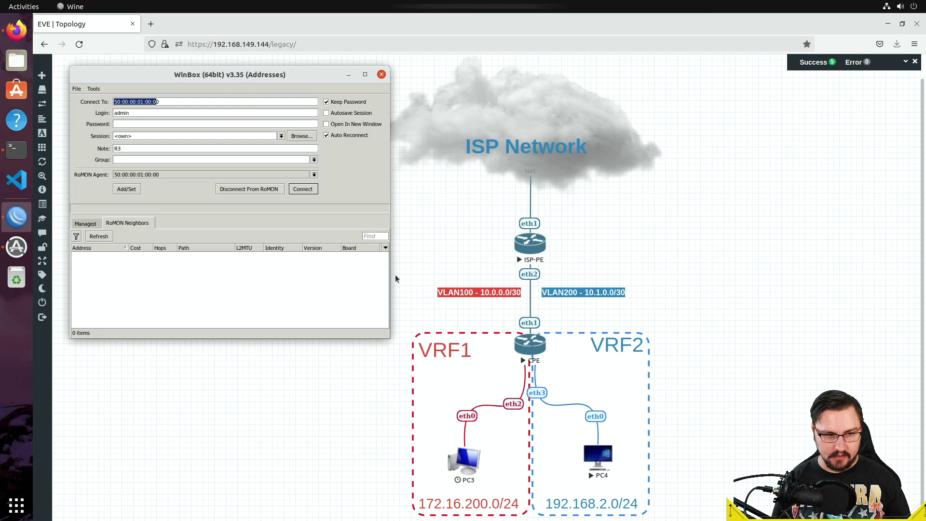
# Step: Connect to the CPE router found among the RoMON neighbors, and maximize and enlarge its session window
pyautogui.click(126, 255)
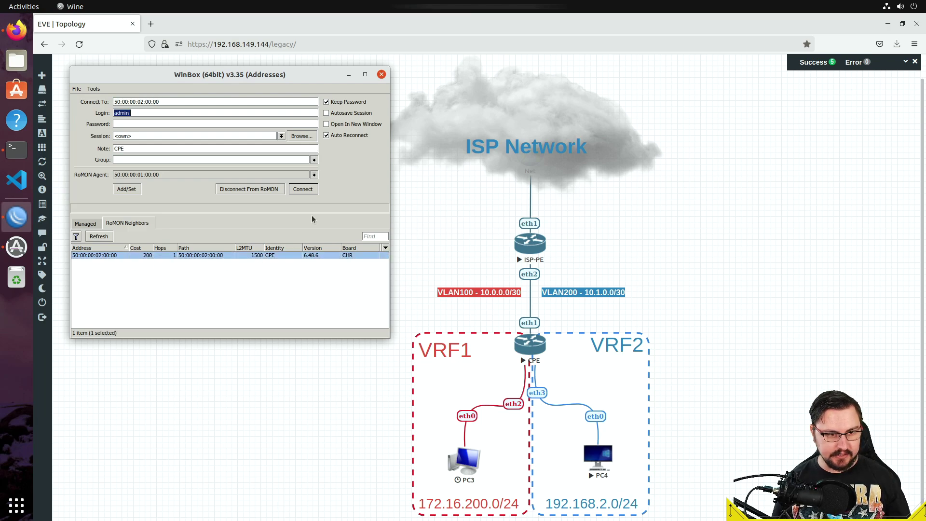
pyautogui.click(303, 189)
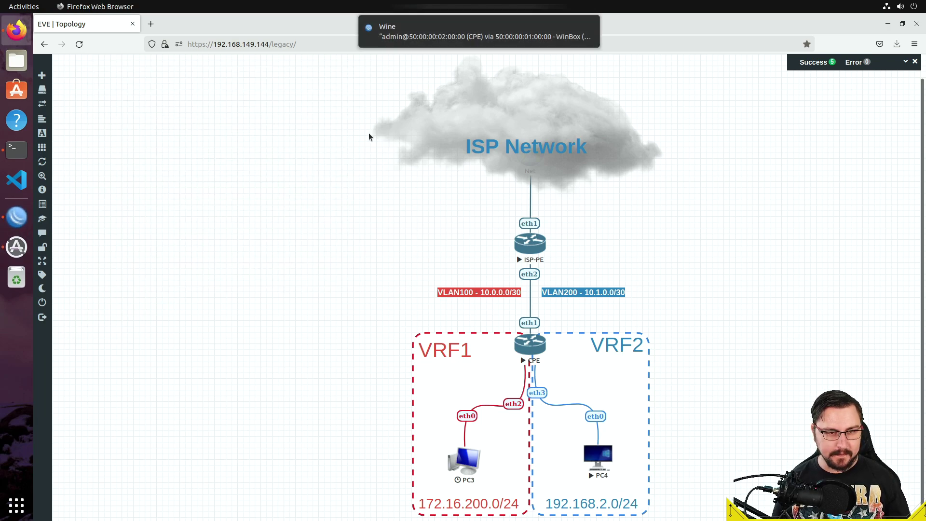
pyautogui.click(25, 218)
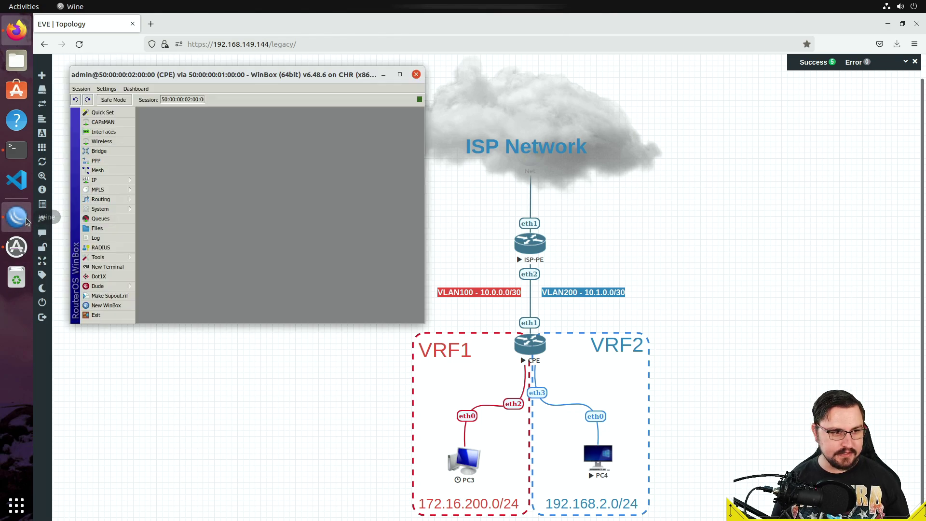
pyautogui.doubleClick(130, 79)
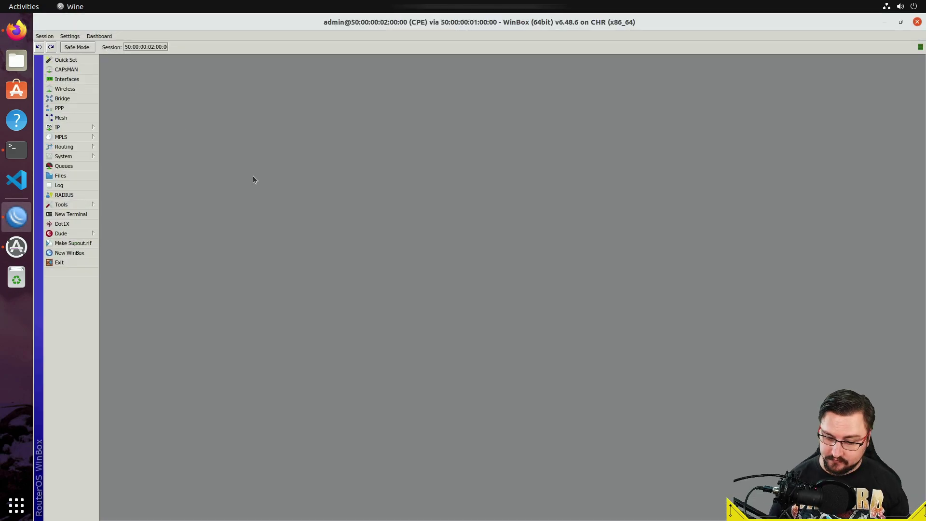
pyautogui.hotkey('ctrl', '+')
pyautogui.hotkey('ctrl', '+')
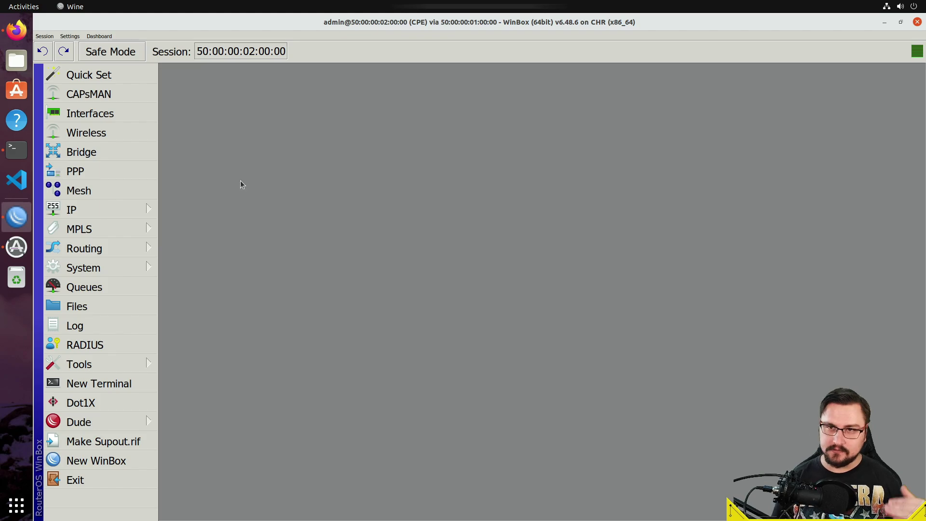
# Step: Open the CPE's IP route list at full size and check which routing tables it can be filtered by
pyautogui.click(137, 214)
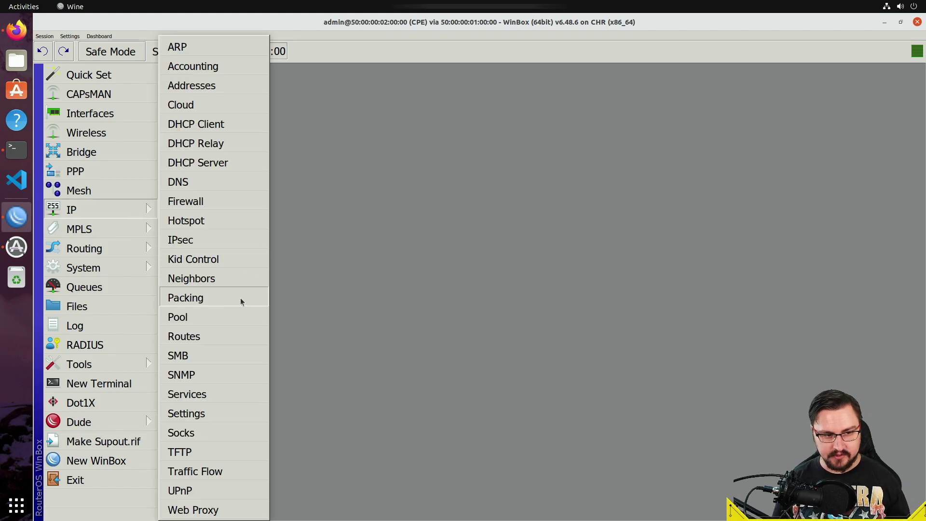
pyautogui.click(219, 335)
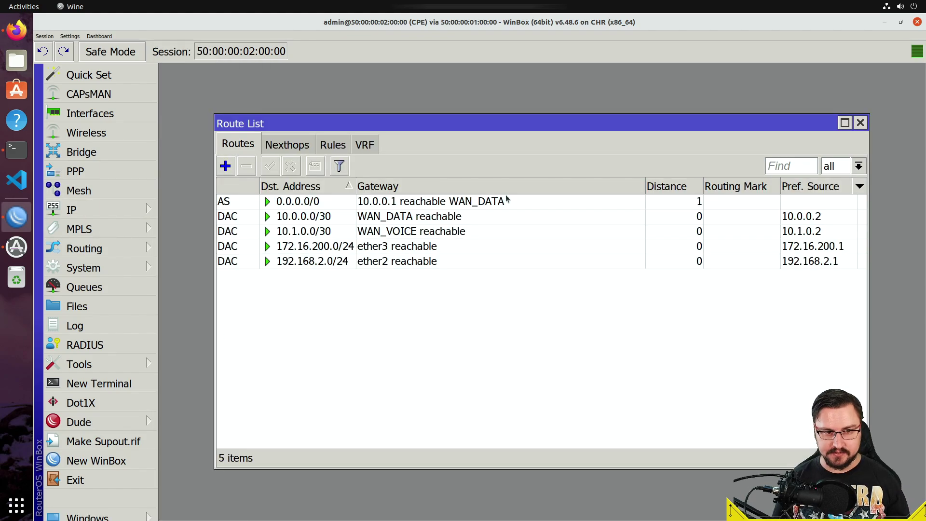
pyautogui.doubleClick(419, 123)
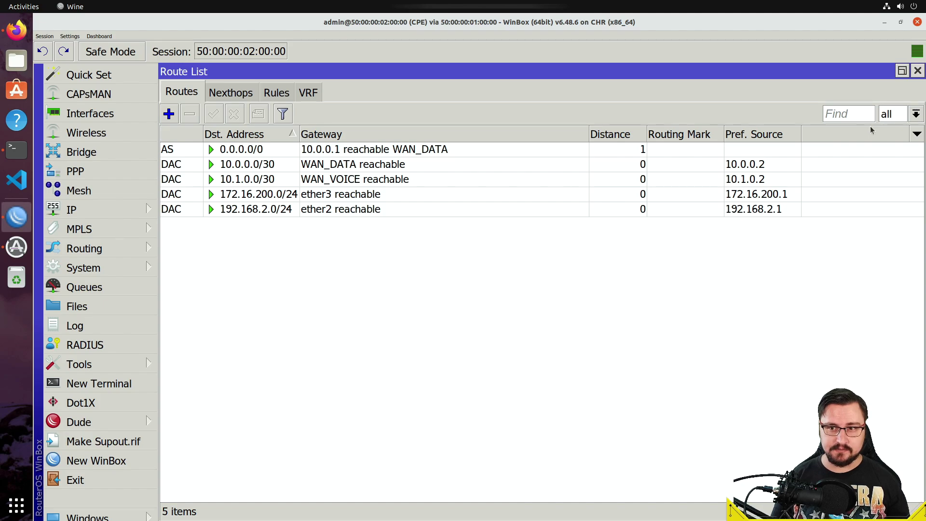
pyautogui.click(892, 115)
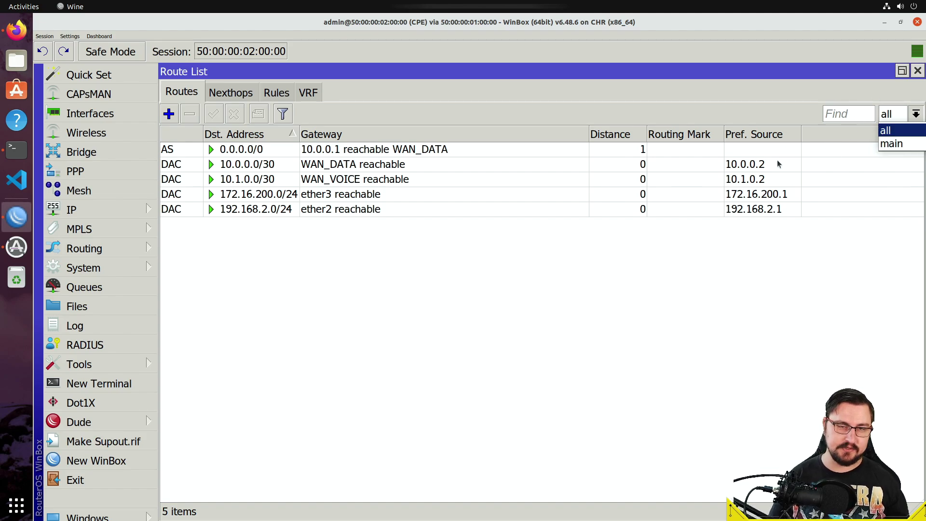
pyautogui.click(605, 259)
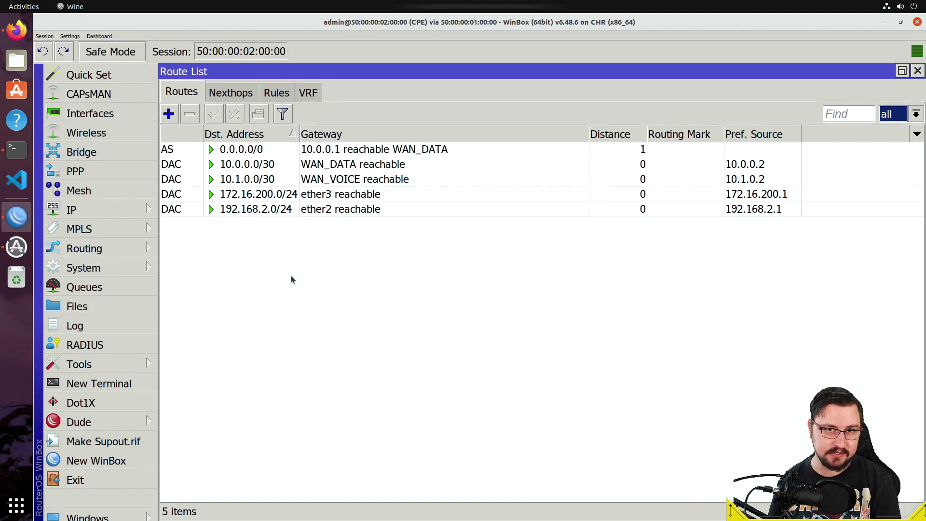
pyautogui.click(891, 114)
pyautogui.click(895, 115)
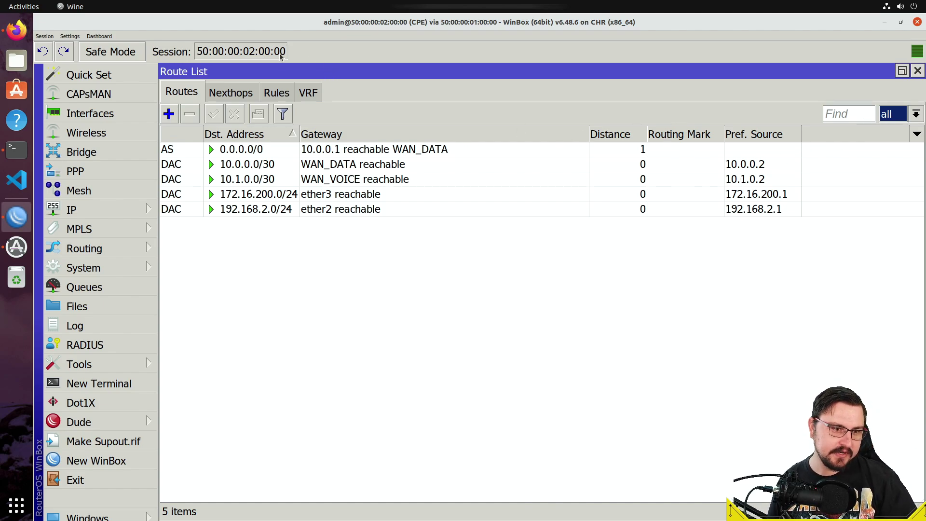
# Step: Examine the default route and compare the WAN_DATA and WAN_VOICE connected routes in the route list
pyautogui.click(270, 151)
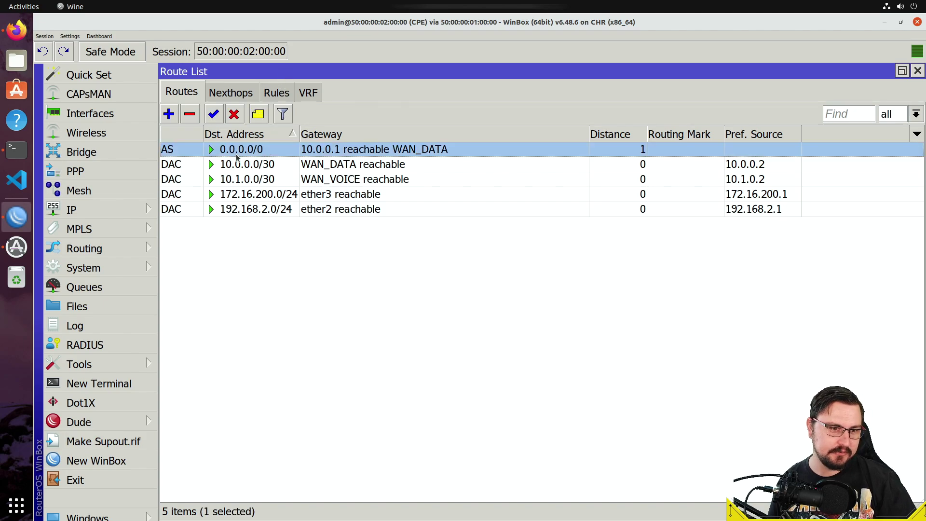
pyautogui.click(246, 165)
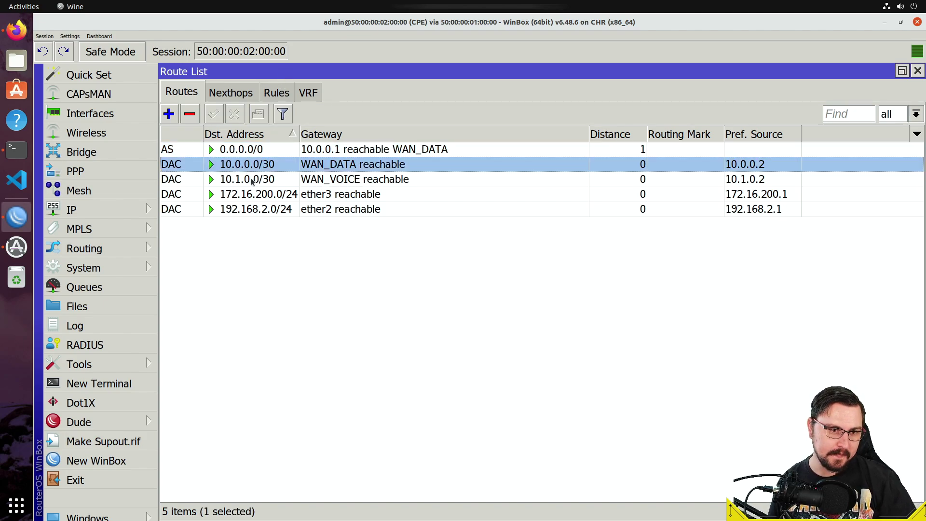
pyautogui.click(249, 179)
pyautogui.click(249, 165)
pyautogui.click(247, 179)
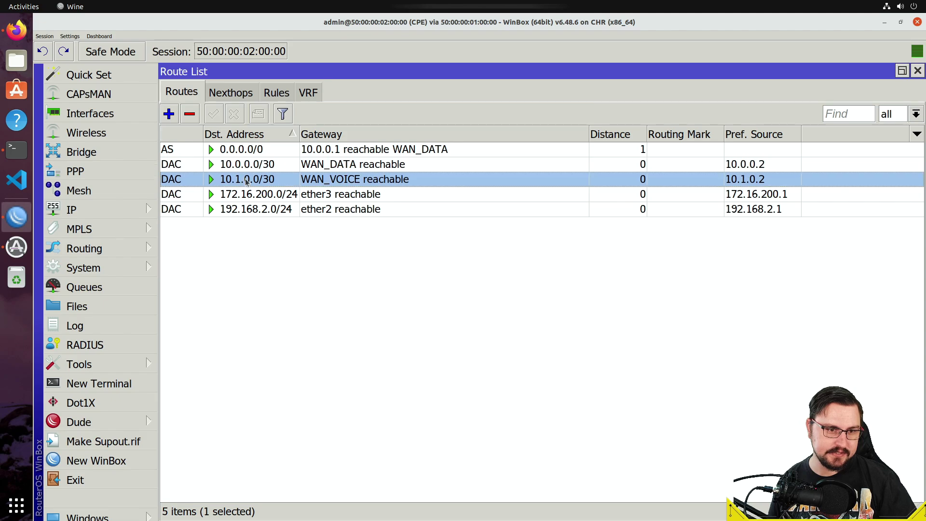
pyautogui.click(252, 166)
pyautogui.click(256, 179)
pyautogui.click(259, 166)
pyautogui.click(261, 179)
pyautogui.click(262, 167)
pyautogui.click(256, 179)
pyautogui.click(254, 166)
pyautogui.click(258, 180)
# Step: Compare the 172.16.200.0/24 and 192.168.2.0/24 LAN routes and check the network topology diagram
pyautogui.click(259, 195)
pyautogui.click(259, 206)
pyautogui.click(259, 195)
pyautogui.click(260, 209)
pyautogui.click(261, 195)
pyautogui.click(254, 208)
pyautogui.click(253, 196)
pyautogui.click(251, 209)
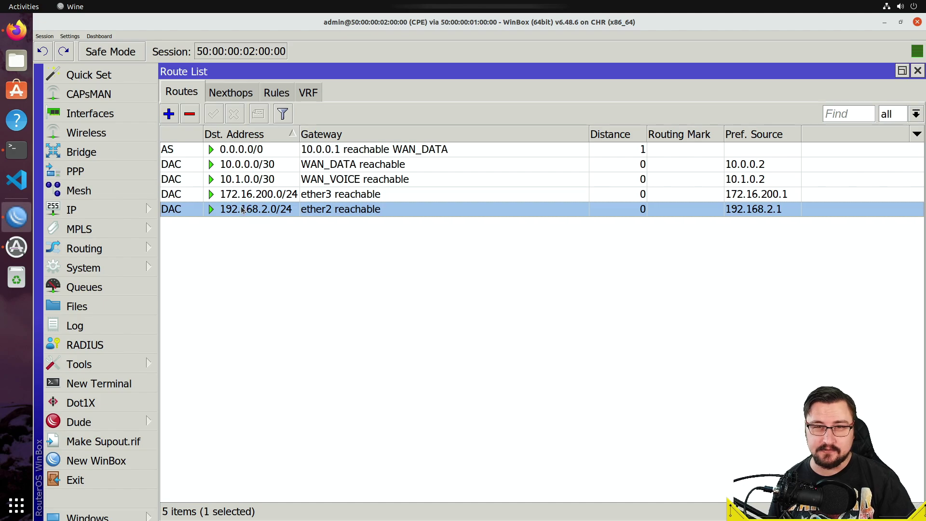
pyautogui.click(255, 198)
pyautogui.click(256, 211)
pyautogui.click(251, 198)
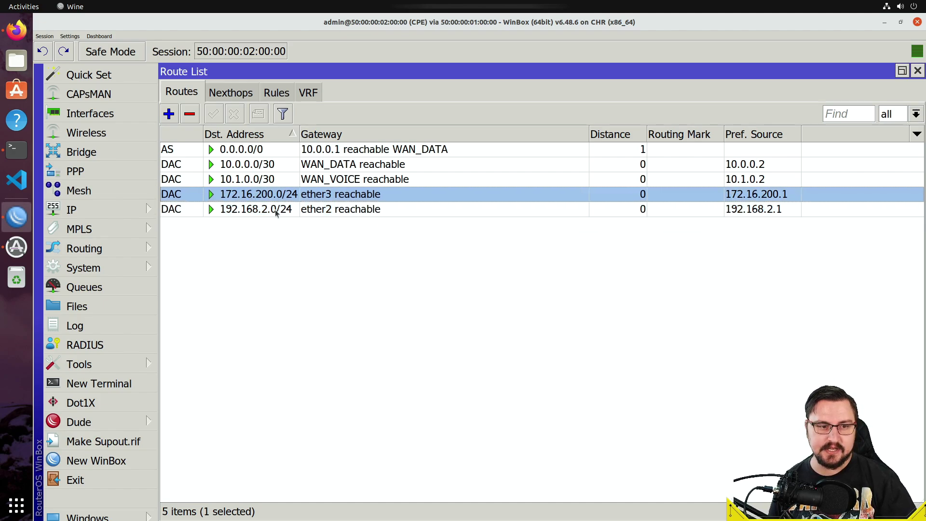
pyautogui.click(252, 213)
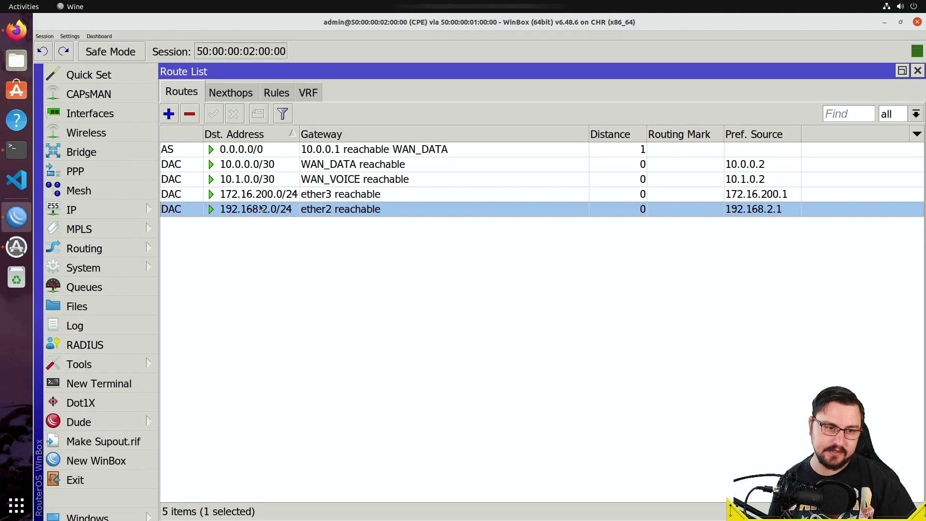
pyautogui.click(243, 197)
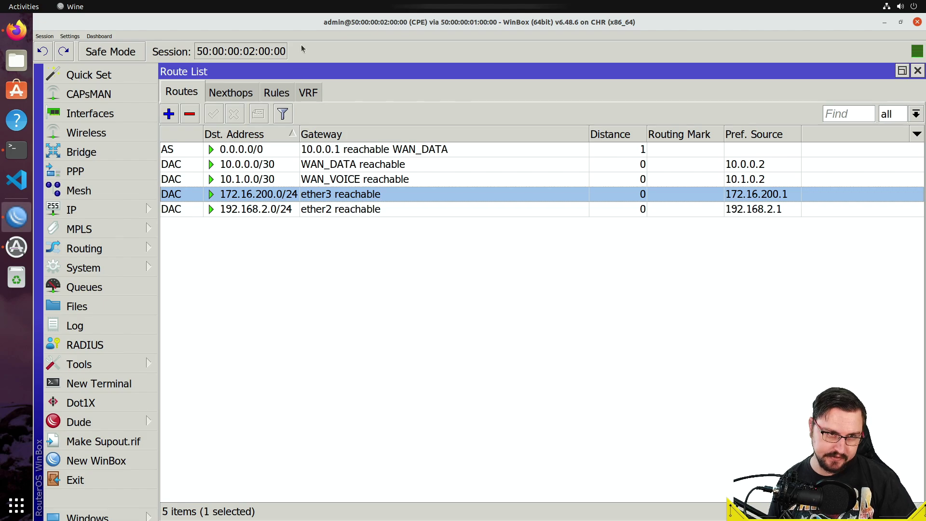
pyautogui.click(885, 22)
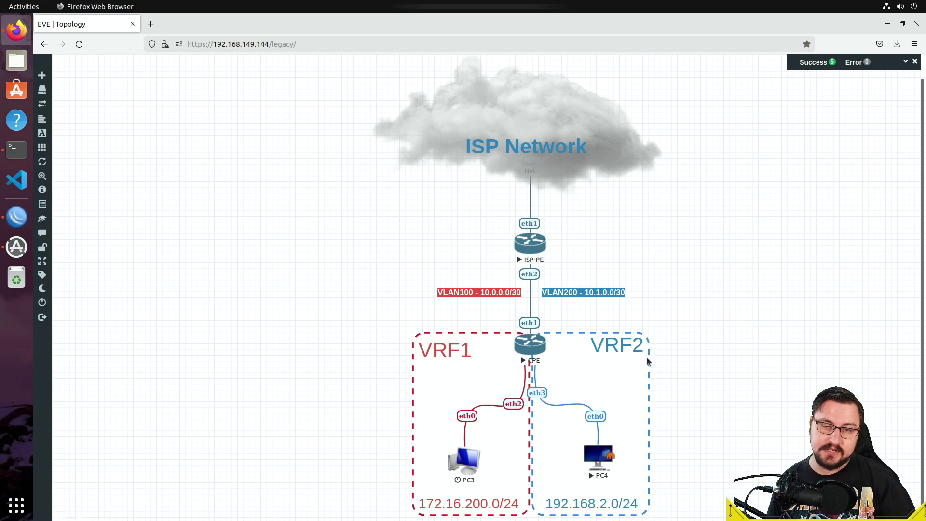
pyautogui.click(18, 218)
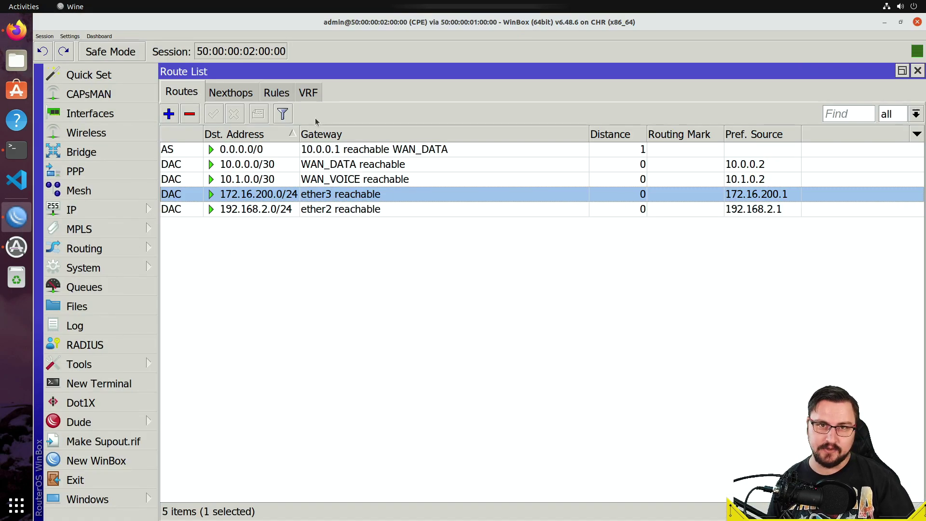
# Step: Start a new VRF on the CPE router with the routing mark VRF2
pyautogui.click(319, 93)
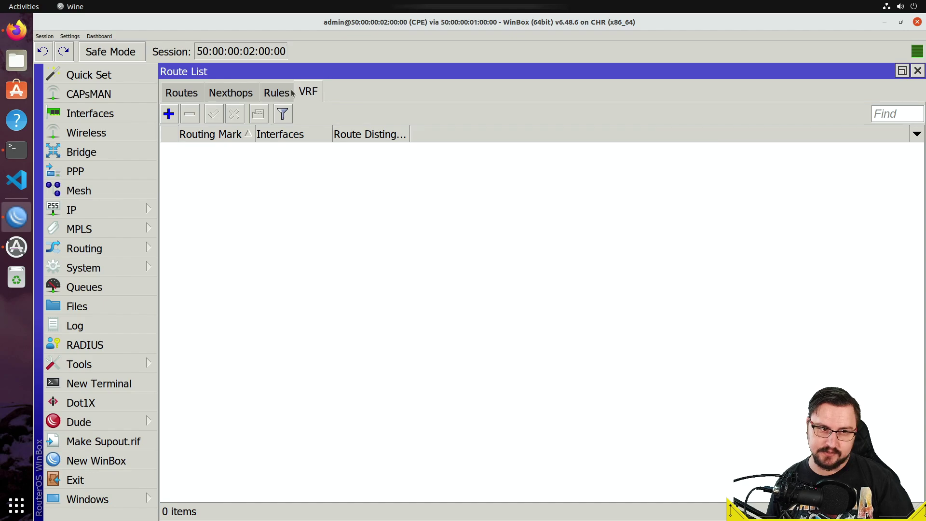
pyautogui.click(168, 114)
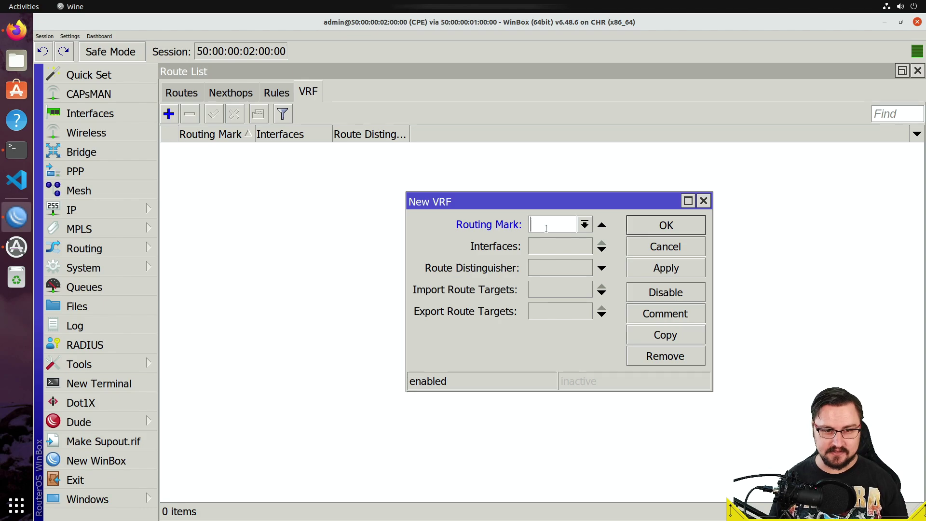
pyautogui.write('BV')
pyautogui.press('BackSpace')
pyautogui.press('BackSpace')
pyautogui.write('VRF1')
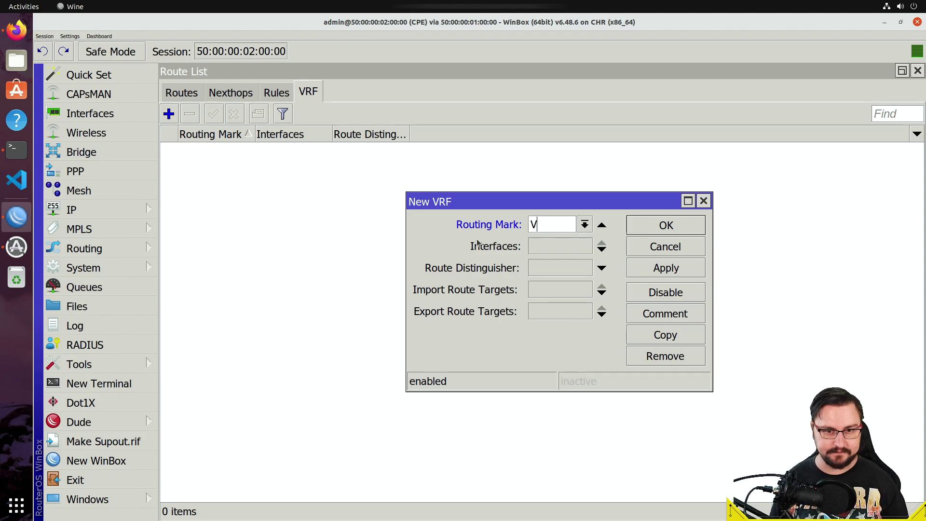
pyautogui.press('BackSpace')
pyautogui.write('2')
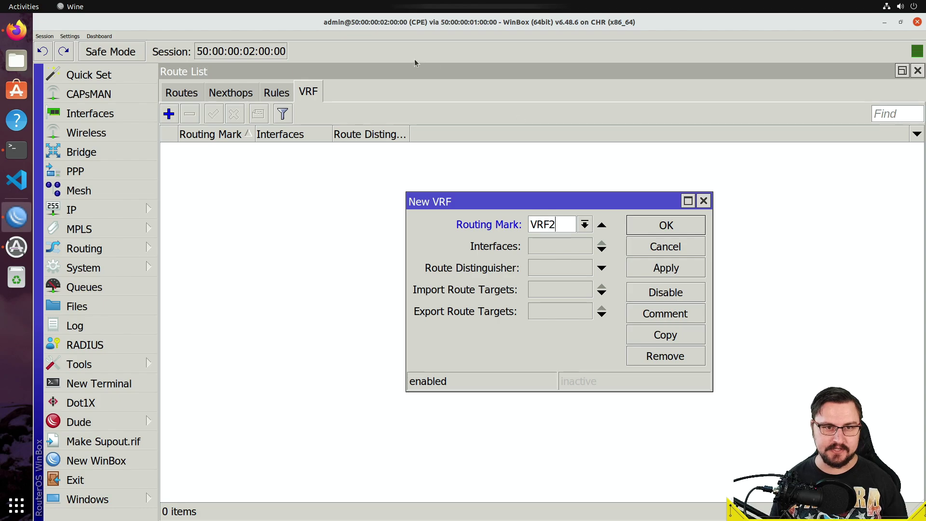
# Step: Switch to the EVE topology diagram, replace the VRF1 label text with Main, and colour it red
pyautogui.doubleClick(388, 27)
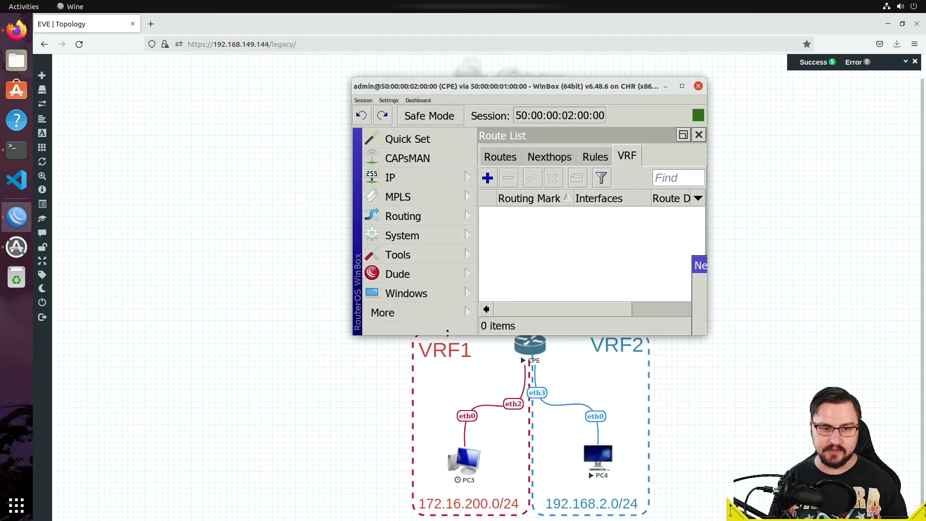
pyautogui.doubleClick(448, 353)
pyautogui.doubleClick(455, 353)
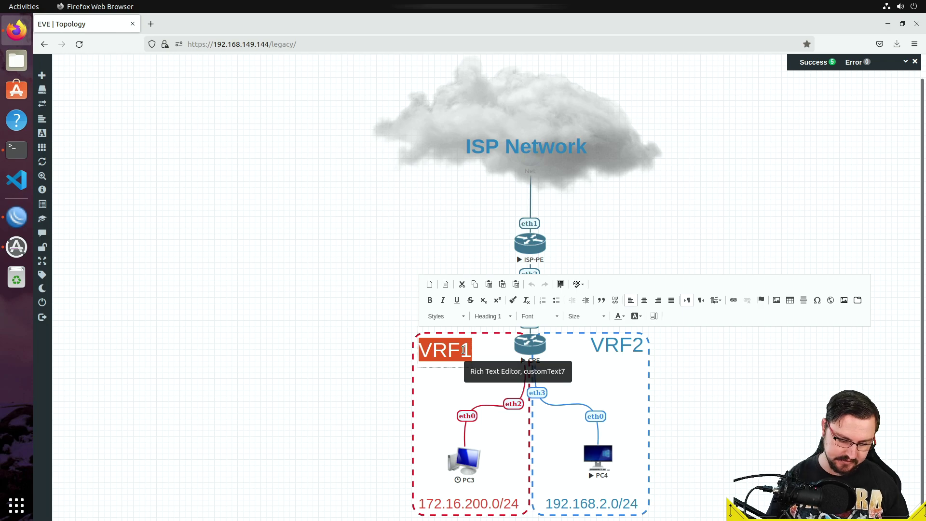
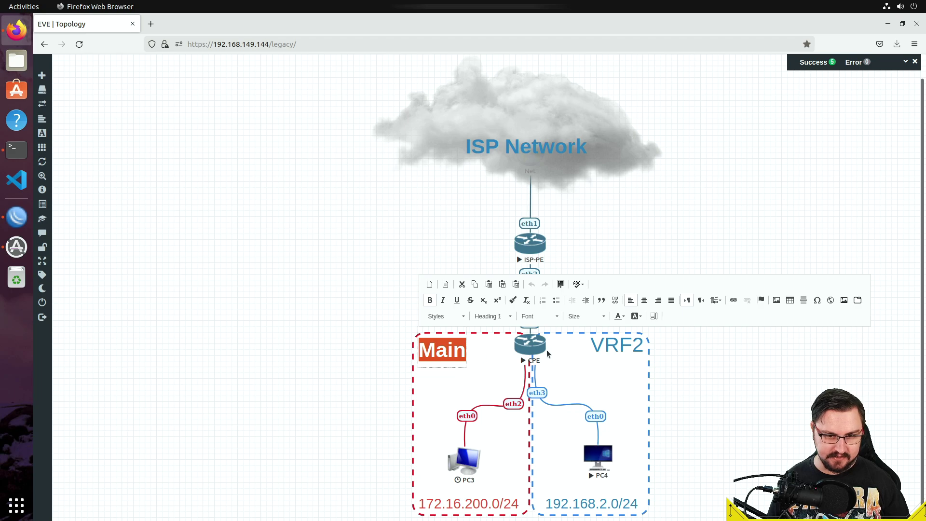
pyautogui.click(619, 316)
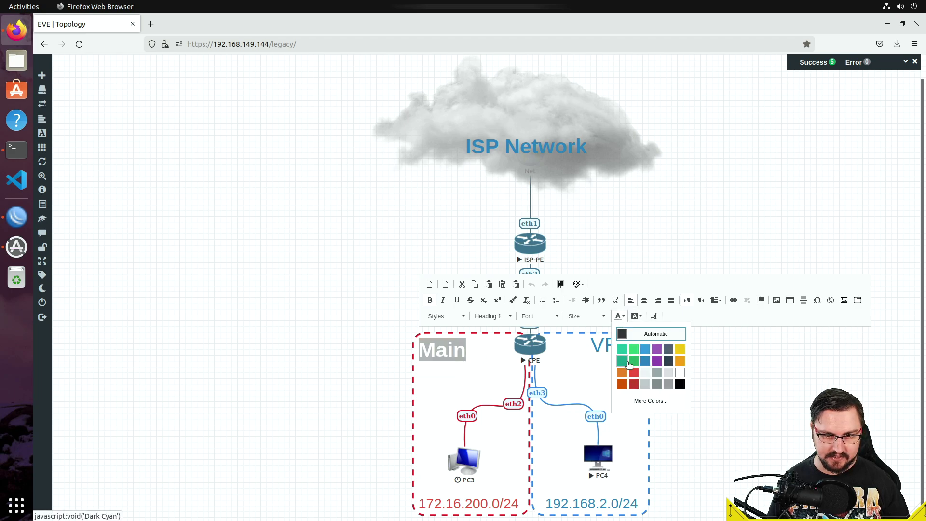
pyautogui.click(634, 372)
pyautogui.click(459, 354)
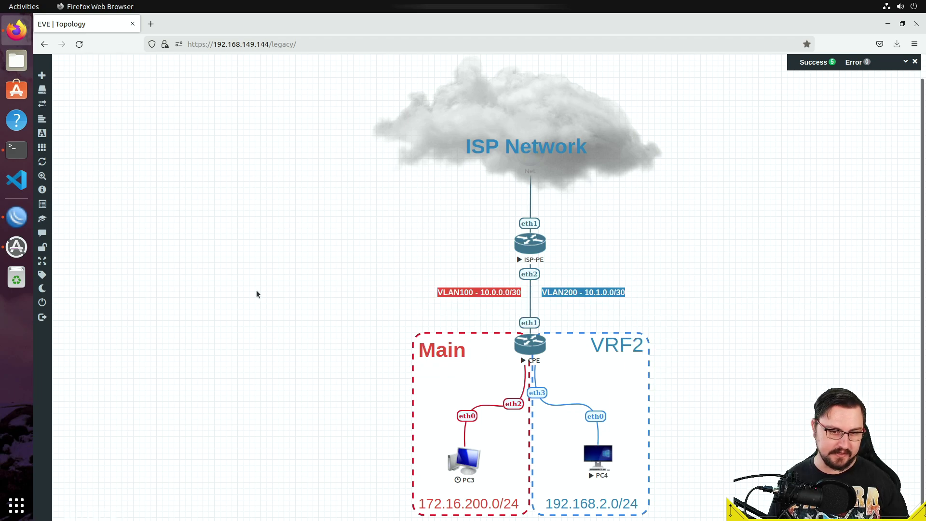
# Step: Return to WinBox, assign the WAN_VOICE interface to the new VRF2 entry, and apply it
pyautogui.press('alt')
pyautogui.click(16, 217)
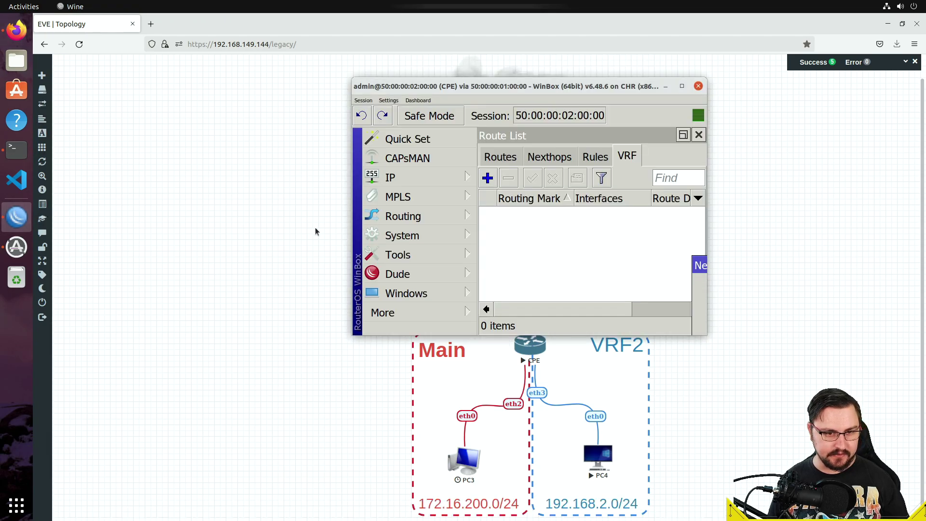
pyautogui.doubleClick(477, 91)
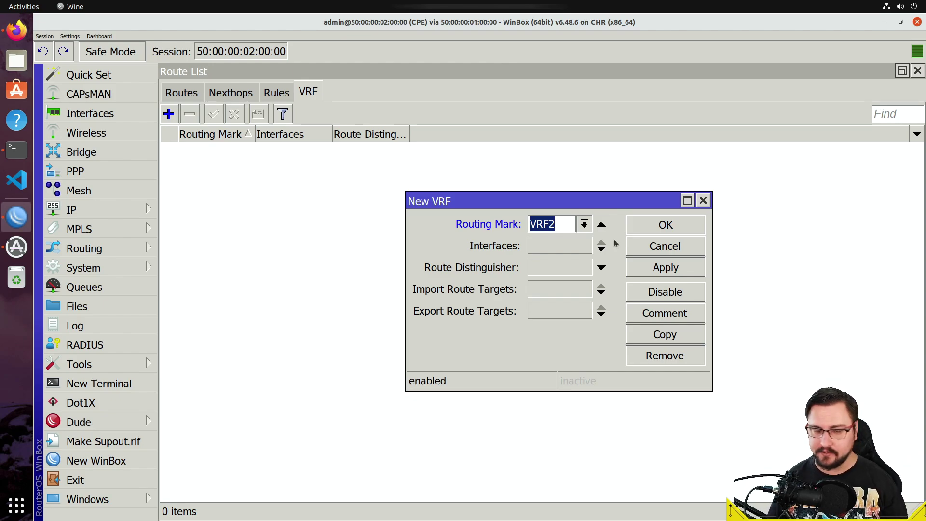
pyautogui.click(539, 249)
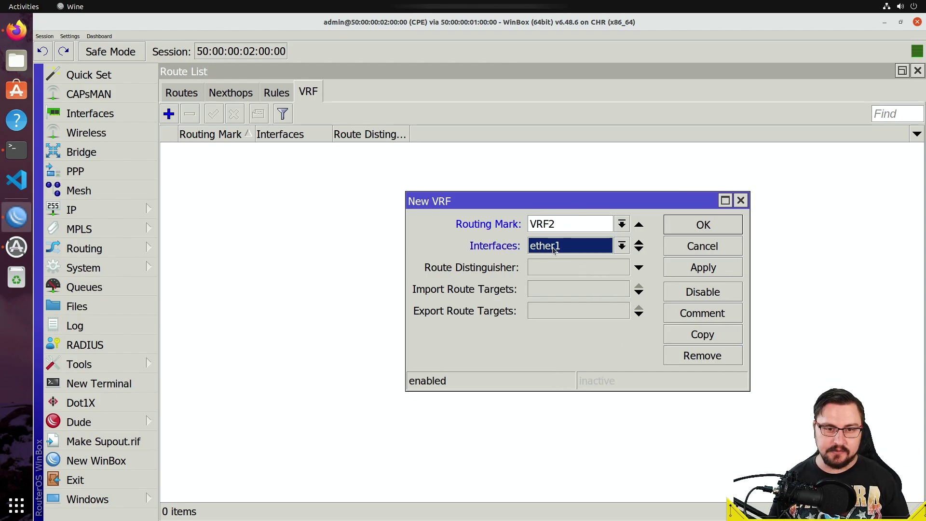
pyautogui.click(535, 247)
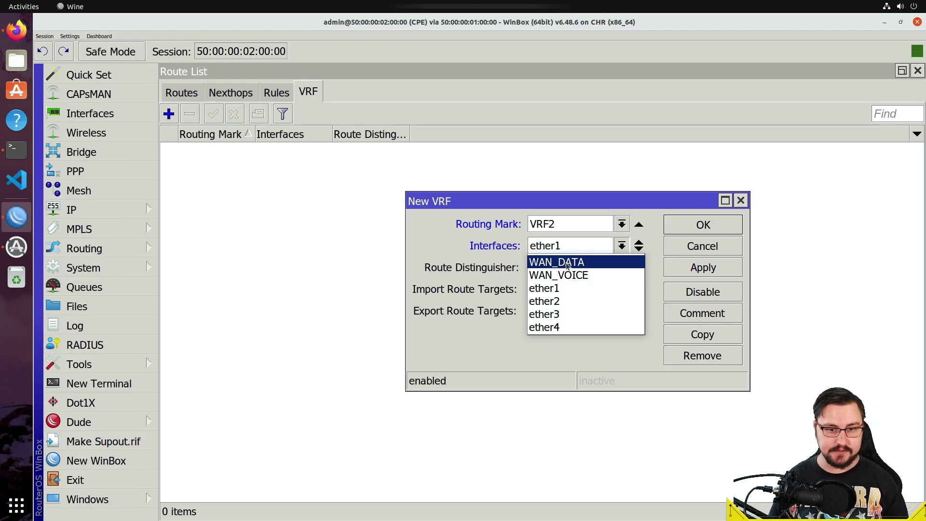
pyautogui.click(586, 273)
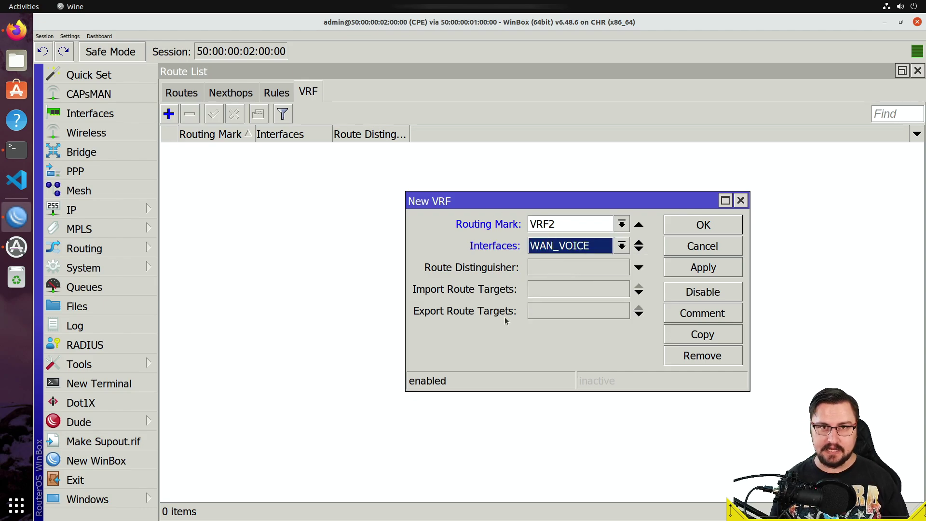
pyautogui.click(695, 268)
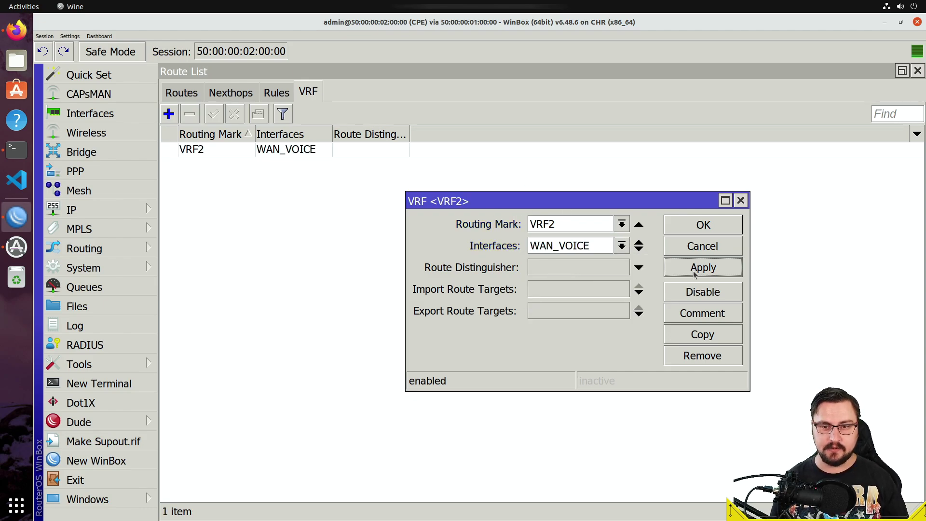
# Step: Add ether3 as a second interface of VRF2, checking it against the topology, and save the VRF
pyautogui.click(640, 249)
pyautogui.click(622, 267)
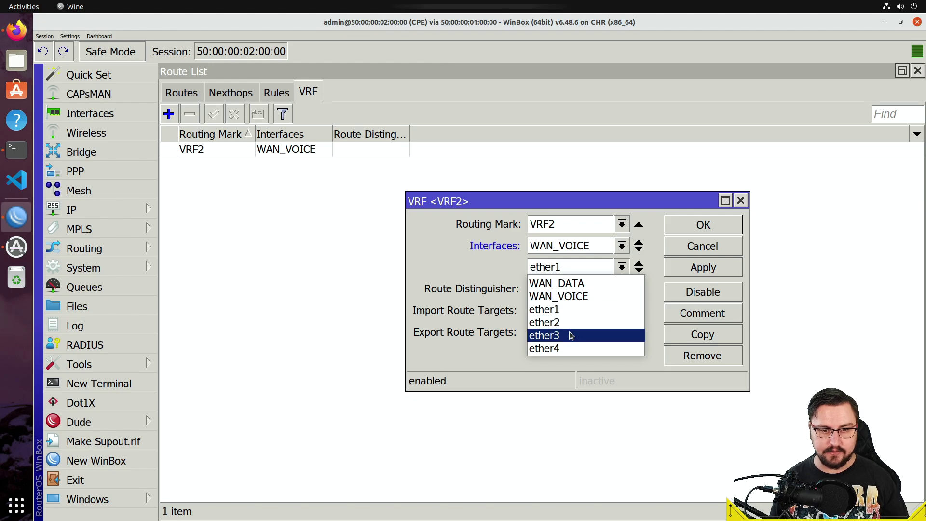
pyautogui.click(597, 335)
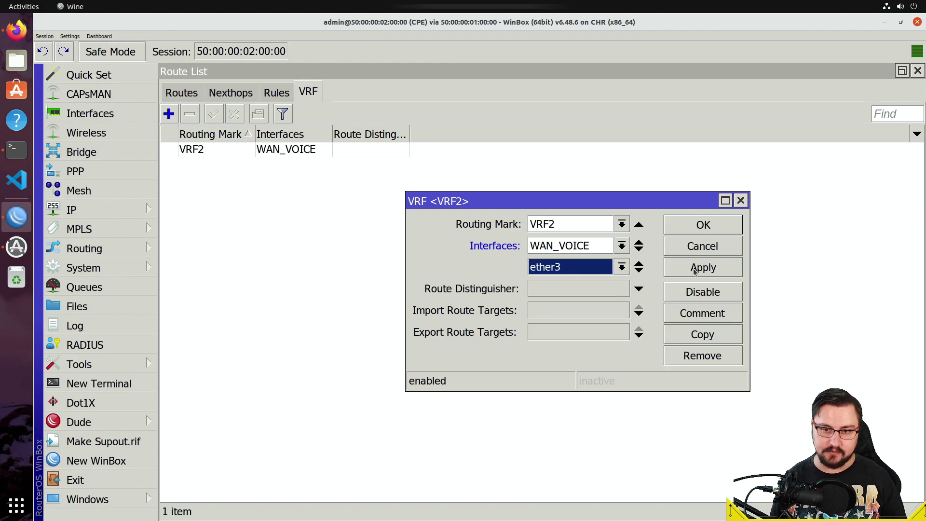
pyautogui.moveTo(309, 21); pyautogui.dragTo(371, 55)
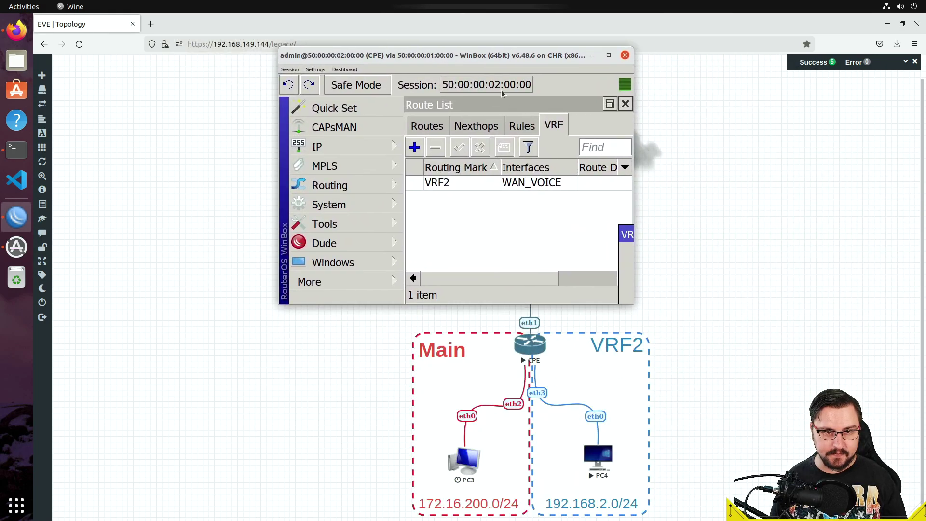
pyautogui.doubleClick(486, 61)
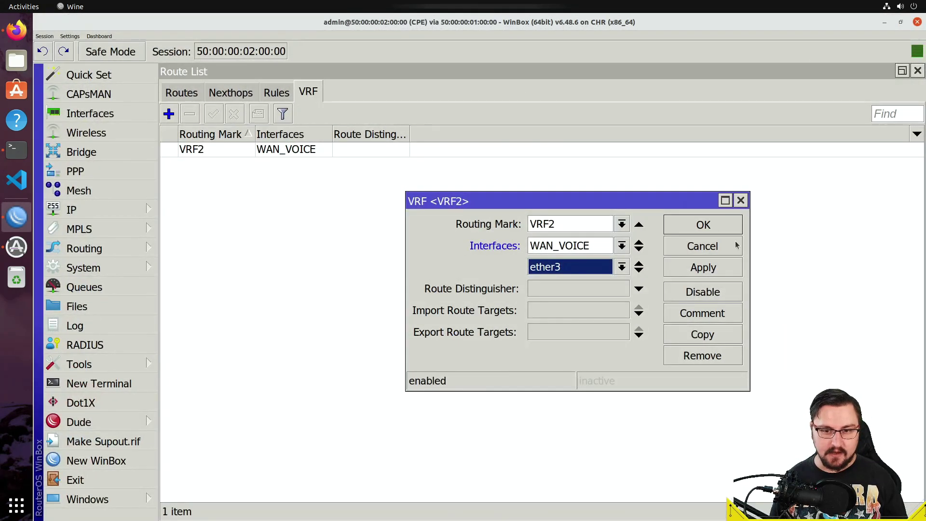
pyautogui.click(692, 271)
pyautogui.click(693, 230)
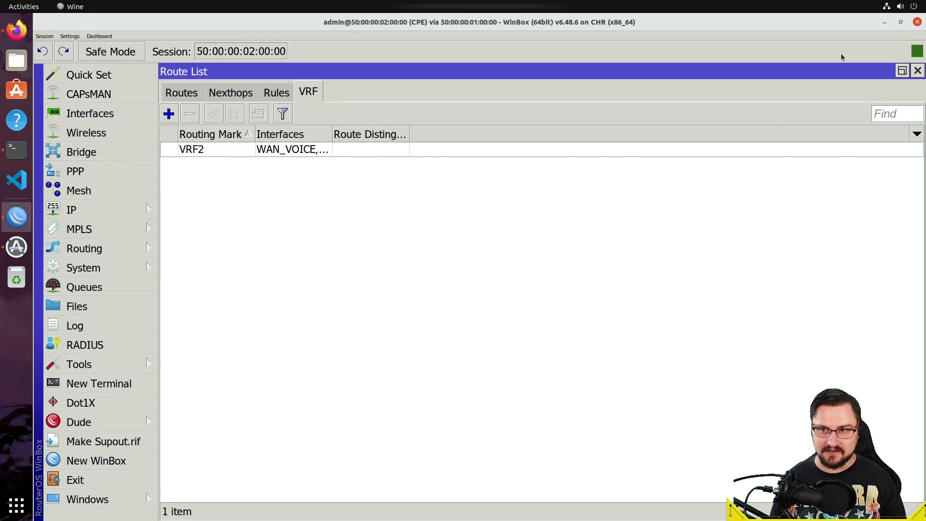
# Step: In the EVE topology, swap the subnet labels so 192.168.2.0/24 sits under Main and 172.16.200.0/24 under VRF2
pyautogui.hotkey('alt', 'Tab')
pyautogui.moveTo(585, 502); pyautogui.dragTo(307, 475)
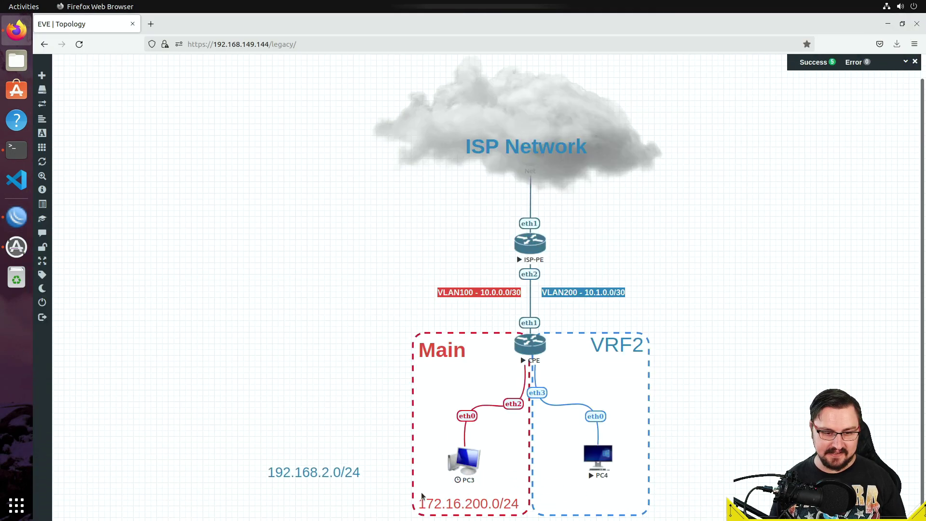
pyautogui.moveTo(430, 502); pyautogui.dragTo(554, 503)
pyautogui.moveTo(332, 475); pyautogui.dragTo(491, 504)
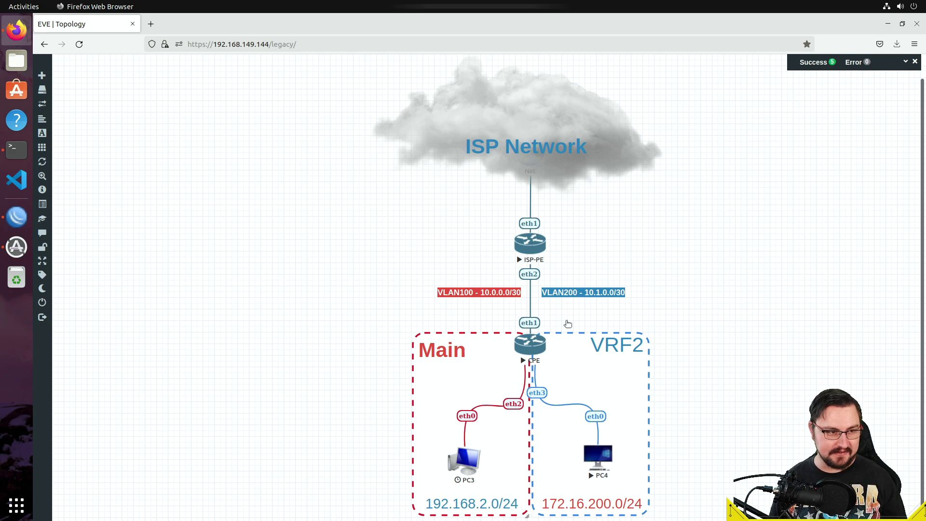
# Step: Return to the CPE's route list in WinBox and filter the routes by the main table
pyautogui.click(17, 216)
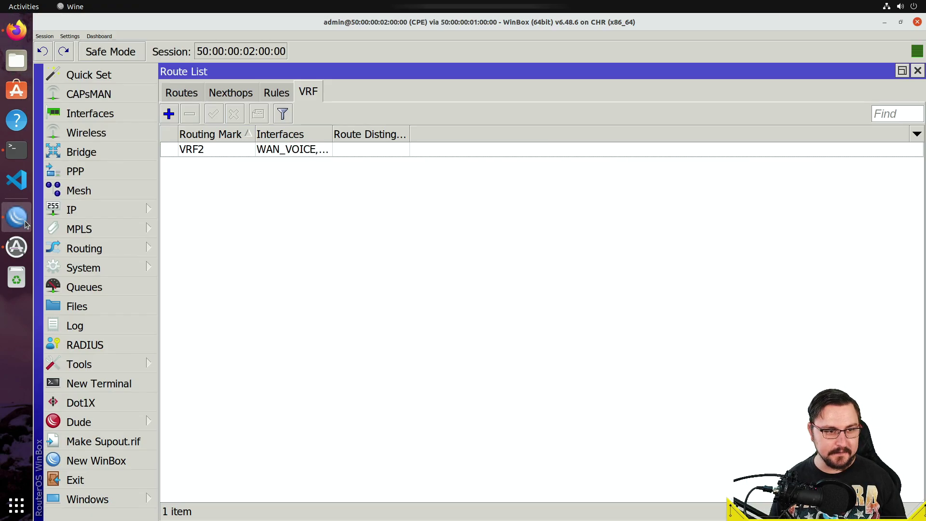
pyautogui.click(188, 95)
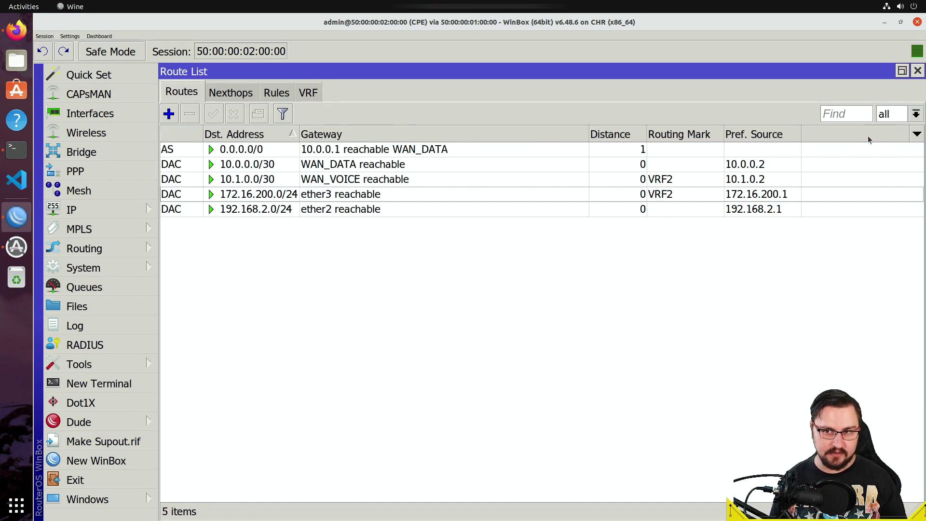
pyautogui.click(888, 116)
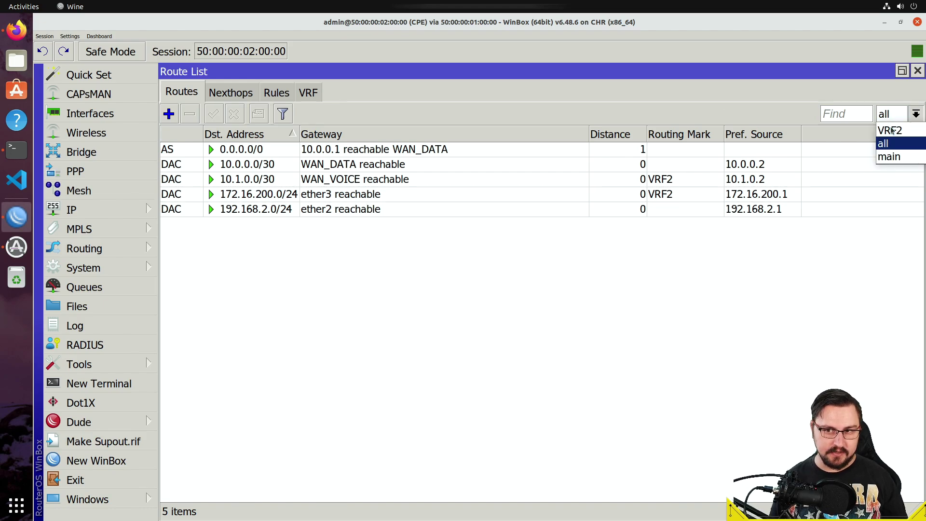
pyautogui.click(895, 158)
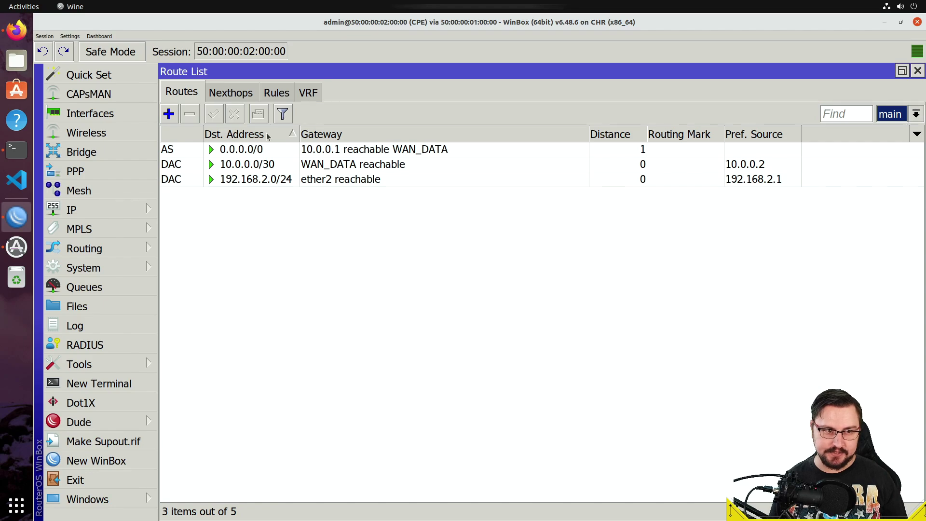
# Step: Filter the route list by VRF2 and examine its ether3 and WAN_VOICE connected routes
pyautogui.click(889, 116)
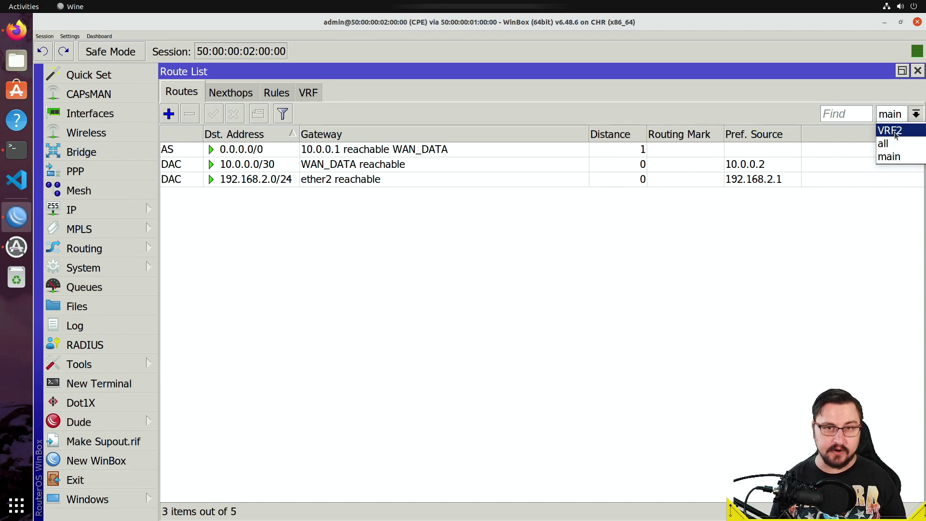
pyautogui.click(895, 131)
pyautogui.click(362, 164)
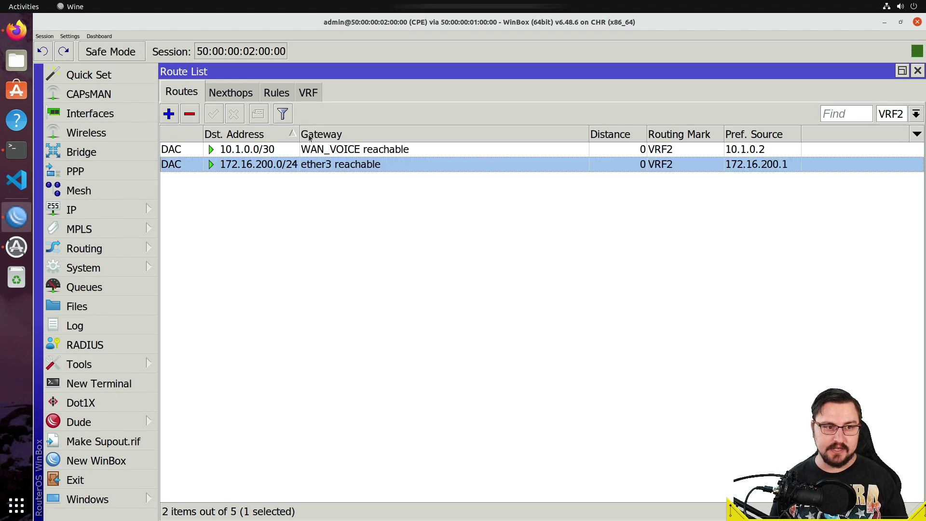
pyautogui.click(314, 150)
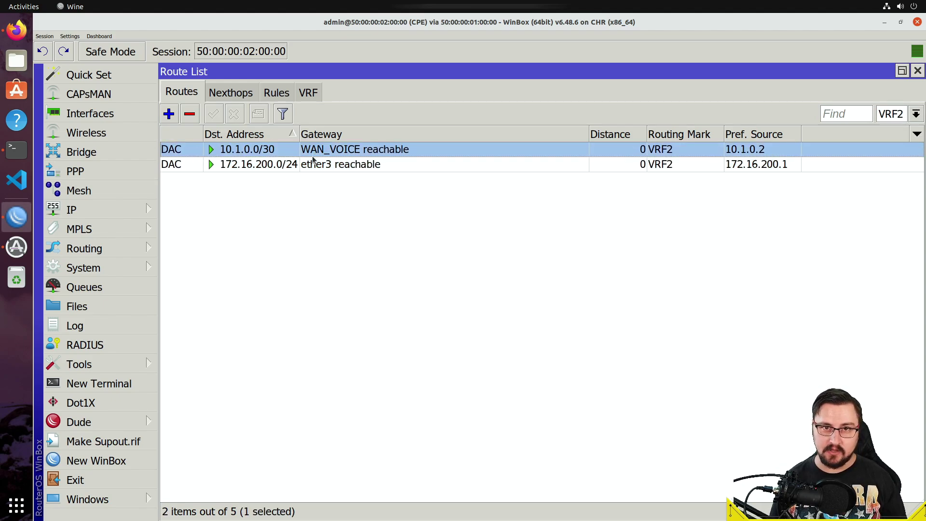
pyautogui.moveTo(297, 167)
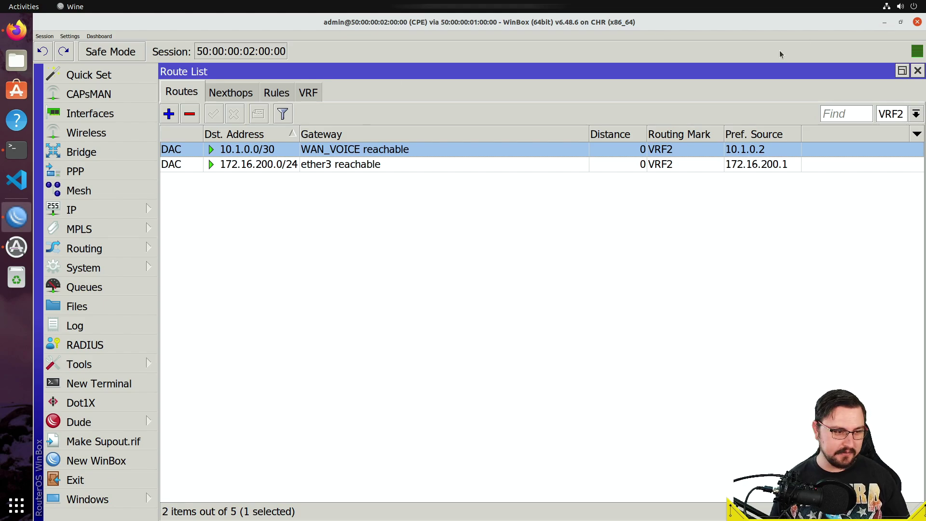
# Step: Open PC4's remote desktop from the EVE topology and log in with the EVE-Desktop session
pyautogui.click(884, 23)
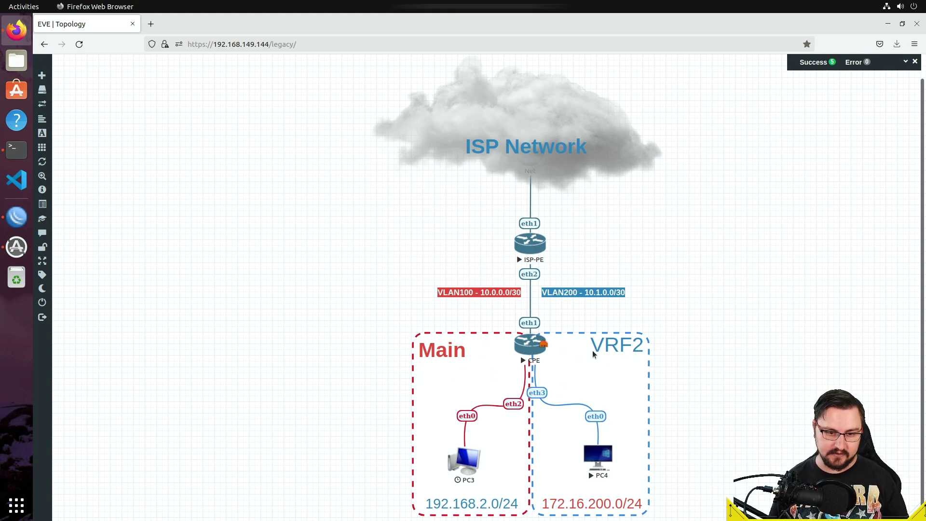
pyautogui.click(609, 465)
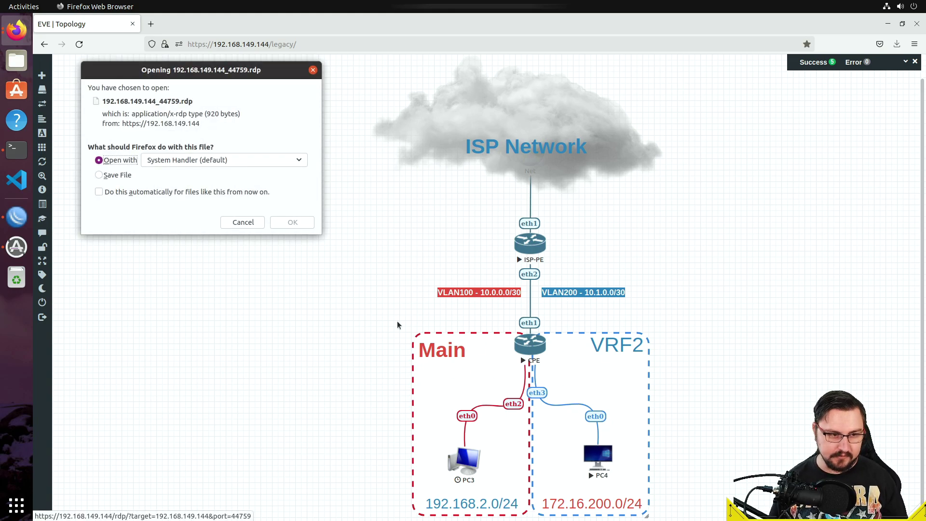
pyautogui.click(299, 225)
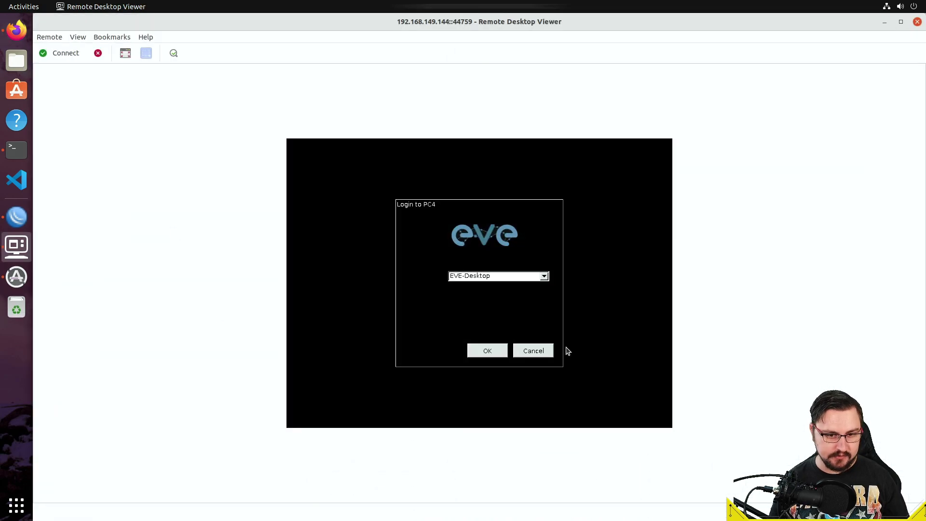
pyautogui.click(488, 351)
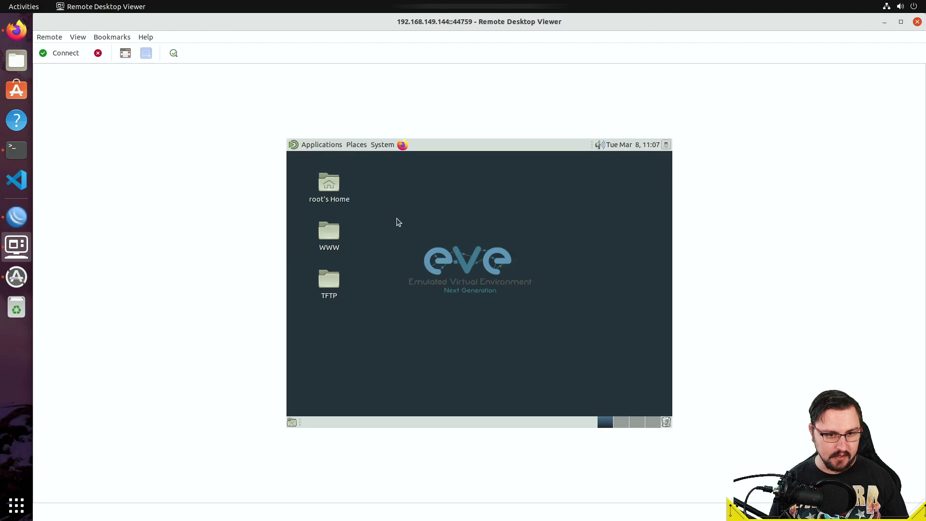
# Step: Open a MATE Terminal on PC4 and check its network interface addresses with ifconfig
pyautogui.click(307, 146)
pyautogui.moveTo(331, 260)
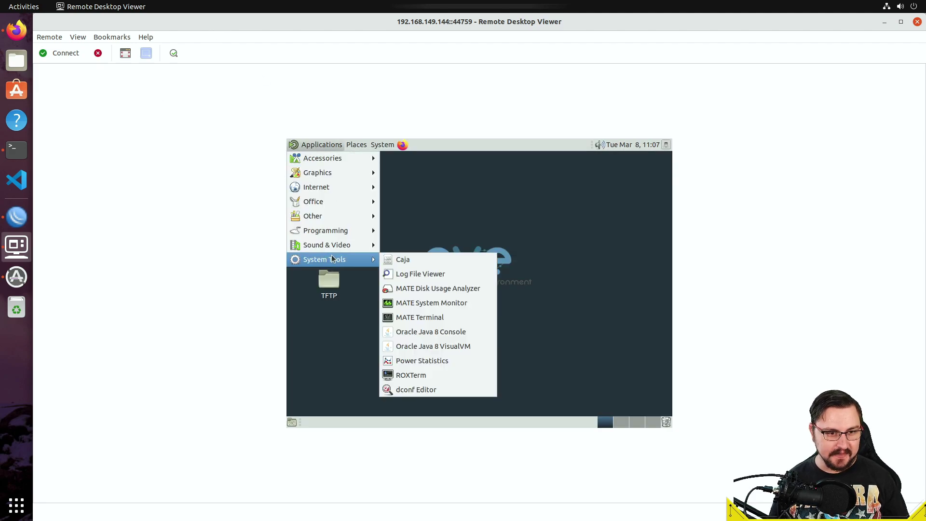
pyautogui.click(422, 323)
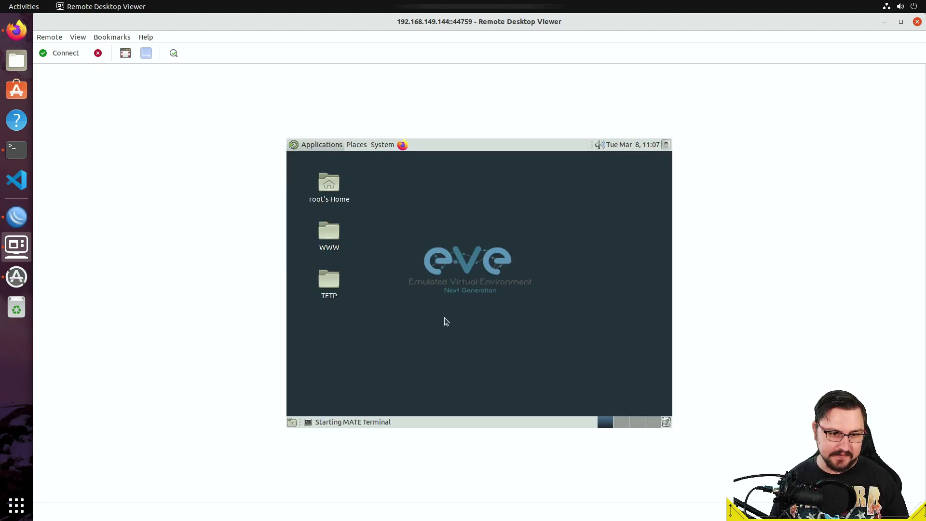
pyautogui.press('Return')
pyautogui.write('ifconfig')
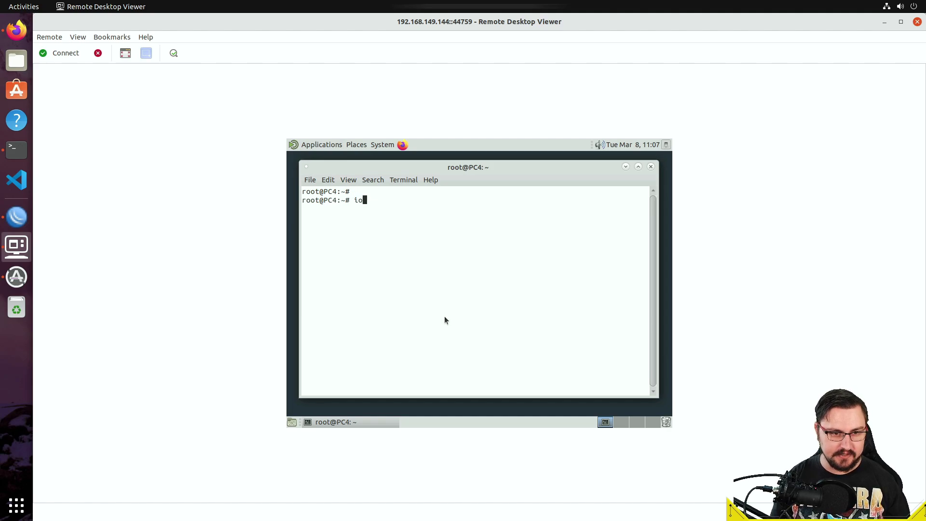
pyautogui.press('Return')
pyautogui.scroll(2, 444, 320)
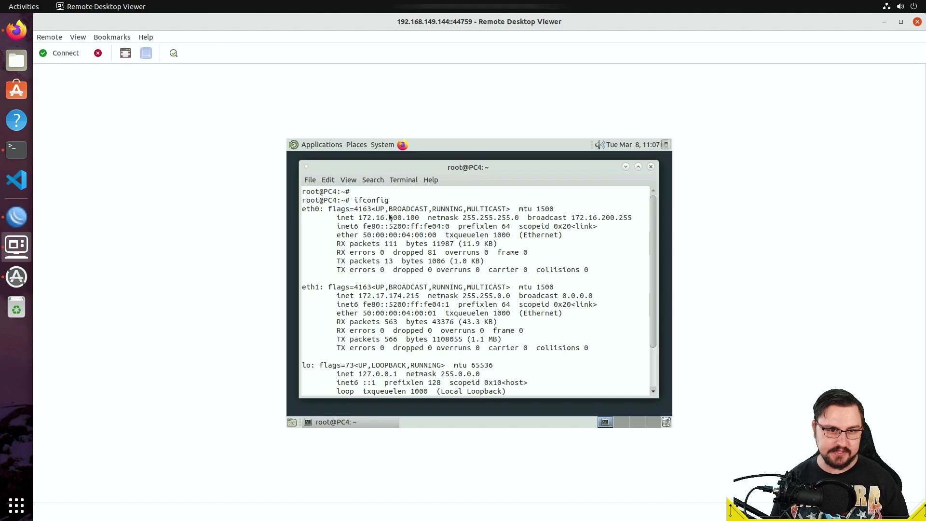
pyautogui.scroll(-2, 414, 226)
# Step: Ping the VRF2 LAN gateway 172.16.200.1 from PC4's terminal, stopping after a few replies
pyautogui.press('Return')
pyautogui.write('ping')
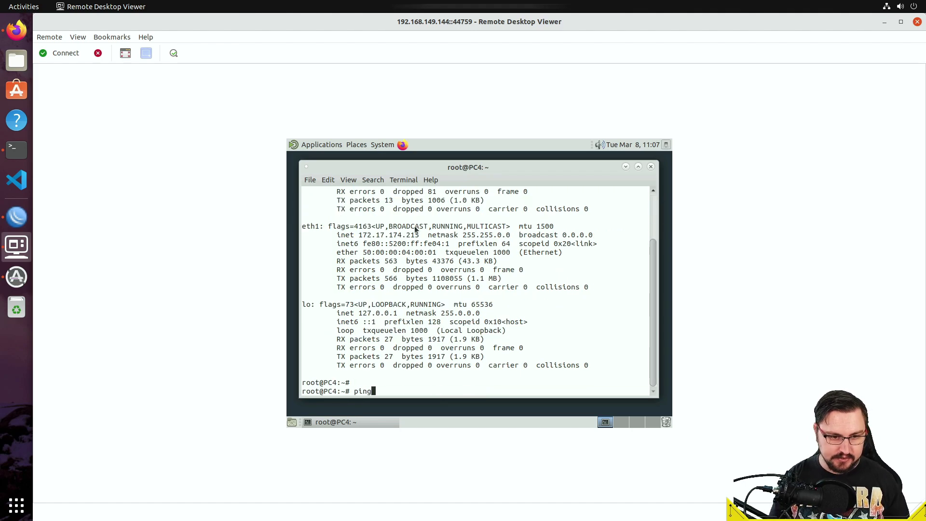
pyautogui.write(' 172.16.')
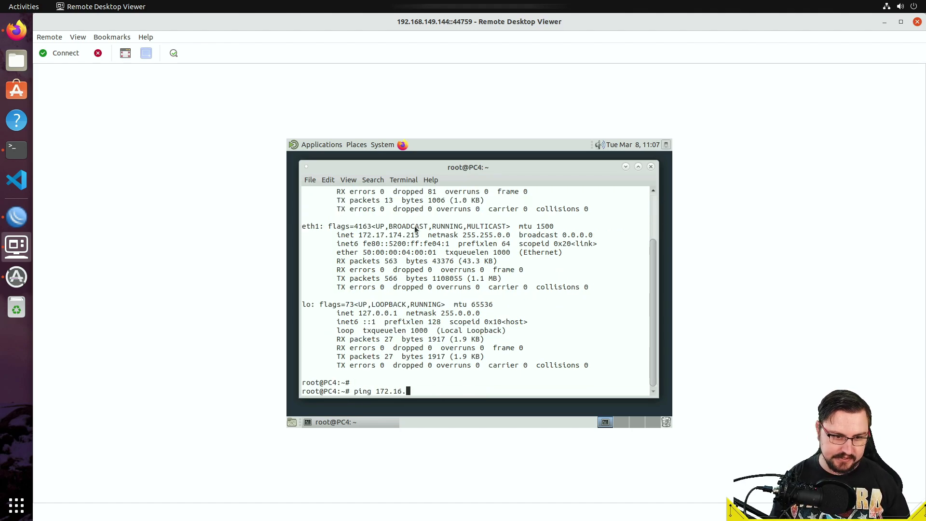
pyautogui.write('200.1')
pyautogui.press('Return')
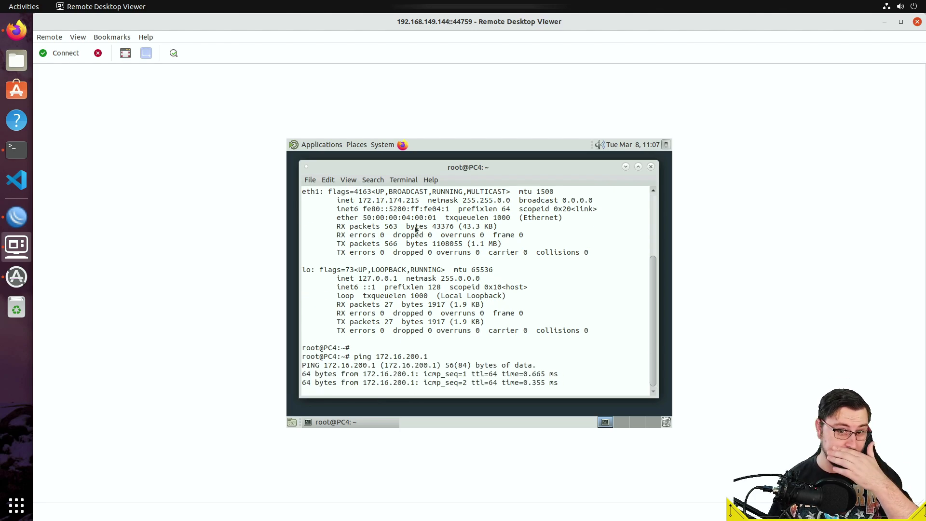
pyautogui.hotkey('ctrl', 'c')
# Step: Test PC4's internet reachability by pinging 8.8.8.8, and stop the ping after a few attempts
pyautogui.write('pin')
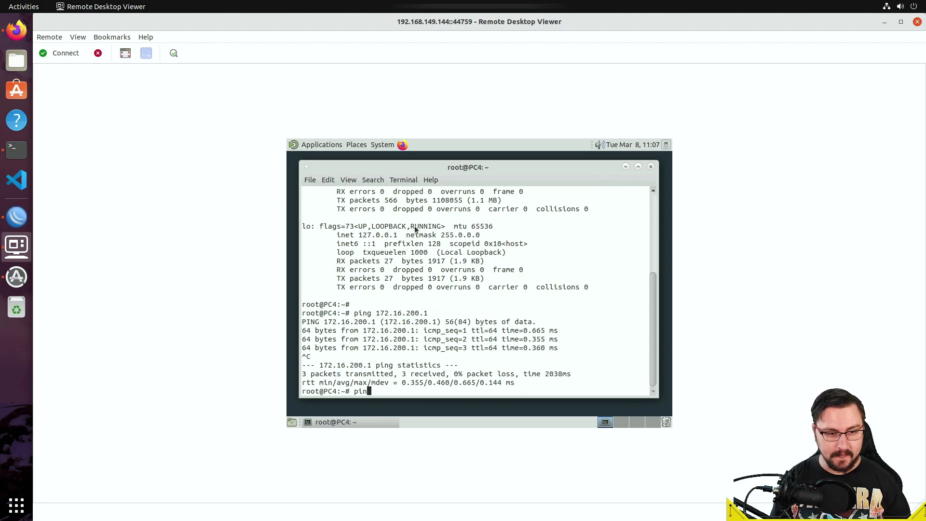
pyautogui.write('g 8.8.8.8')
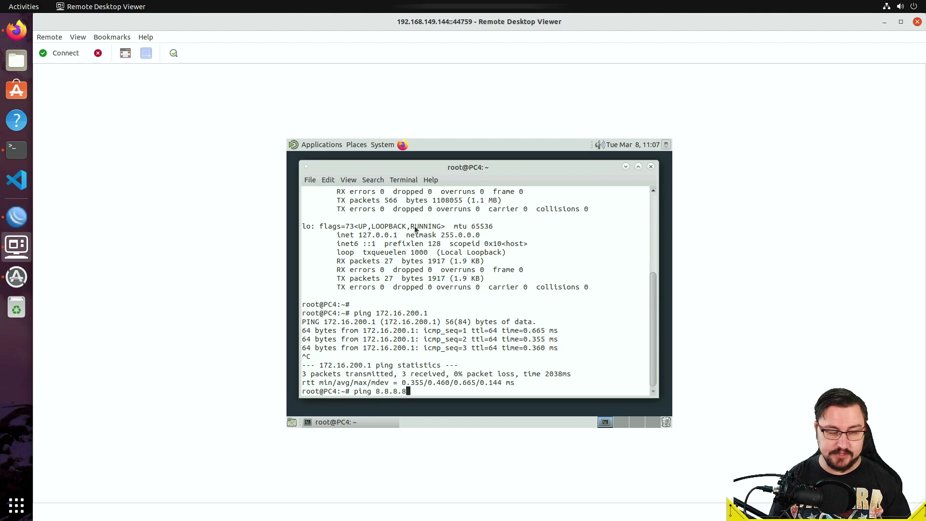
pyautogui.press('Return')
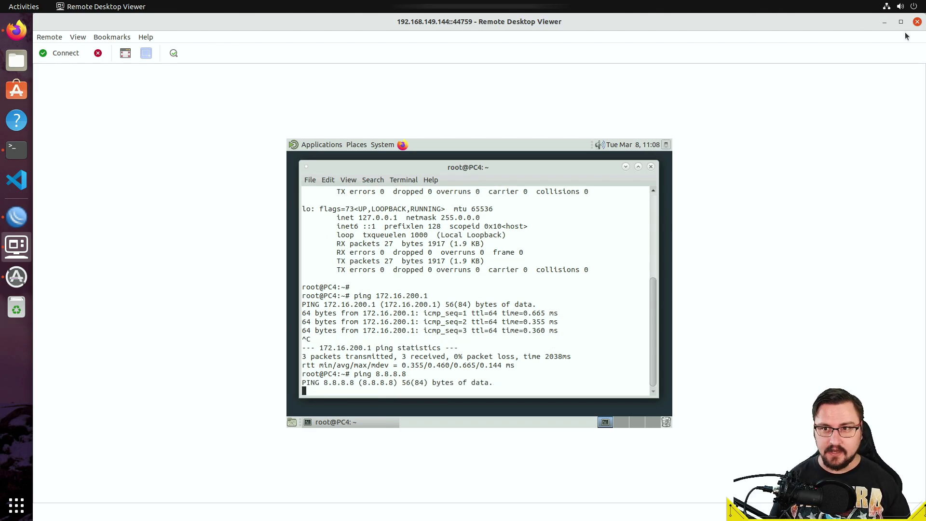
pyautogui.hotkey('ctrl', 'c')
# Step: Switch back to the CPE's route list in WinBox, view the VRF2 routes, and filter by the main table
pyautogui.click(881, 26)
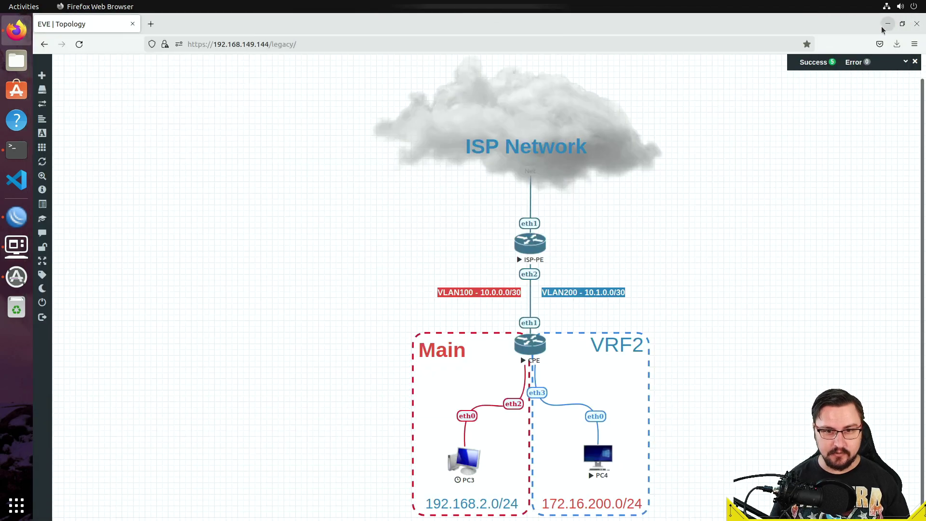
pyautogui.click(17, 216)
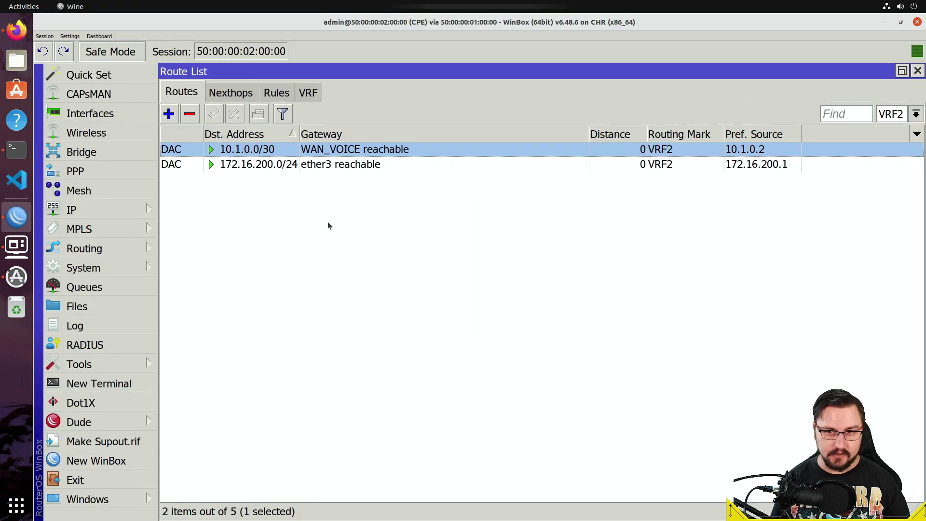
pyautogui.click(880, 114)
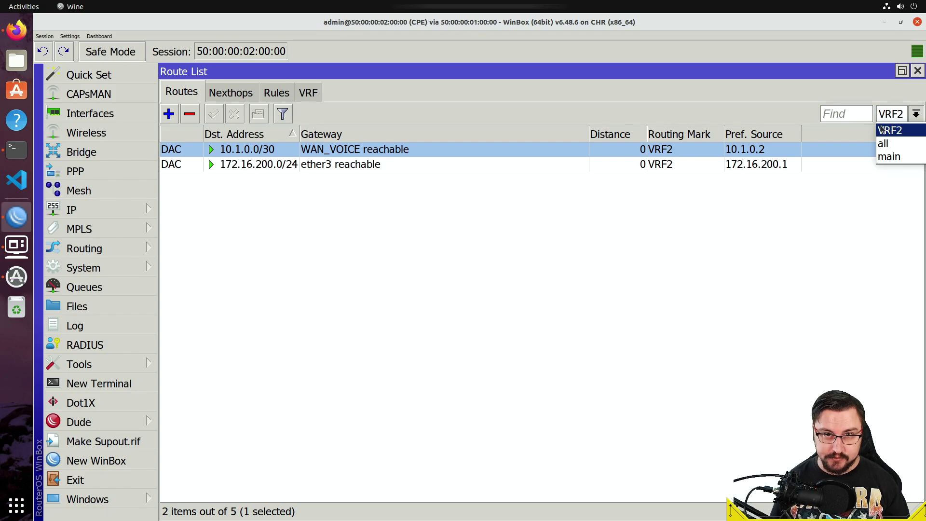
pyautogui.click(882, 129)
pyautogui.click(364, 200)
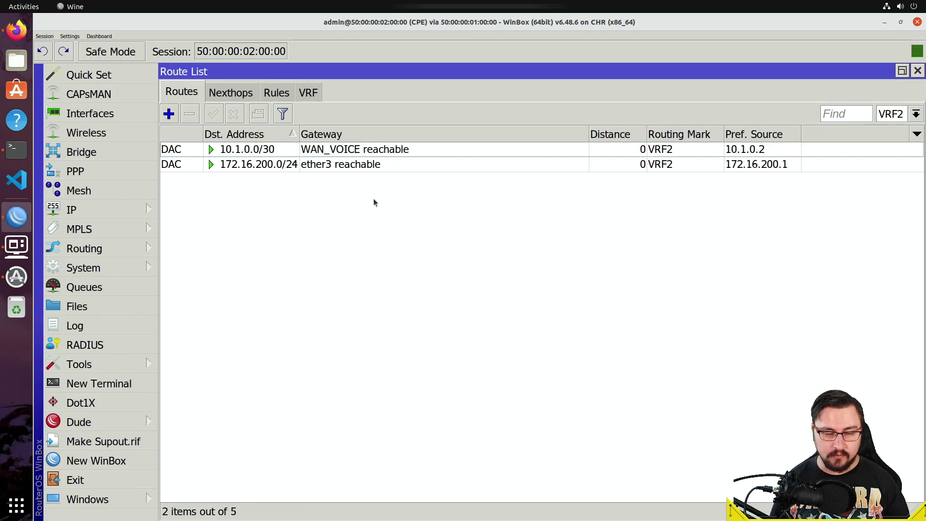
pyautogui.click(884, 116)
pyautogui.click(885, 153)
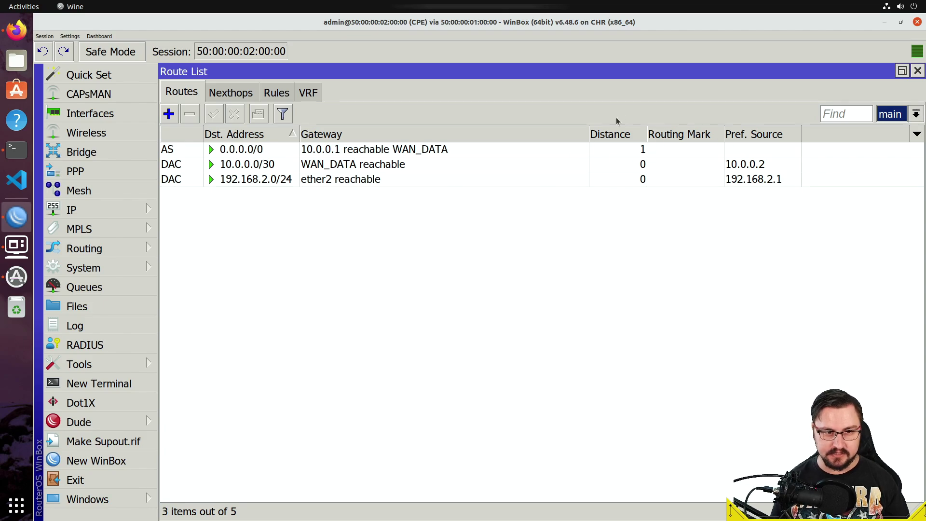
# Step: Filter the route list by VRF2 and check its 10.1.0.0/30 and 172.16.200.0/24 entries for a default route
pyautogui.click(885, 114)
pyautogui.click(883, 128)
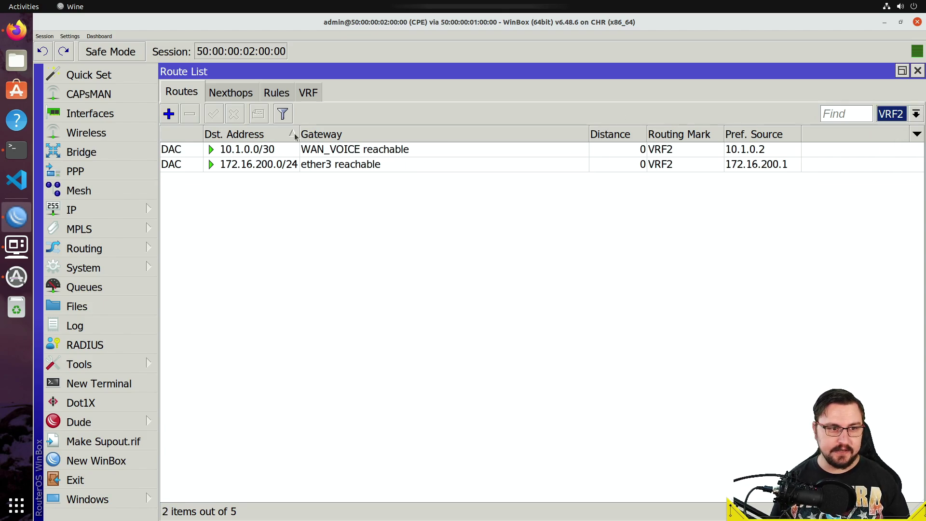
pyautogui.click(283, 153)
pyautogui.click(306, 163)
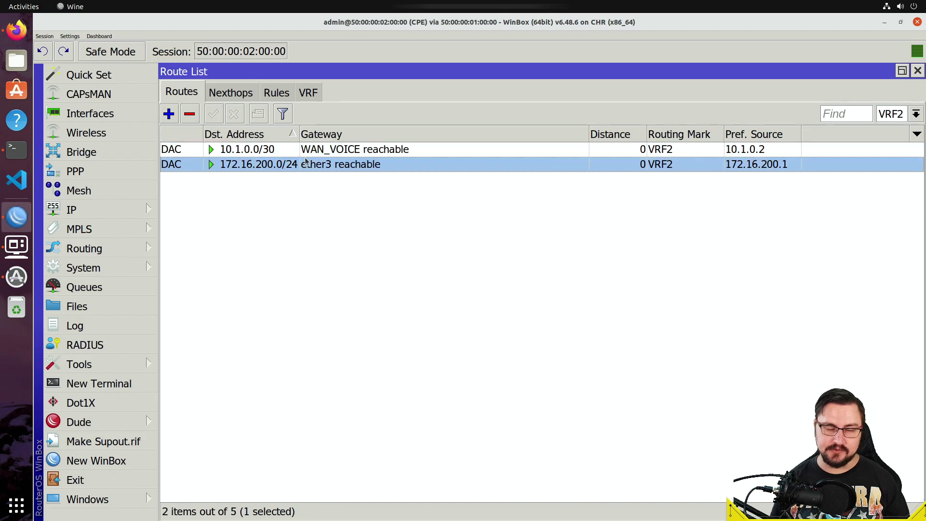
pyautogui.click(307, 149)
pyautogui.click(295, 164)
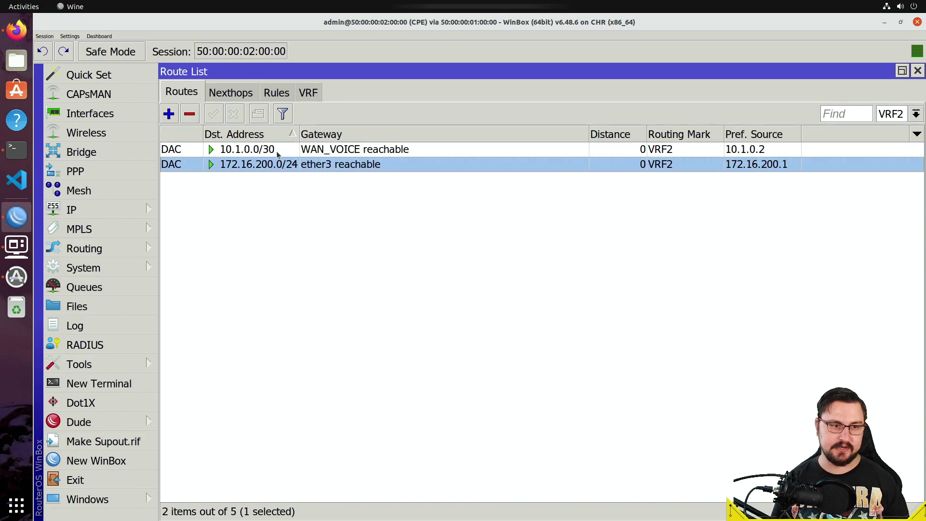
pyautogui.click(279, 152)
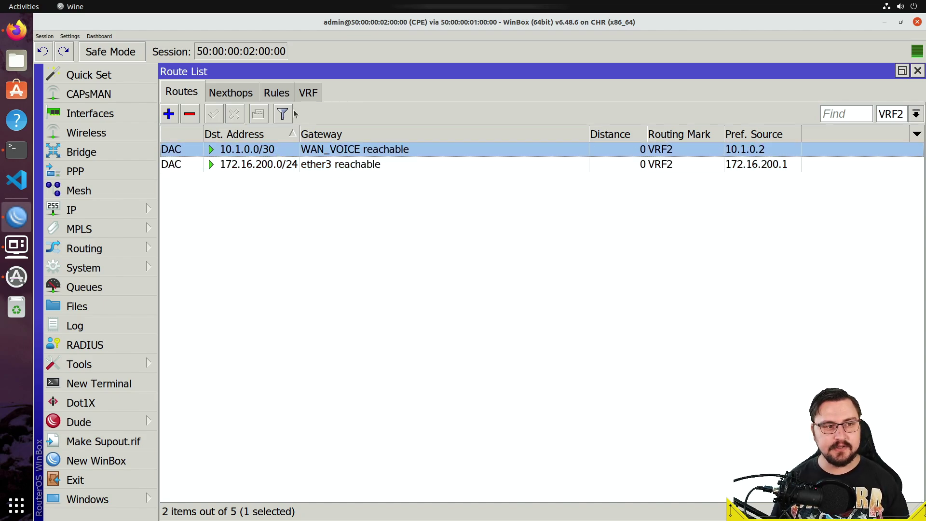
# Step: Add a static default route for 0.0.0.0/0 through gateway 10.1.0.1 with routing mark VRF2, consulting the topology for the VLAN200 subnet
pyautogui.click(170, 118)
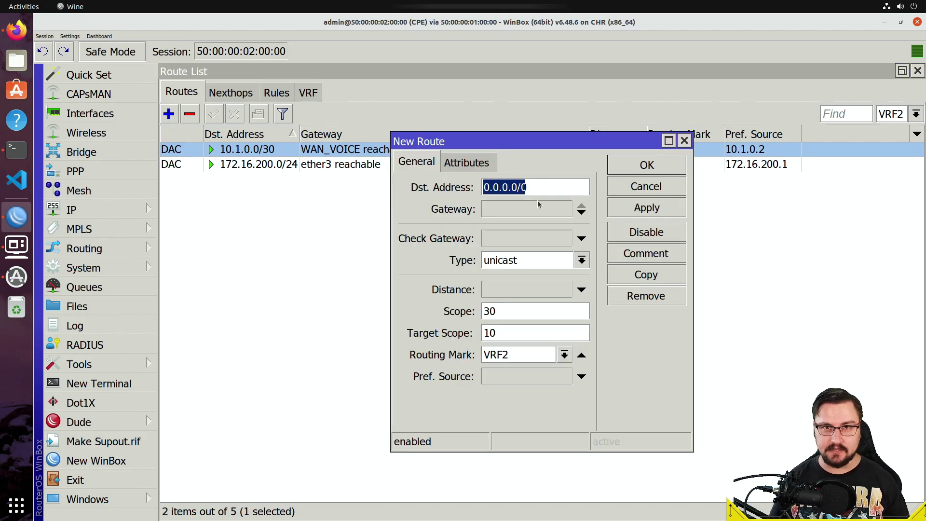
pyautogui.click(547, 212)
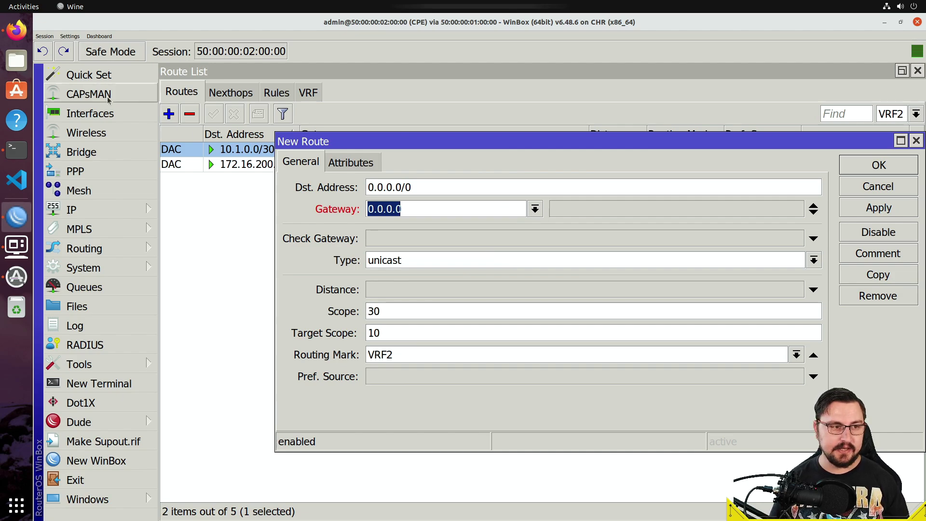
pyautogui.moveTo(140, 22); pyautogui.dragTo(110, 154)
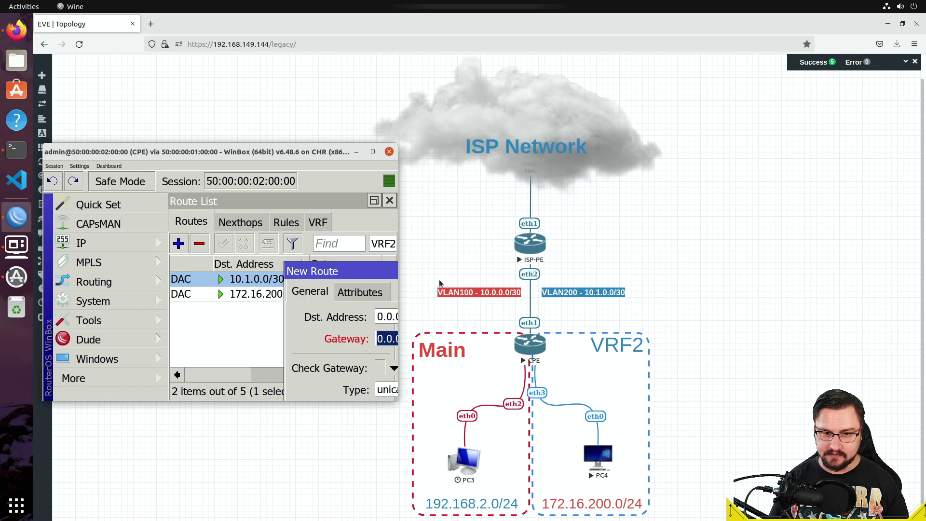
pyautogui.doubleClick(250, 155)
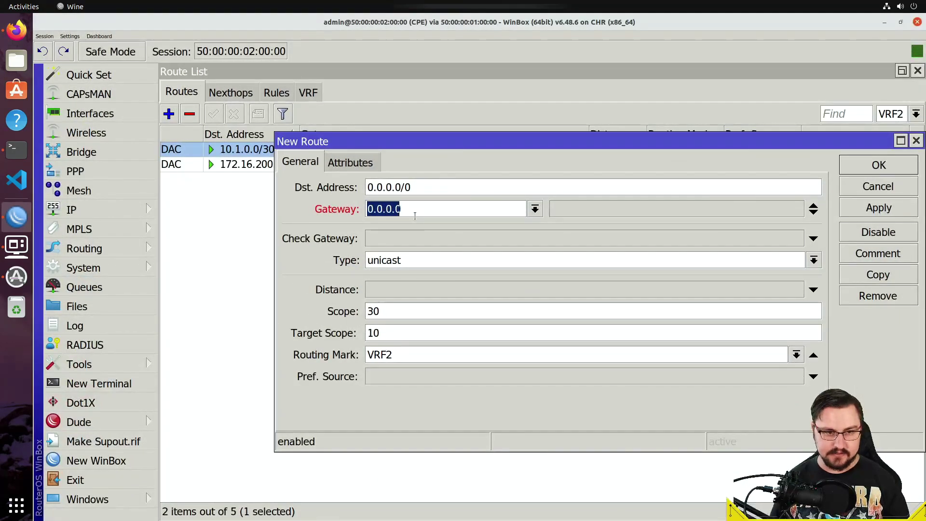
pyautogui.click(420, 207)
pyautogui.doubleClick(408, 207)
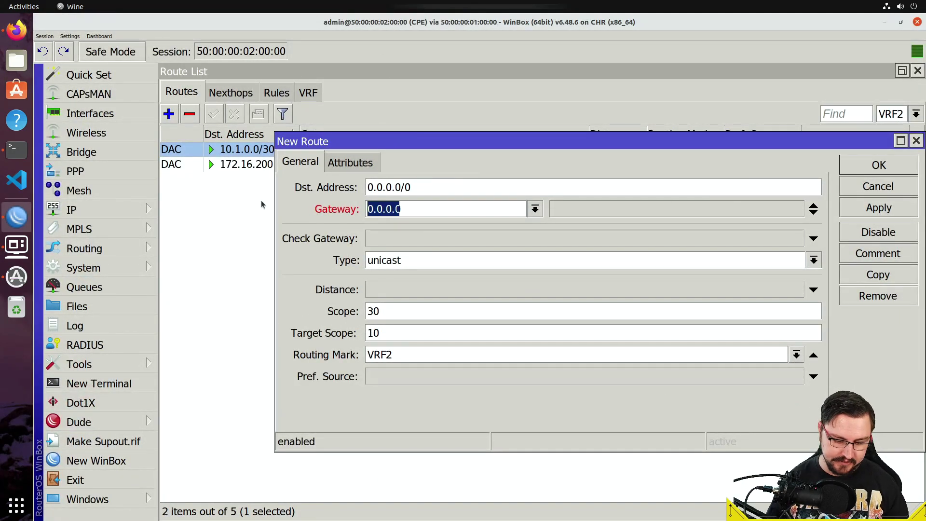
pyautogui.write('10.1.0.11')
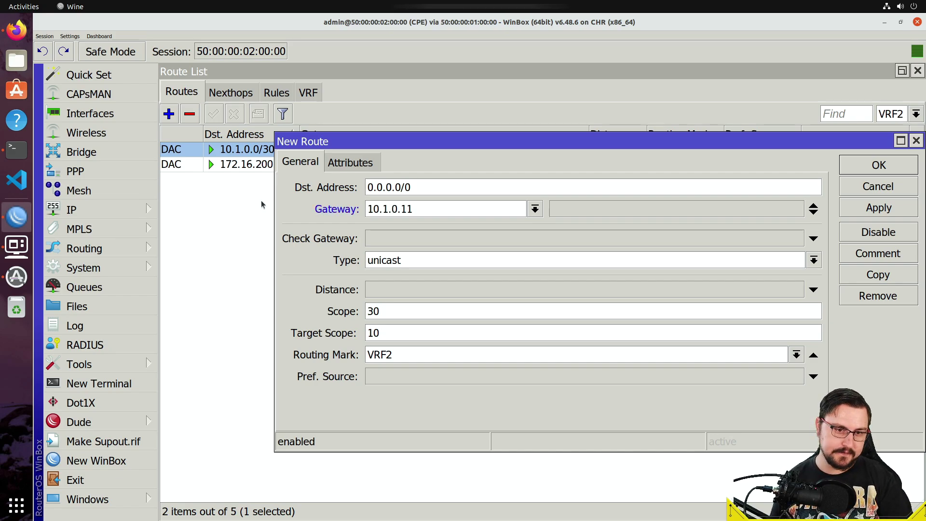
pyautogui.press('BackSpace')
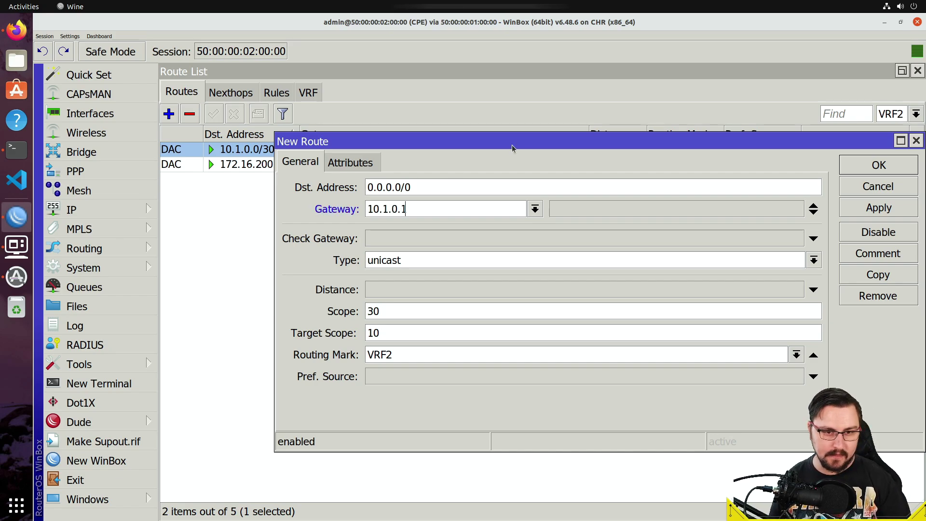
pyautogui.click(858, 205)
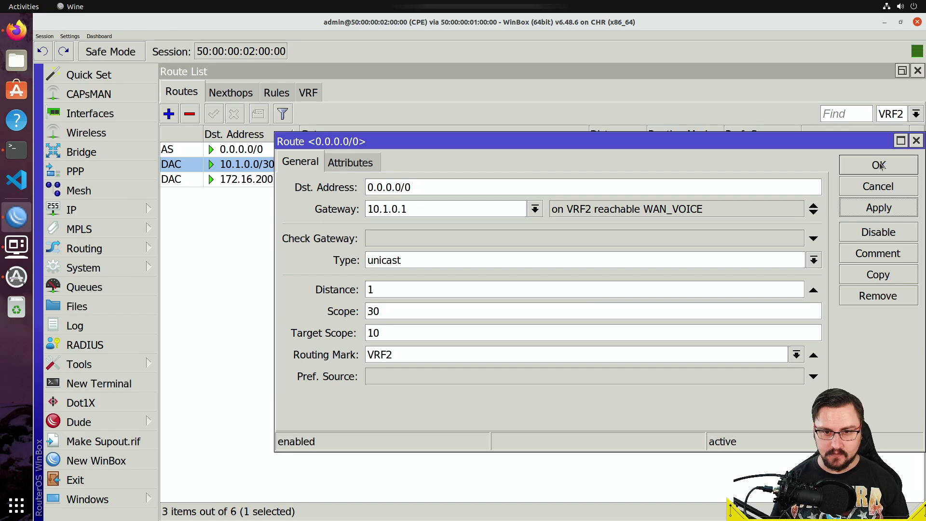
pyautogui.click(849, 165)
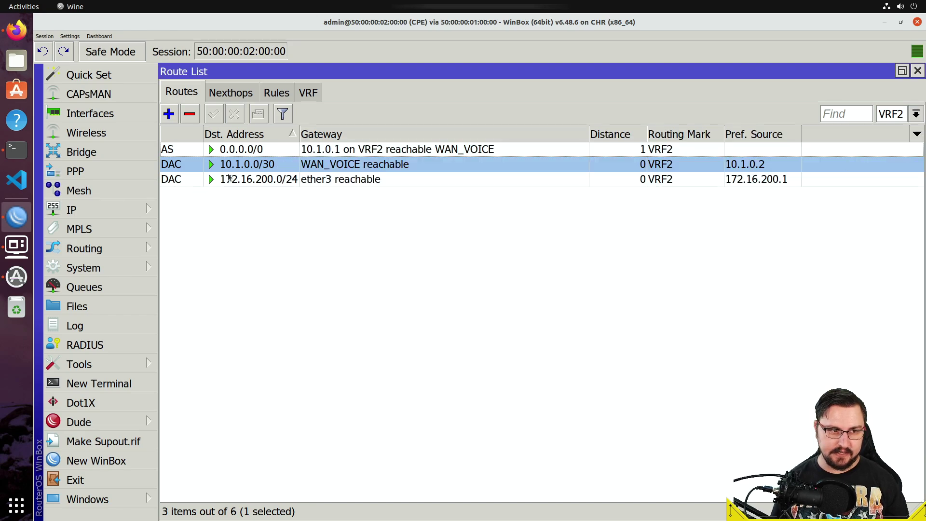
# Step: Review the default route and the two connected routes in the VRF2 route list
pyautogui.click(261, 140)
pyautogui.click(261, 140)
pyautogui.click(257, 178)
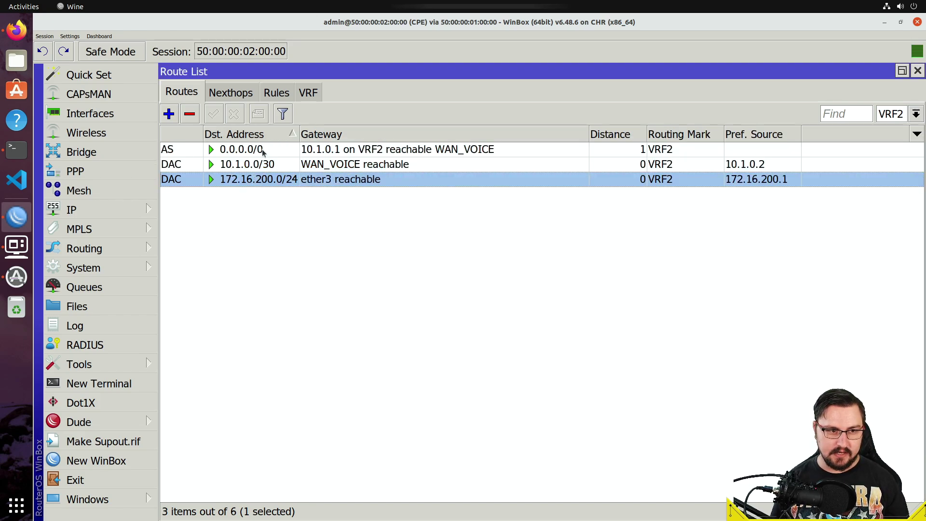
pyautogui.click(258, 165)
pyautogui.click(257, 150)
pyautogui.click(210, 164)
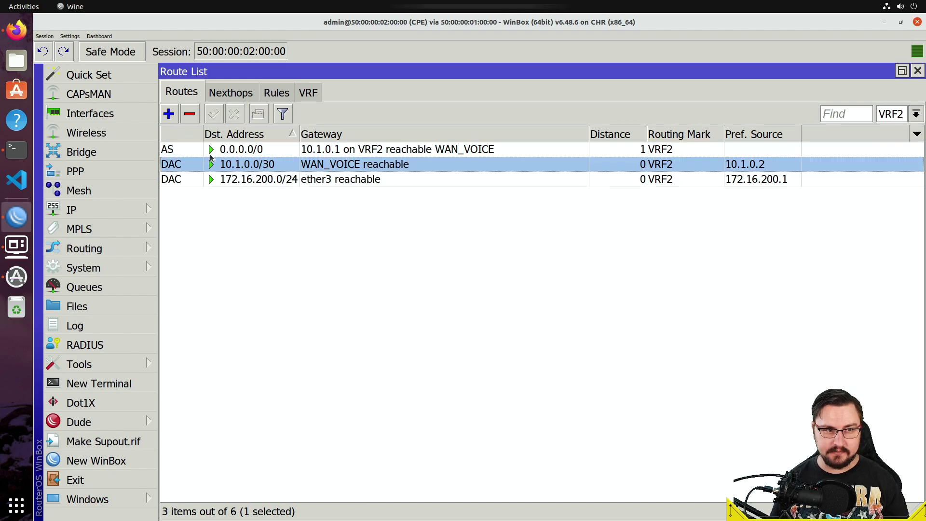
# Step: Open the 0.0.0.0/0 route, check its routing mark, and close it without changes
pyautogui.doubleClick(227, 150)
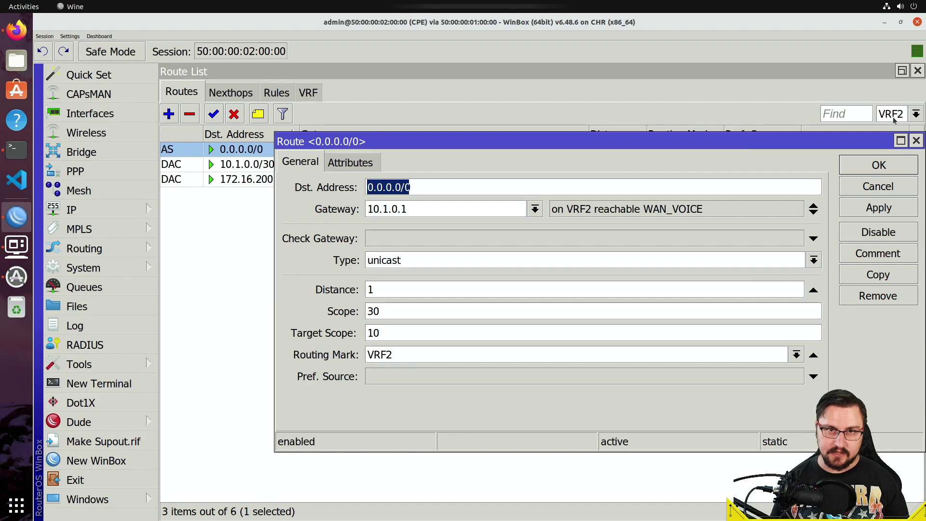
pyautogui.doubleClick(411, 352)
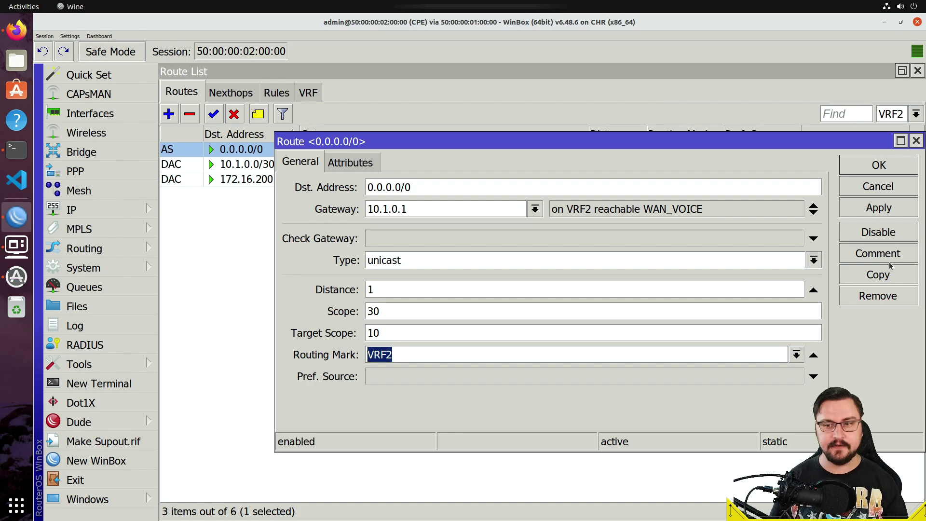
pyautogui.click(882, 186)
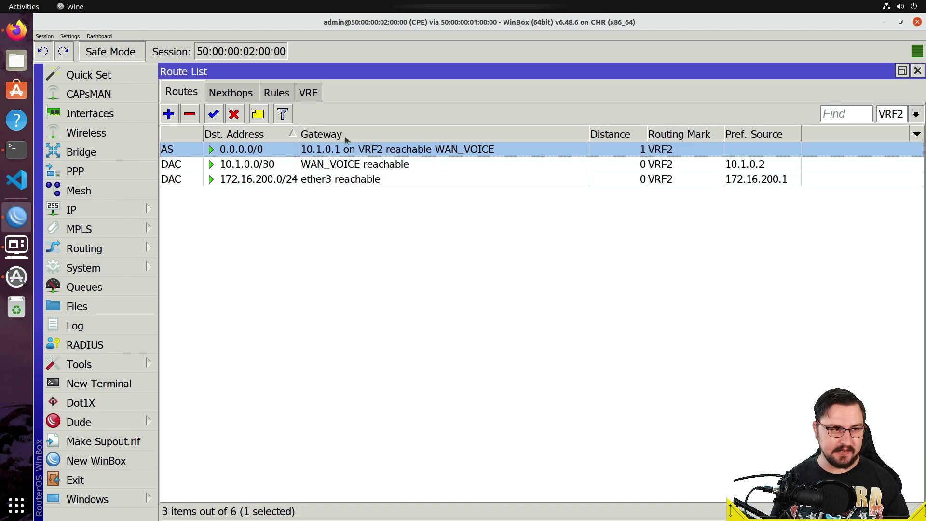
# Step: Return to PC4's remote desktop and repeat the ping to 8.8.8.8 in the terminal
pyautogui.click(18, 245)
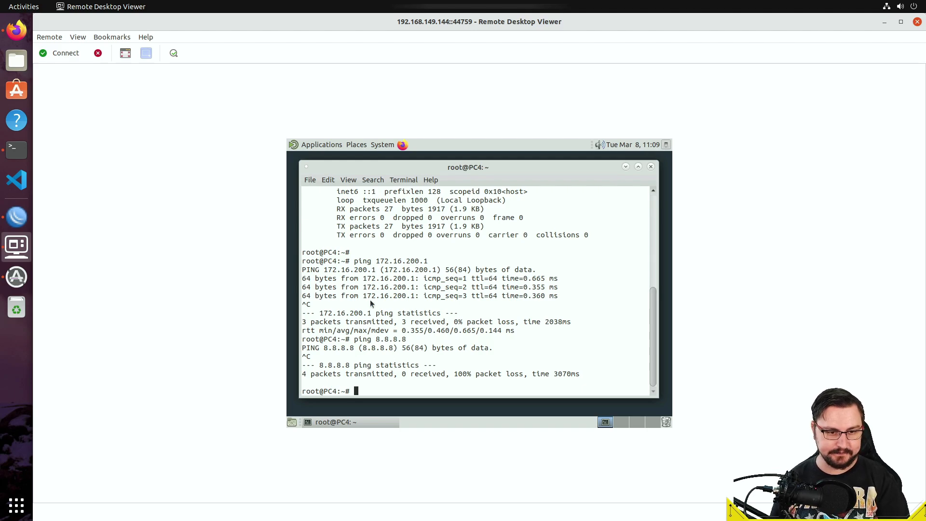
pyautogui.press('Up')
pyautogui.press('Return')
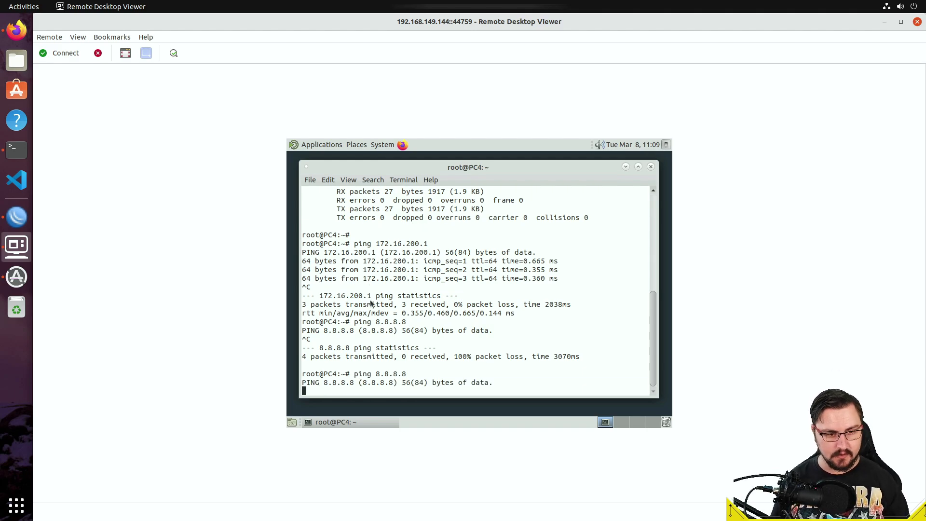
# Step: Stop the running ping on PC4, switch to WinBox and open the CPE router's firewall NAT rules
pyautogui.hotkey('ctrl', 'c')
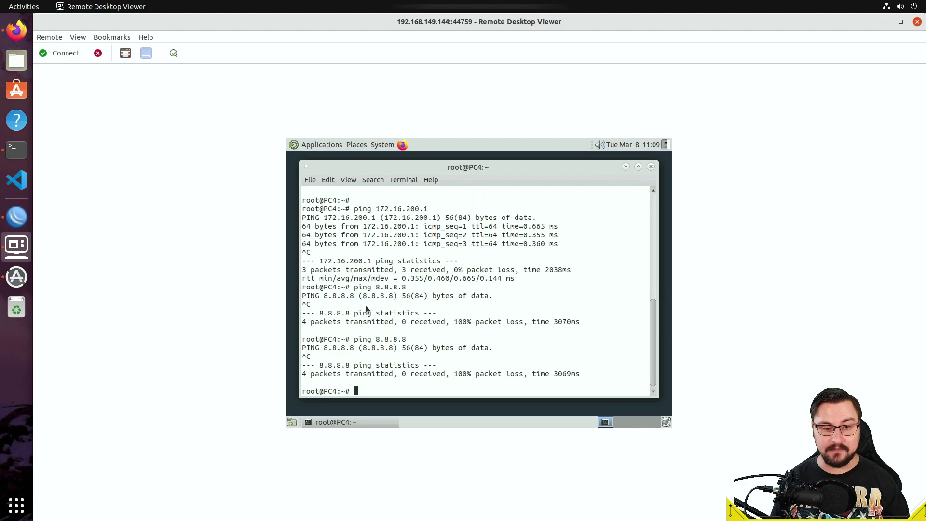
pyautogui.click(17, 217)
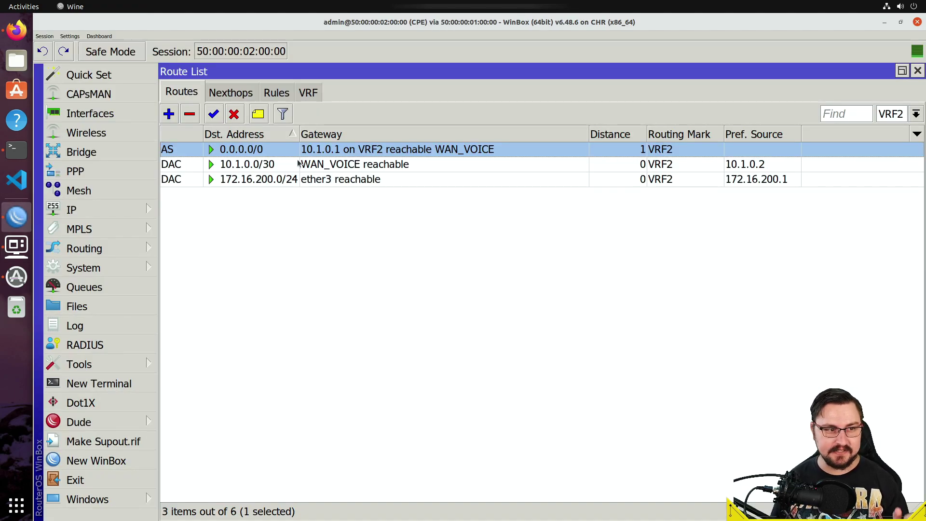
pyautogui.click(119, 209)
pyautogui.click(182, 200)
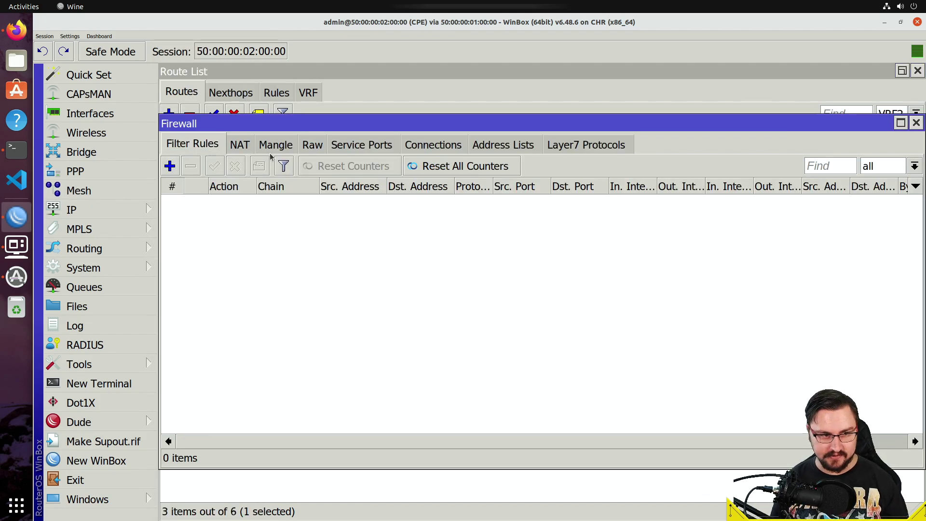
pyautogui.click(240, 144)
pyautogui.click(170, 166)
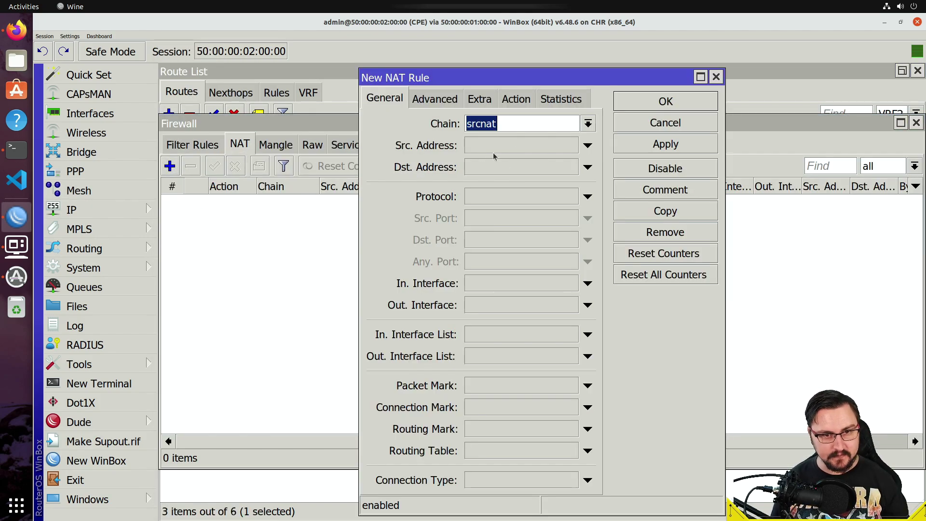
pyautogui.click(525, 102)
pyautogui.click(530, 120)
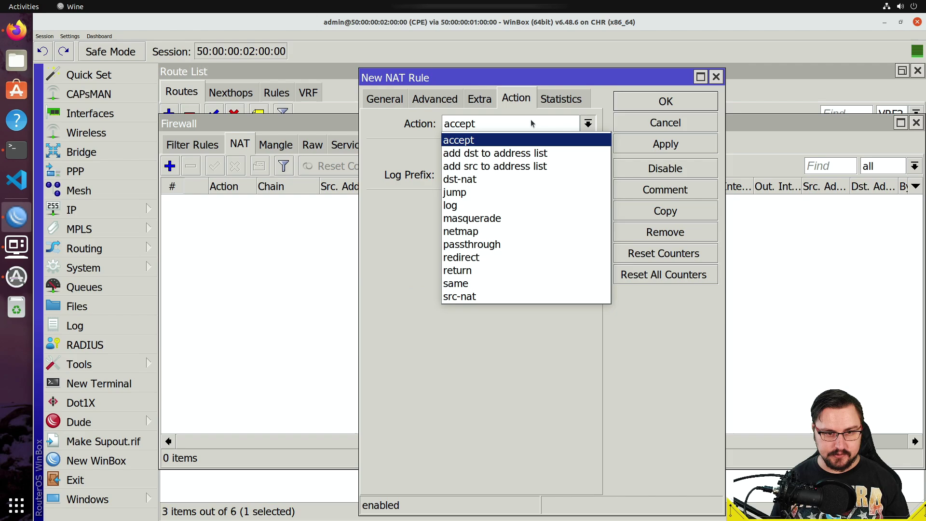
pyautogui.click(508, 217)
pyautogui.click(398, 103)
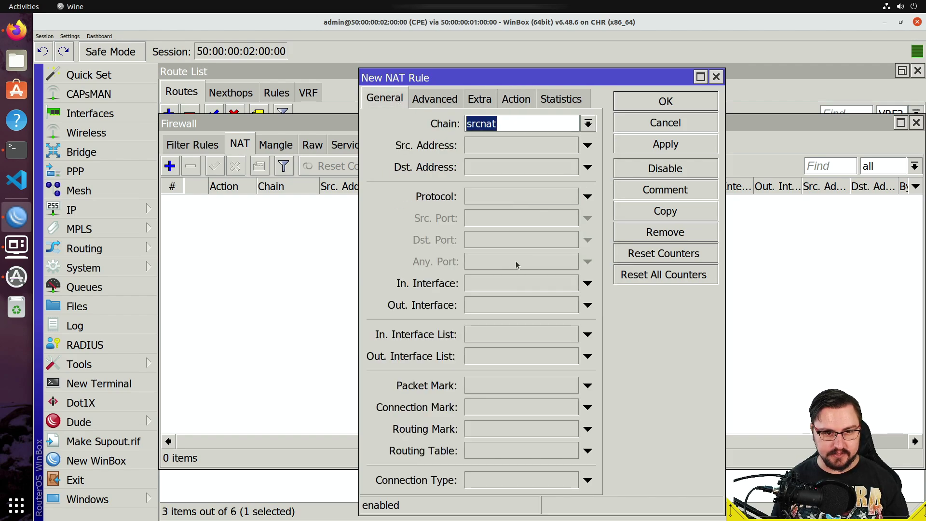
pyautogui.click(529, 305)
pyautogui.click(553, 309)
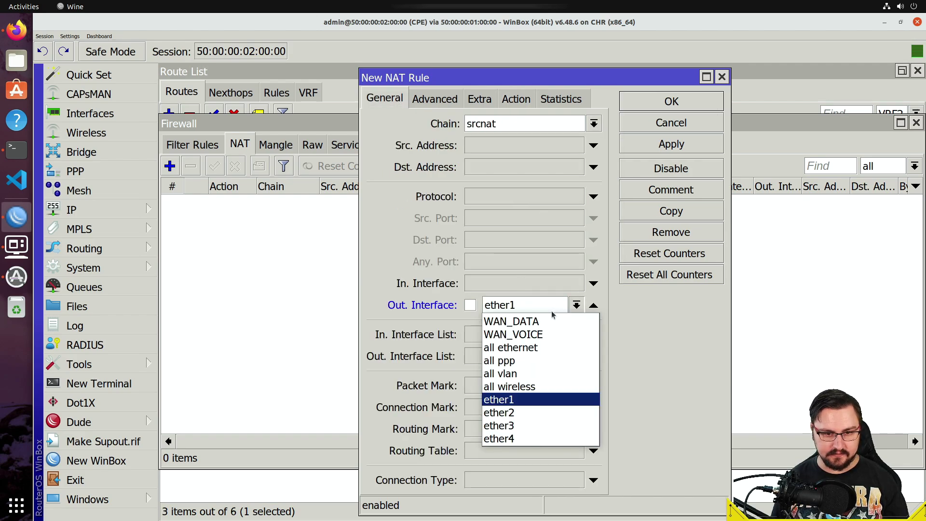
pyautogui.click(546, 323)
pyautogui.click(651, 147)
pyautogui.click(649, 224)
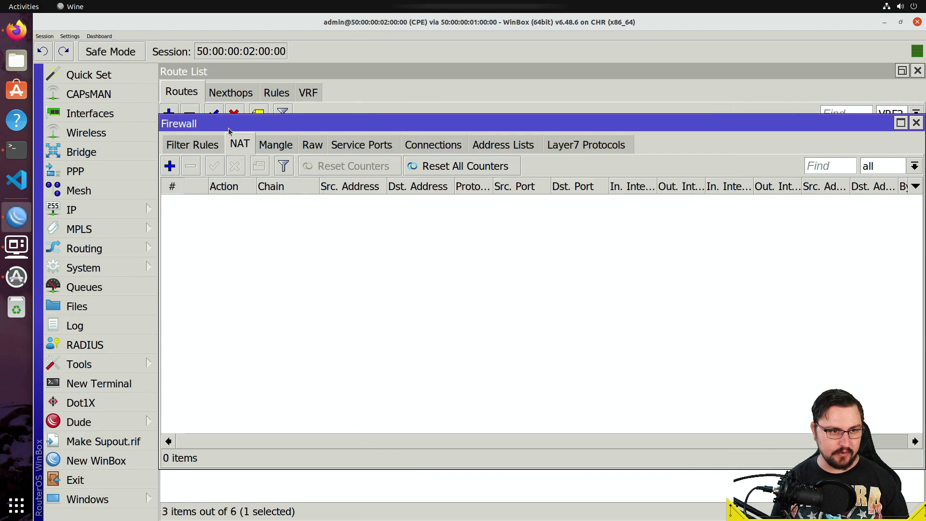
# Step: Add a srcnat NAT rule with out interface WAN_VOICE and action masquerade, and apply it
pyautogui.moveTo(229, 130); pyautogui.dragTo(253, 135)
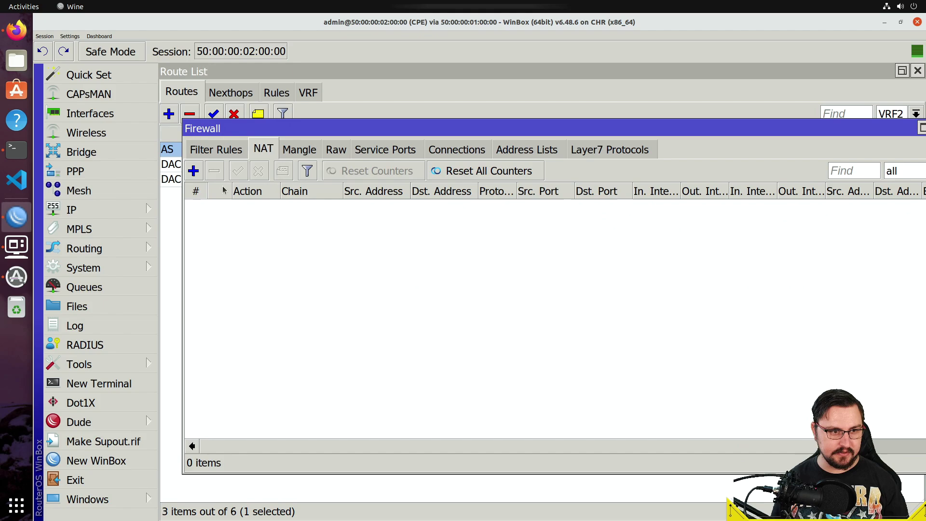
pyautogui.click(194, 171)
pyautogui.click(515, 305)
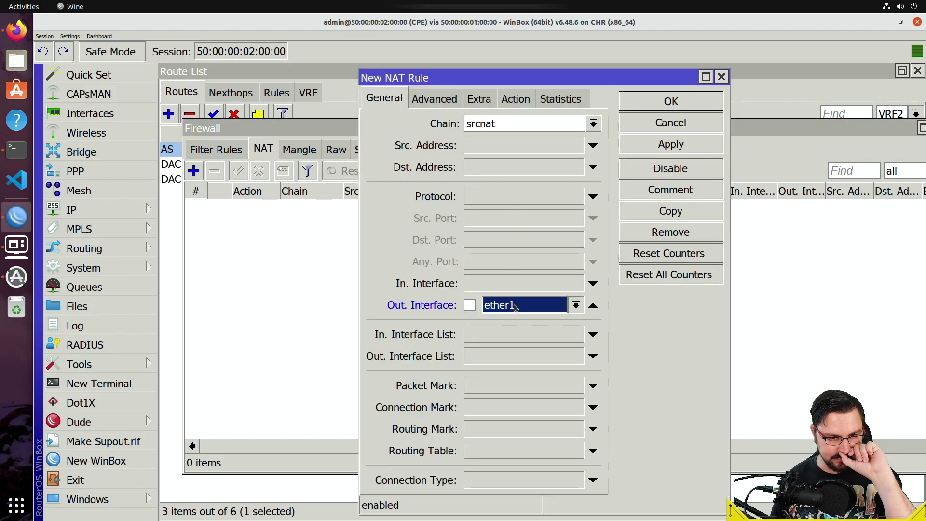
pyautogui.click(515, 307)
pyautogui.click(521, 333)
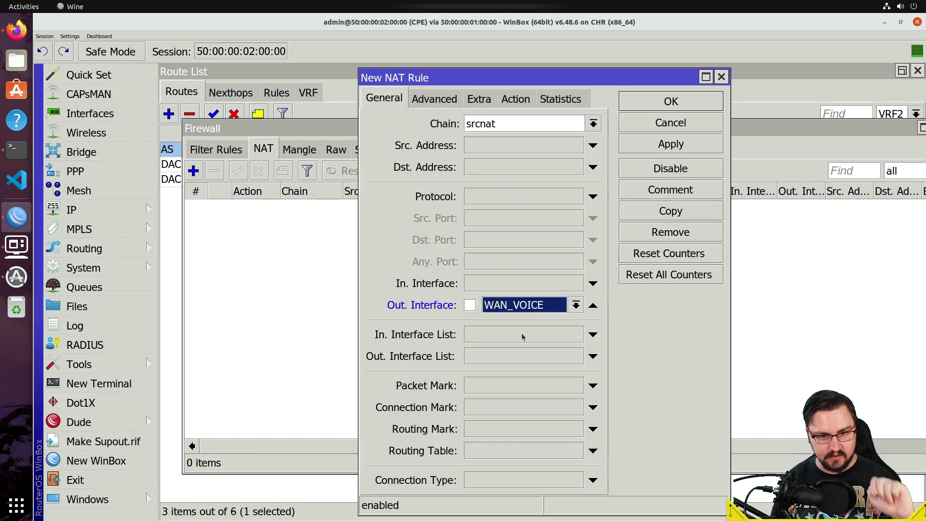
pyautogui.click(504, 101)
pyautogui.click(509, 124)
pyautogui.click(502, 214)
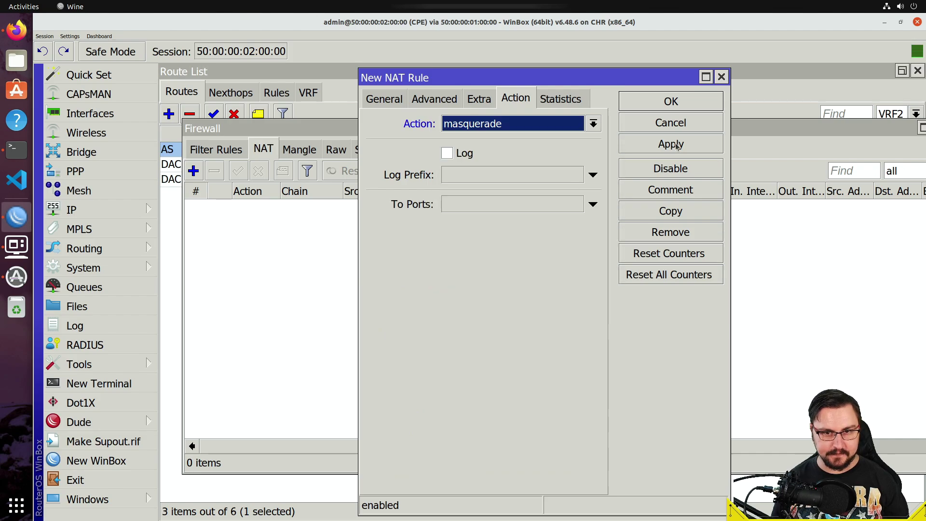
pyautogui.click(671, 144)
# Step: Copy the masquerade rule, set the copy's out interface to WAN_DATA, save it and close the firewall window
pyautogui.click(657, 208)
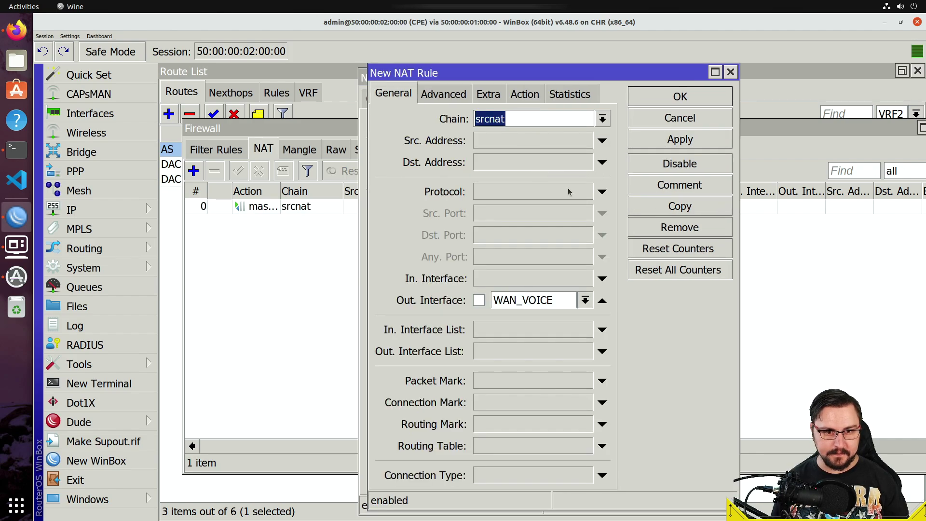
pyautogui.click(585, 300)
pyautogui.click(569, 315)
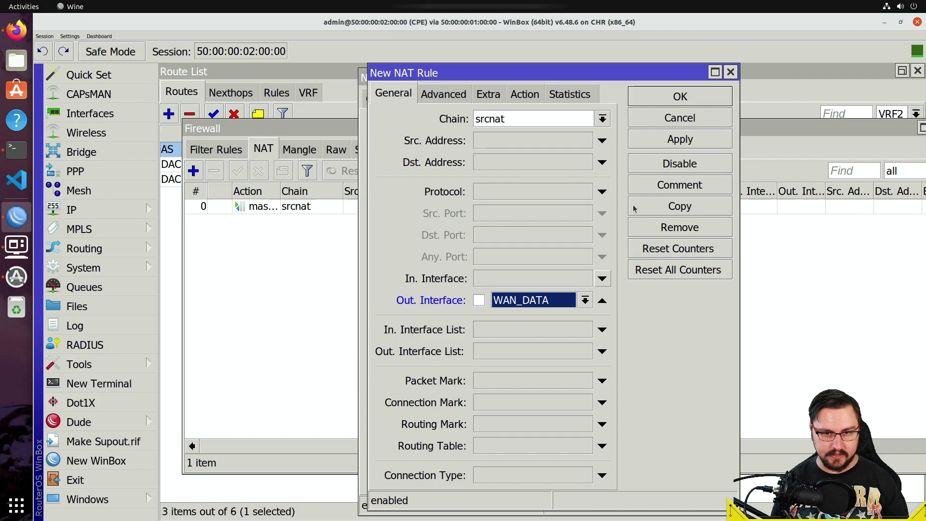
pyautogui.click(663, 144)
pyautogui.click(649, 99)
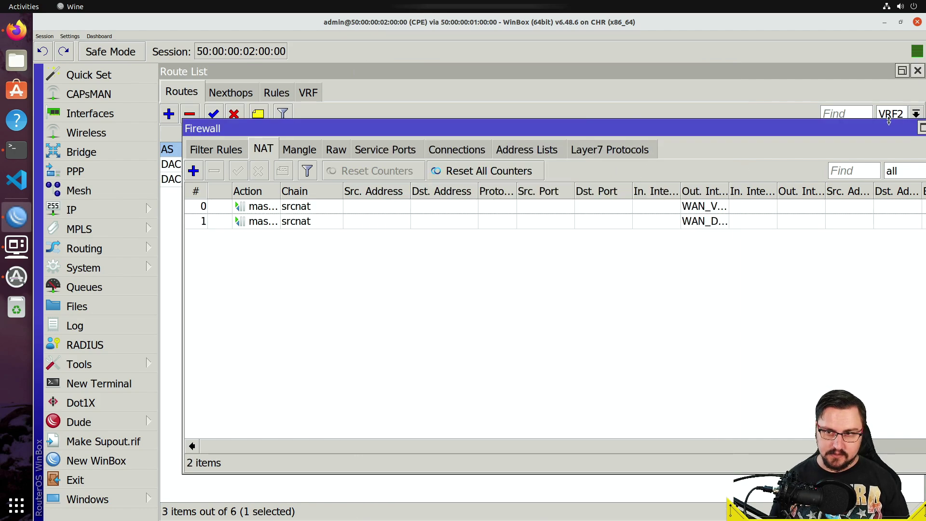
pyautogui.moveTo(889, 122); pyautogui.dragTo(745, 128)
pyautogui.click(808, 136)
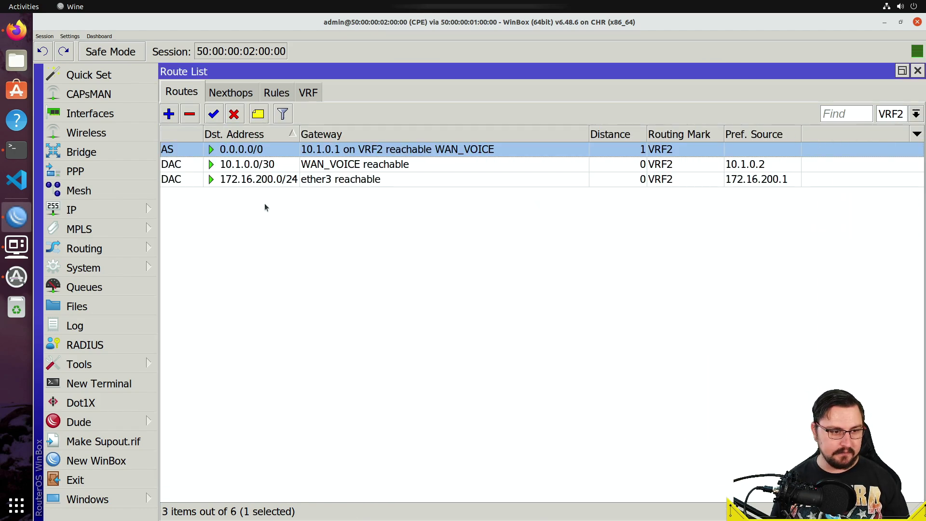
# Step: Return to PC4's remote desktop and repeat the ping to 8.8.8.8 in the terminal
pyautogui.click(16, 245)
pyautogui.press('Up')
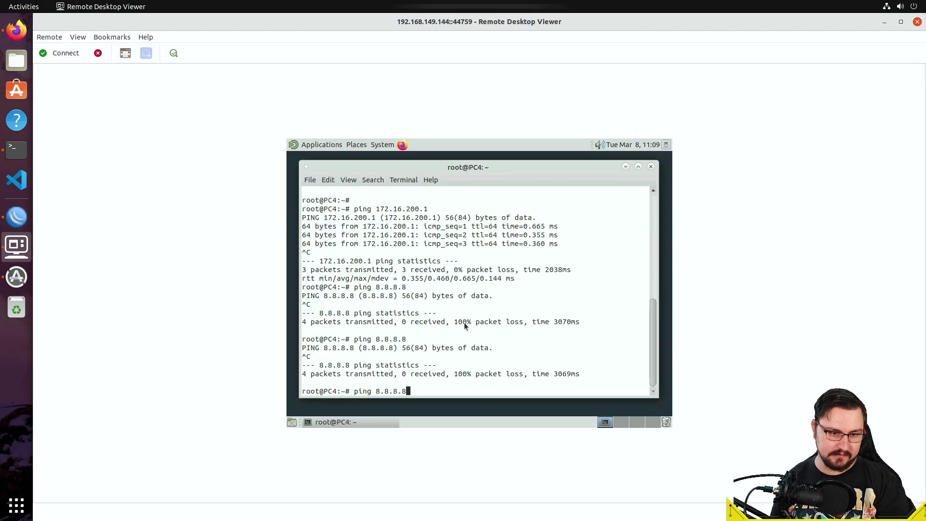
pyautogui.press('Return')
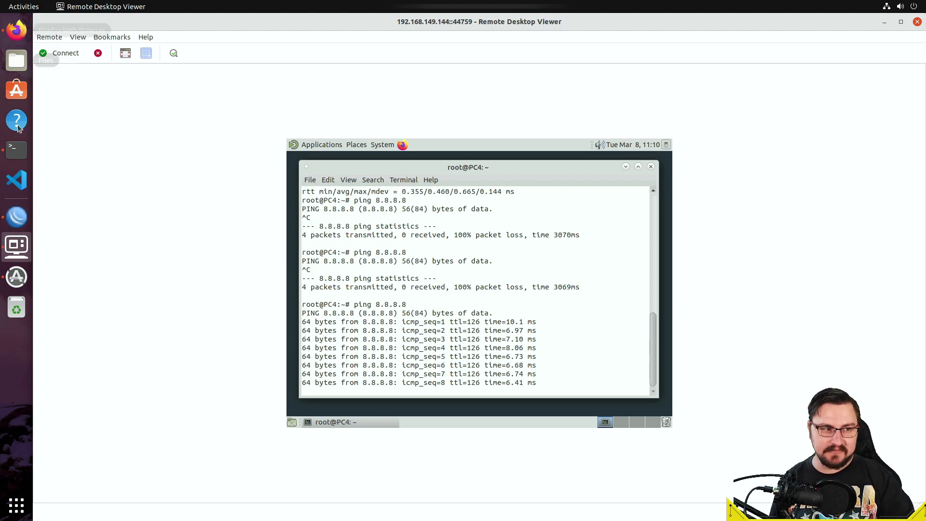
# Step: Review the network topology in Firefox, then examine the CPE router's VRF2 route list in WinBox
pyautogui.click(19, 153)
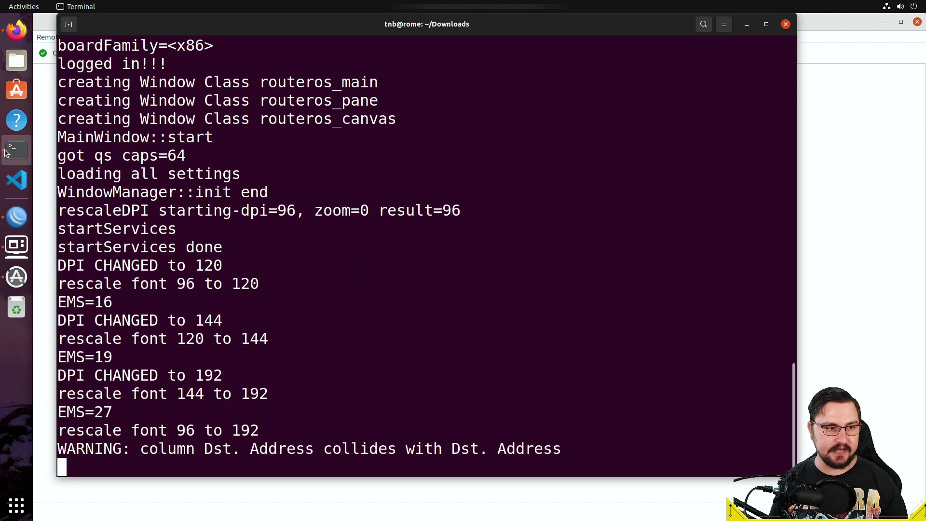
pyautogui.click(17, 216)
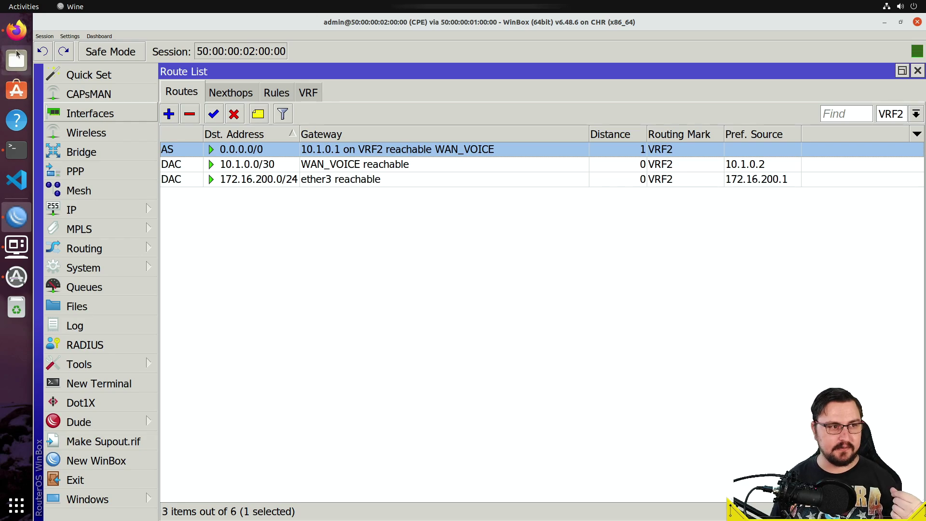
pyautogui.click(17, 30)
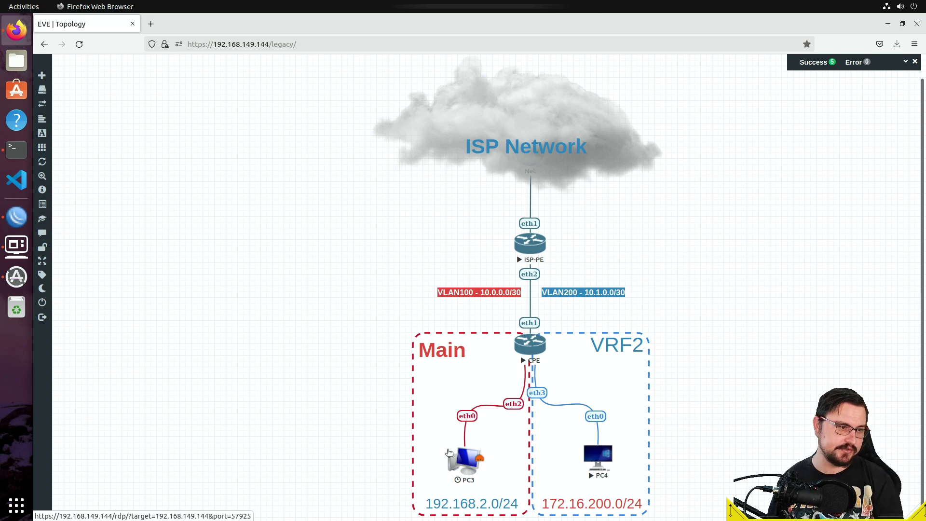
pyautogui.click(11, 217)
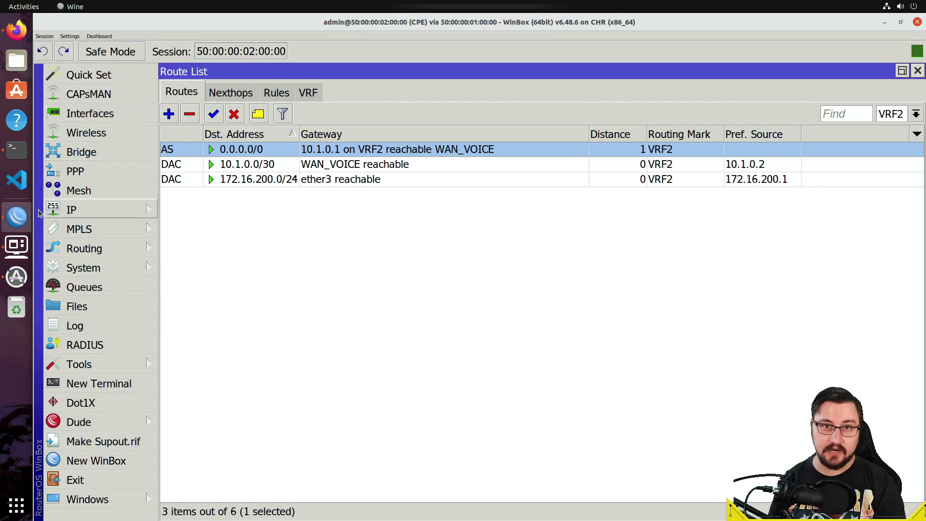
pyautogui.click(105, 204)
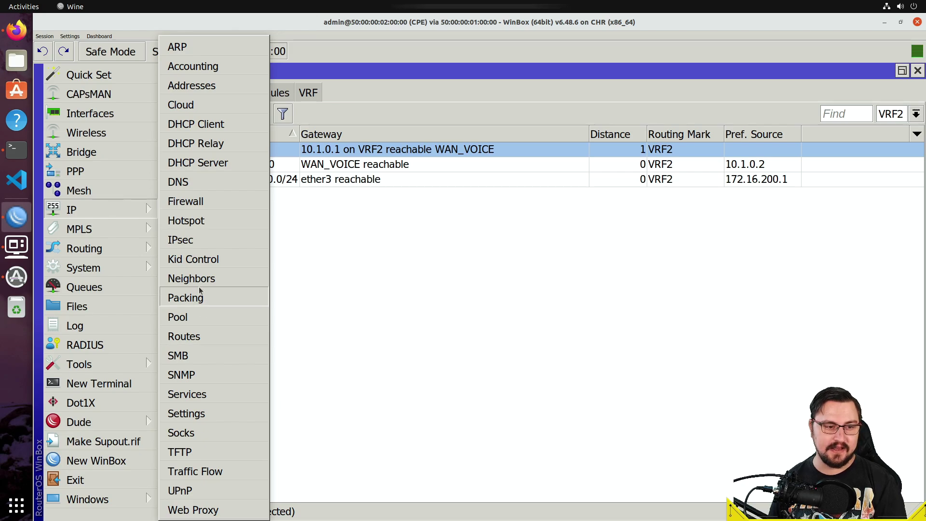
pyautogui.click(192, 332)
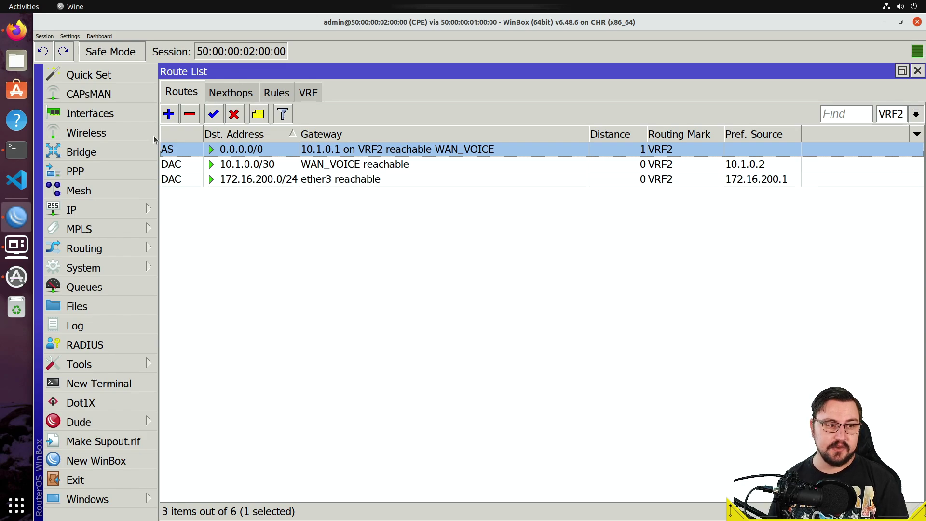
# Step: Open a new policy routing rule from the routing rules and examine its action and table choices, keeping the lookup action
pyautogui.click(136, 208)
pyautogui.click(381, 180)
pyautogui.click(276, 94)
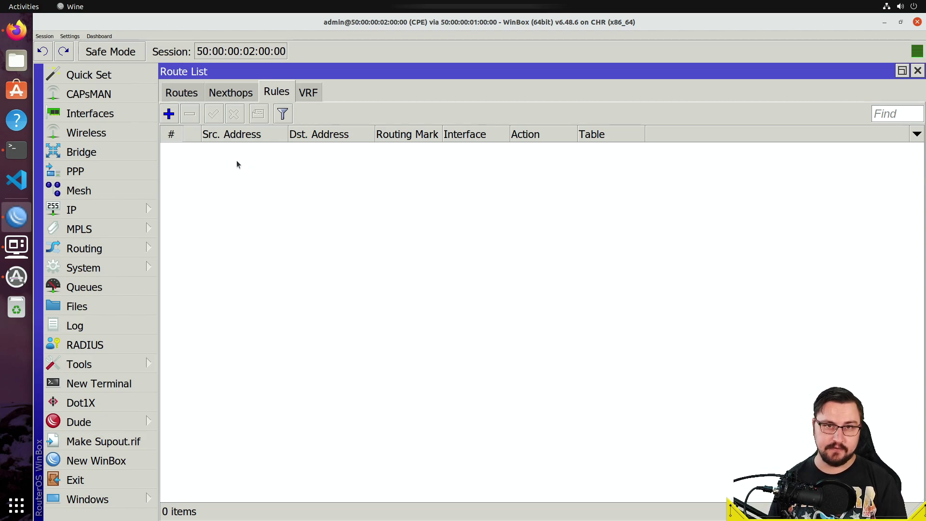
pyautogui.click(169, 114)
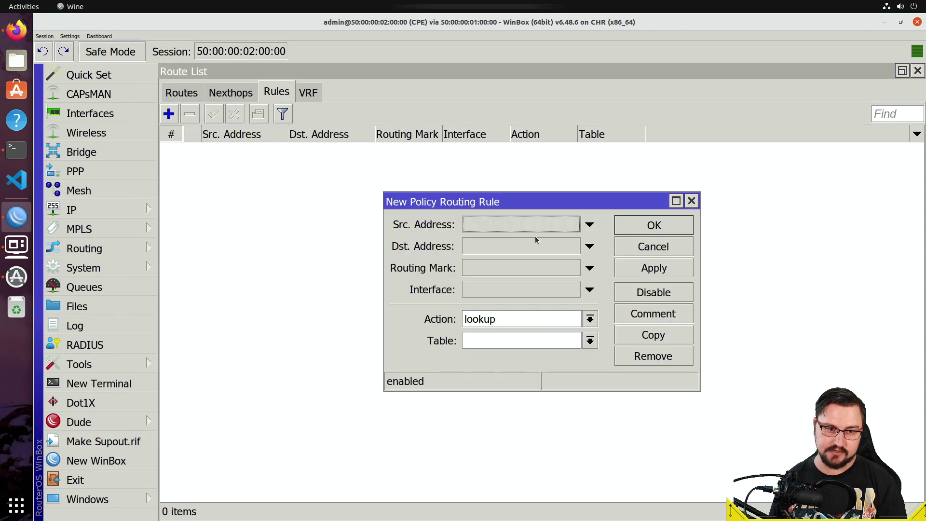
pyautogui.click(589, 318)
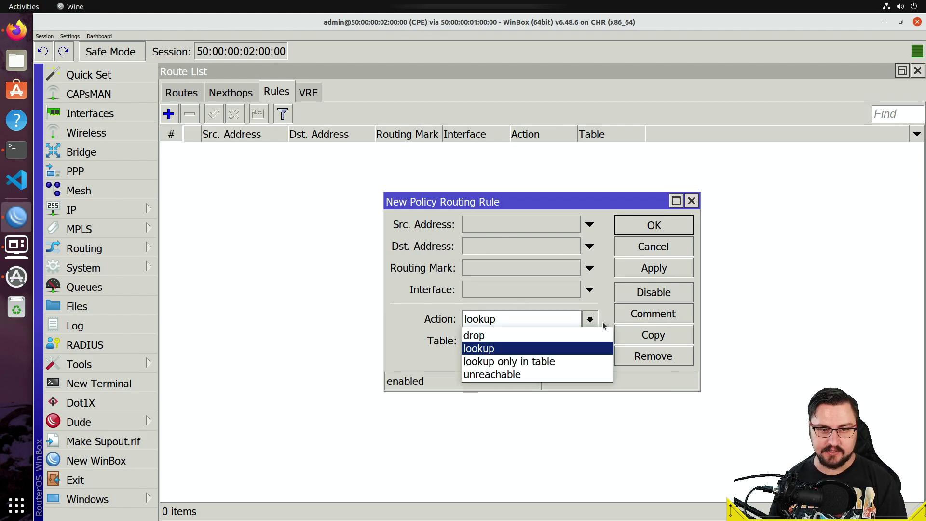
pyautogui.click(564, 349)
pyautogui.click(575, 339)
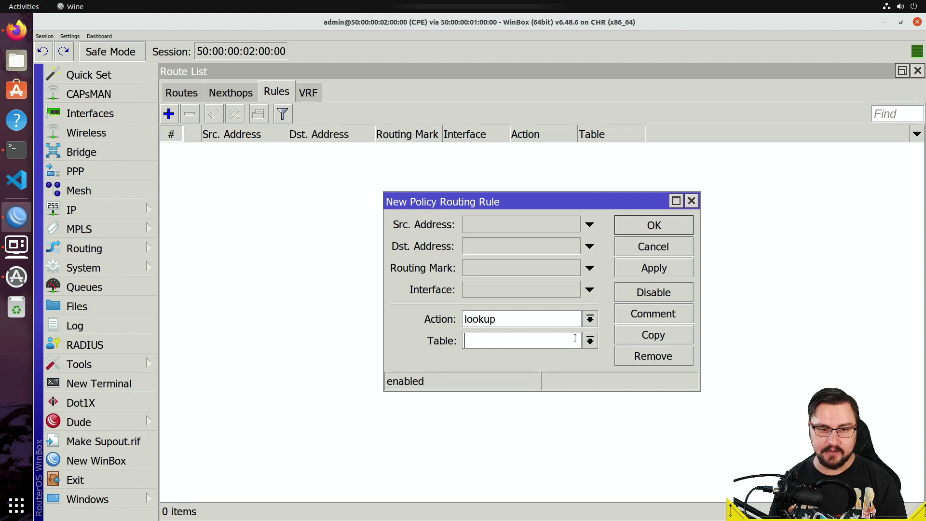
pyautogui.click(589, 341)
pyautogui.click(629, 252)
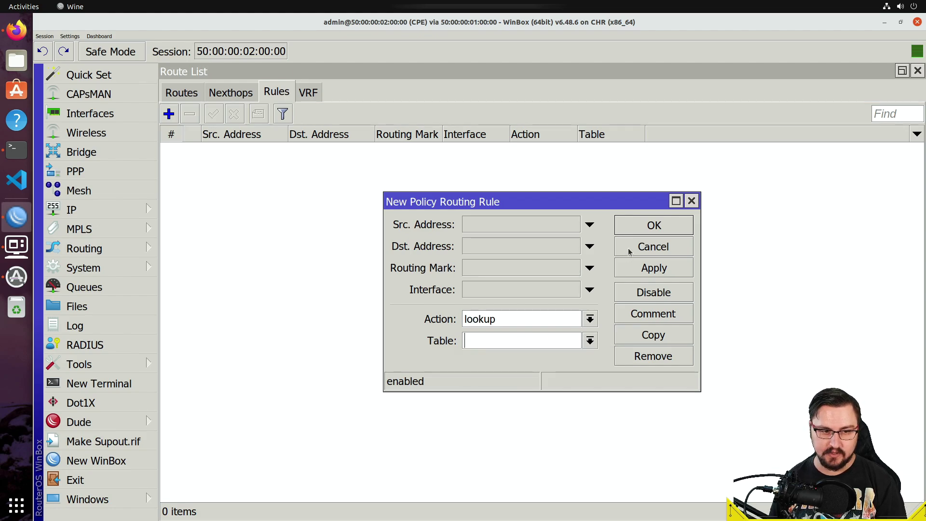
# Step: Switch to PC4's remote desktop, stop the running ping and ping 192.168.2.100 in the main network
pyautogui.click(20, 244)
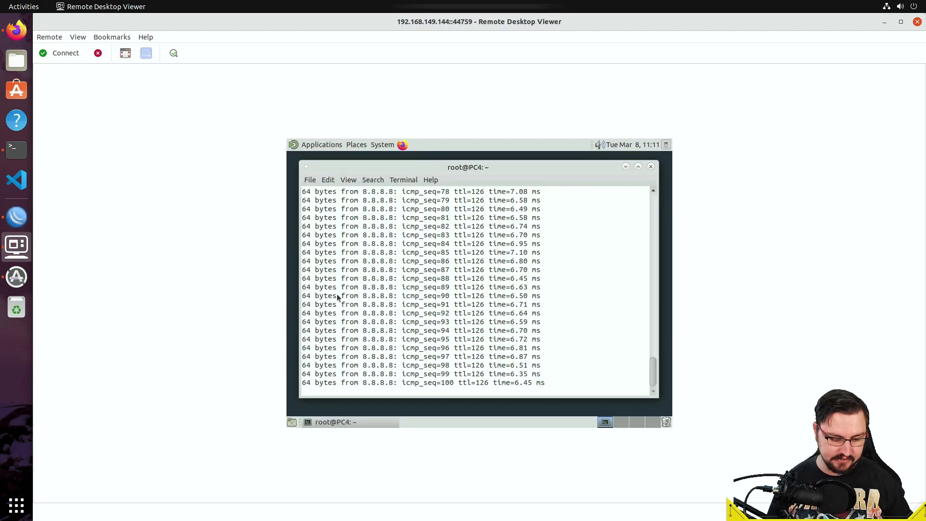
pyautogui.hotkey('ctrl', 'c')
pyautogui.hotkey('ctrl', 'c')
pyautogui.press('Return')
pyautogui.press('Return')
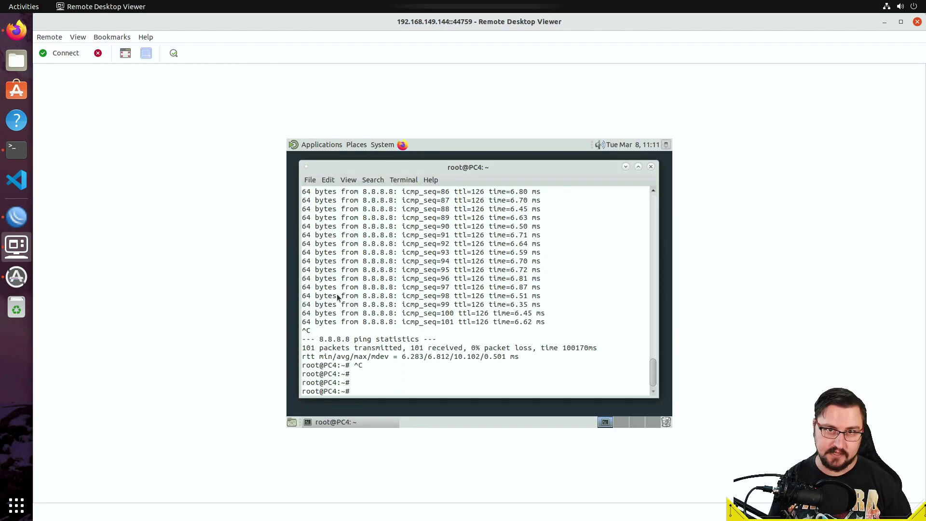
pyautogui.write('ping ')
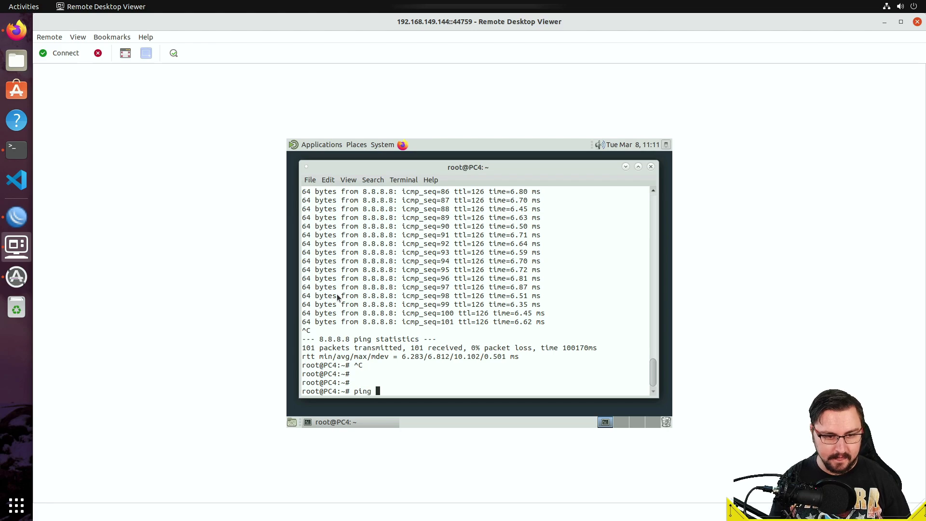
pyautogui.write('192.168')
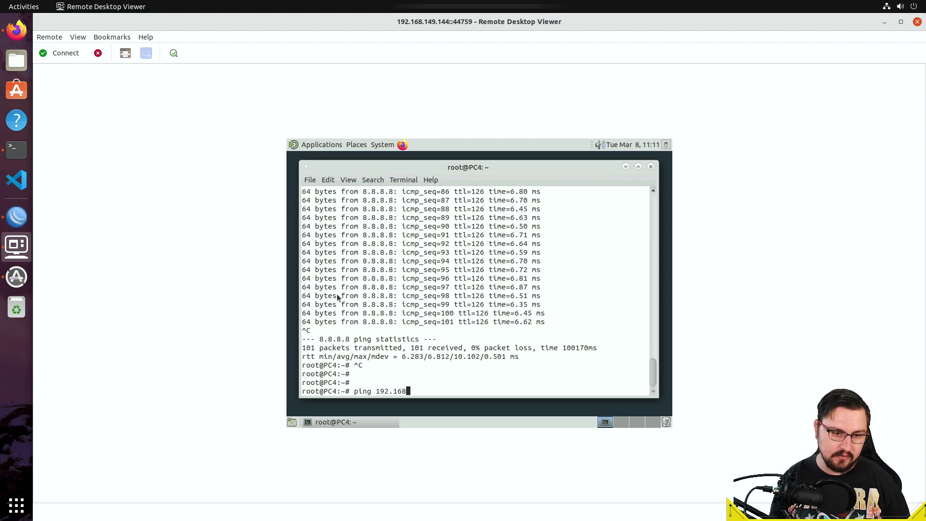
pyautogui.write('.2.100')
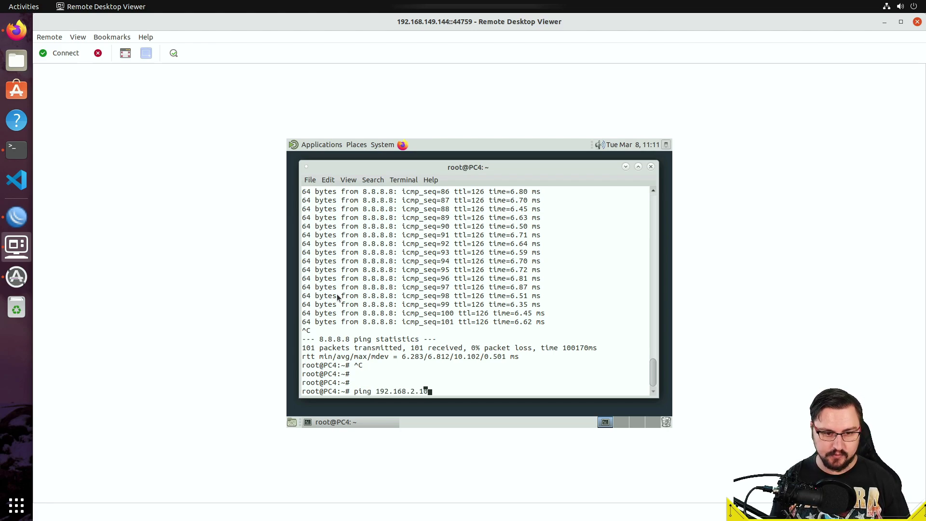
pyautogui.press('Return')
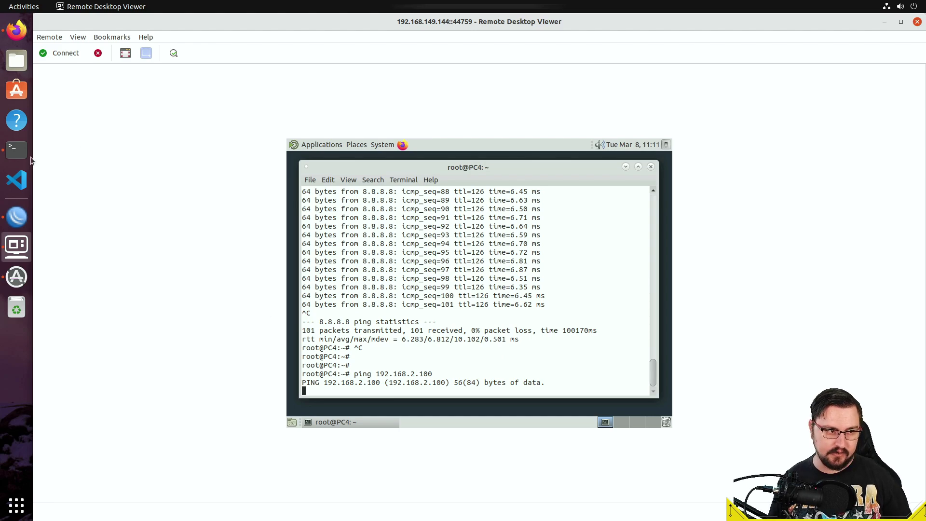
# Step: Check the topology in Firefox, then in WinBox start a policy routing rule with source 172.16.200.0/24 and destination 192.168.2.0/24
pyautogui.click(17, 30)
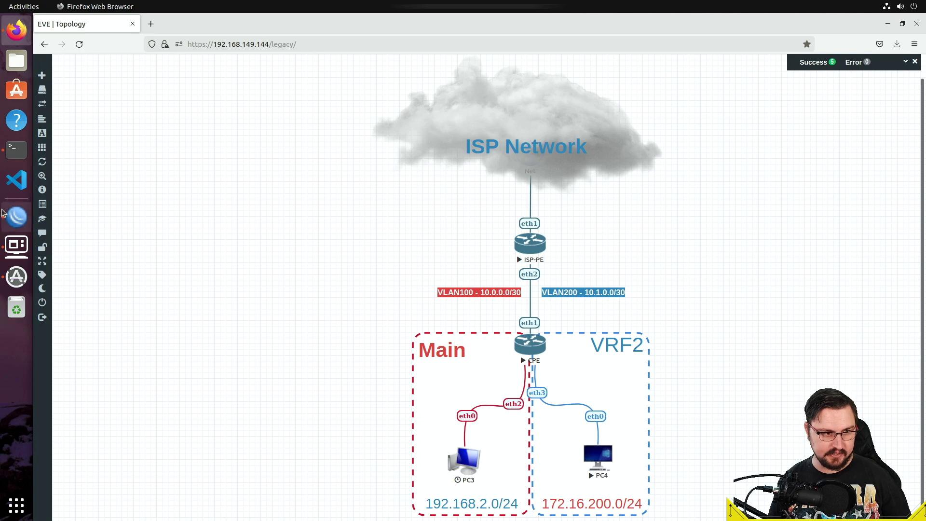
pyautogui.click(17, 216)
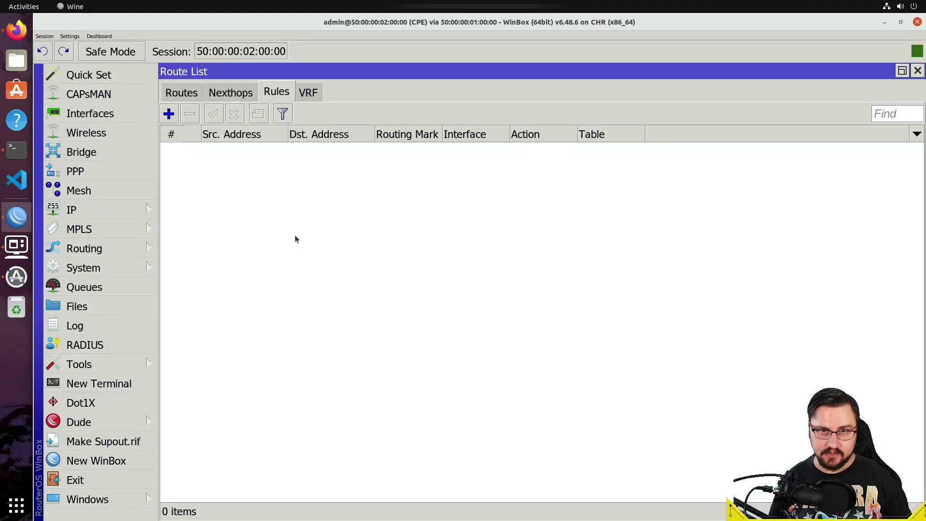
pyautogui.click(171, 117)
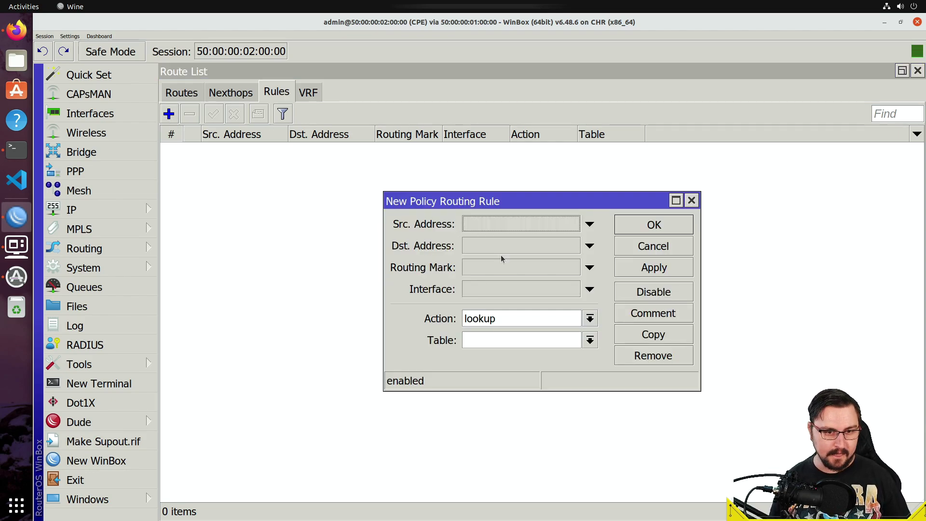
pyautogui.click(486, 225)
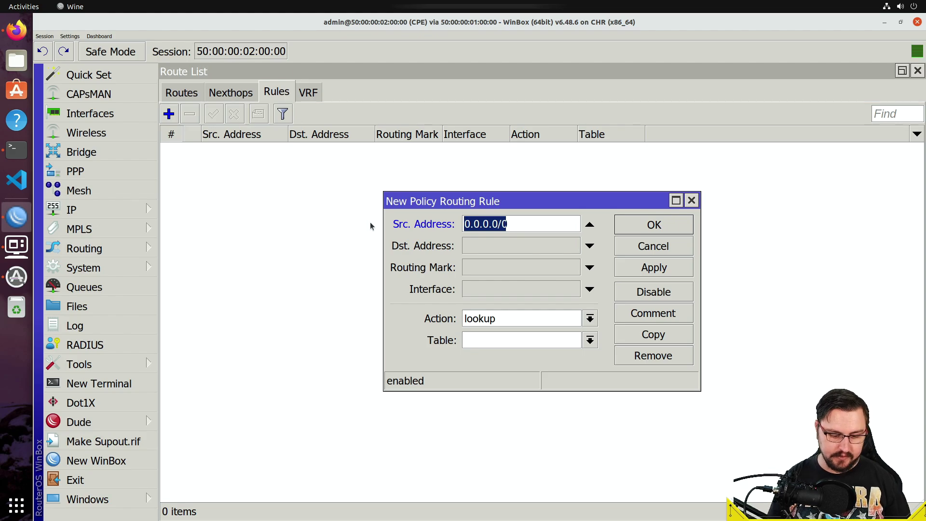
pyautogui.write('172.16.')
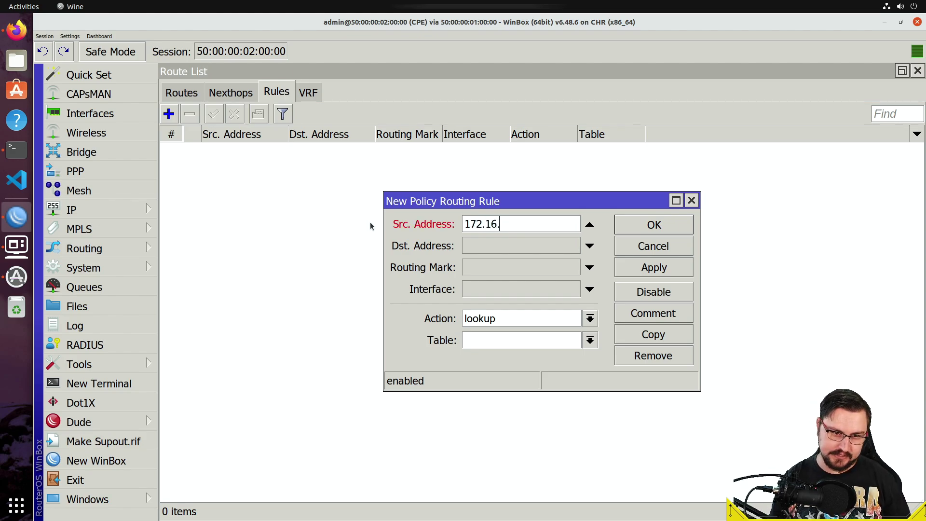
pyautogui.write('1')
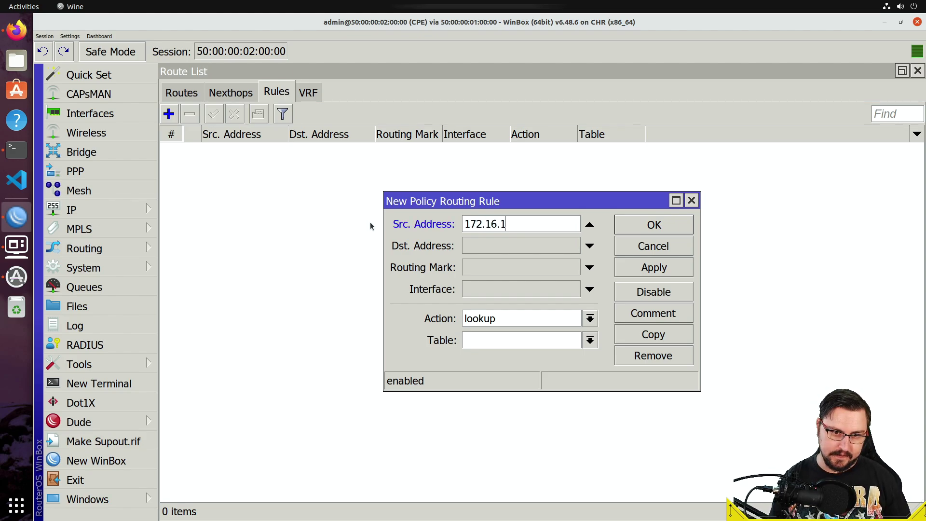
pyautogui.press('BackSpace')
pyautogui.write('200.0/24')
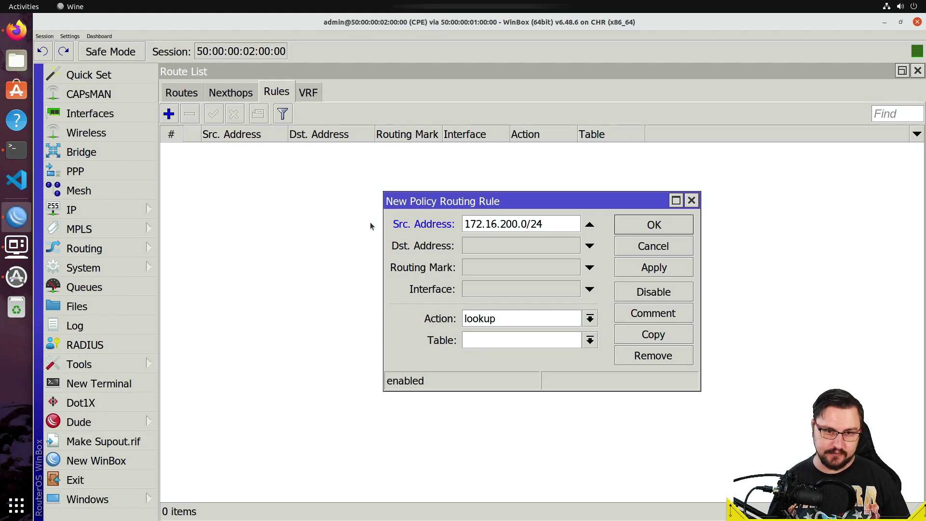
pyautogui.press('Tab')
pyautogui.write('19')
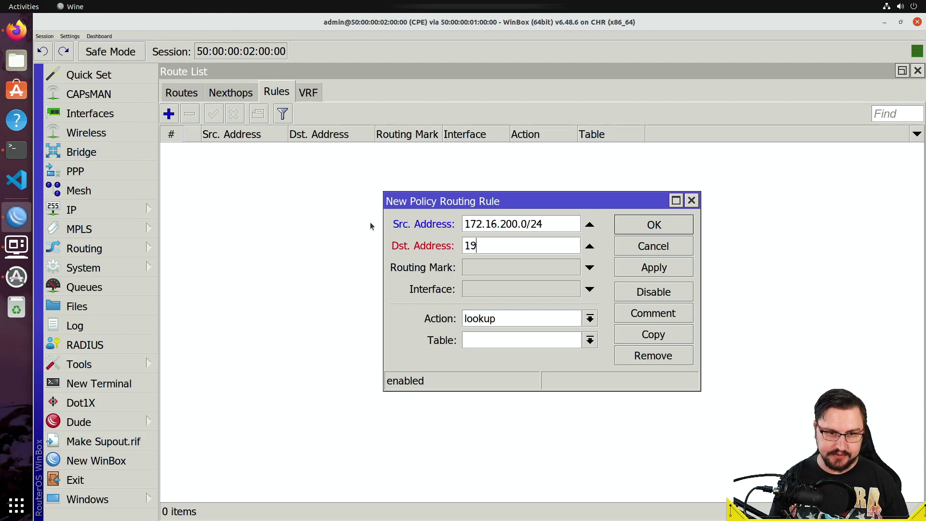
pyautogui.write('2.168.')
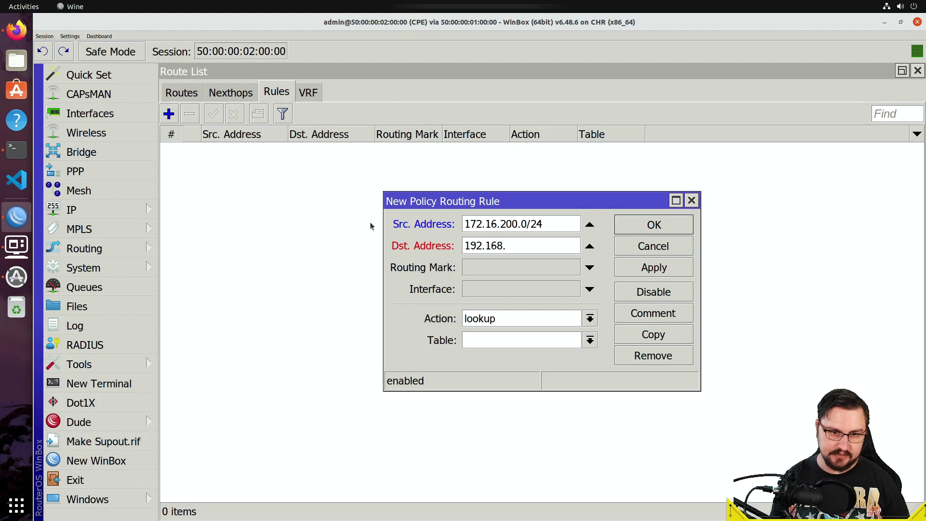
pyautogui.write('2.0/24')
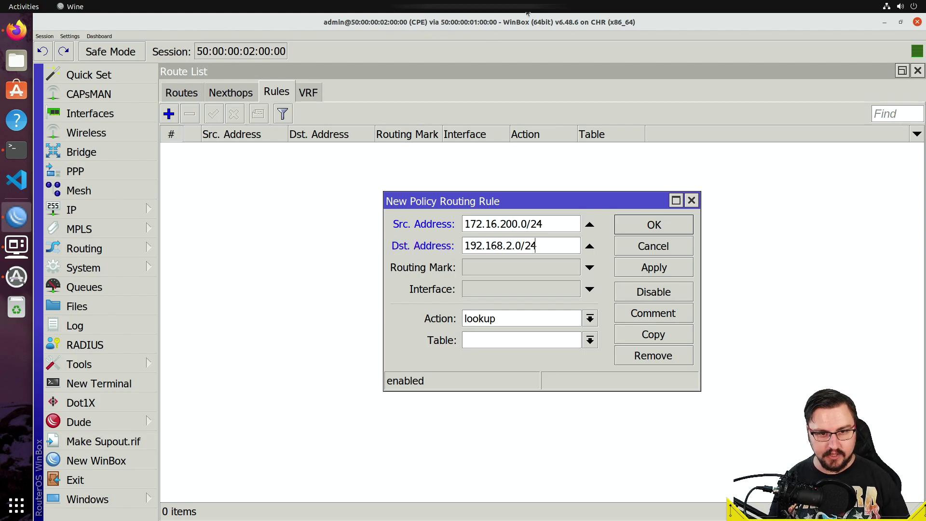
# Step: Set the new routing rule's lookup table to main and apply the rule
pyautogui.click(590, 341)
pyautogui.click(582, 356)
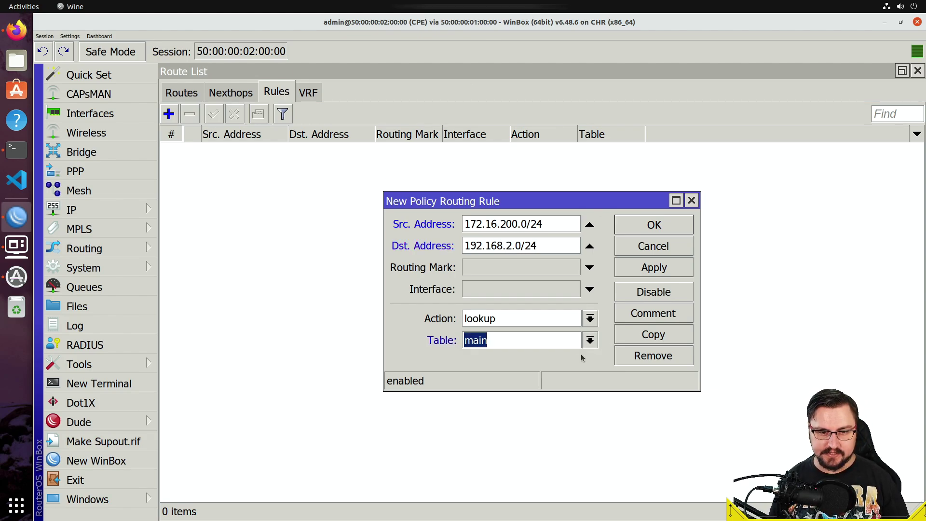
pyautogui.moveTo(554, 246); pyautogui.dragTo(460, 246)
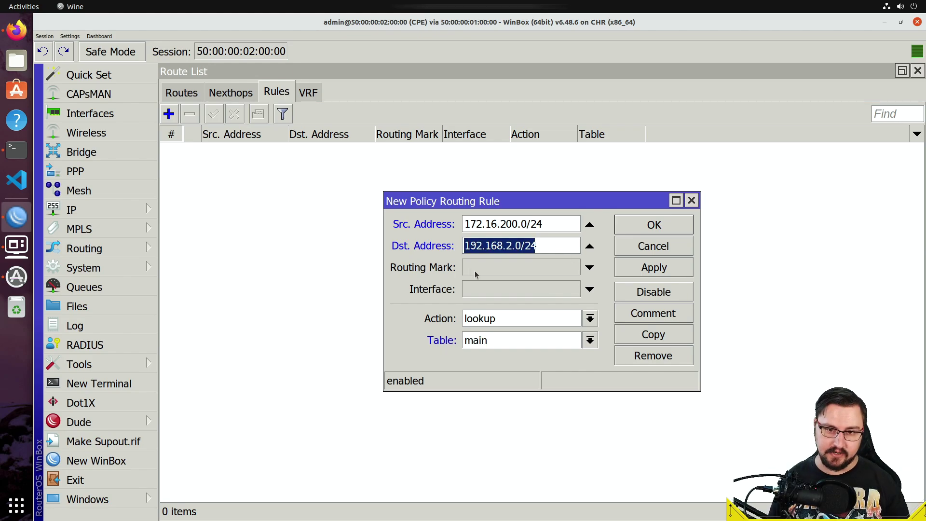
pyautogui.click(633, 268)
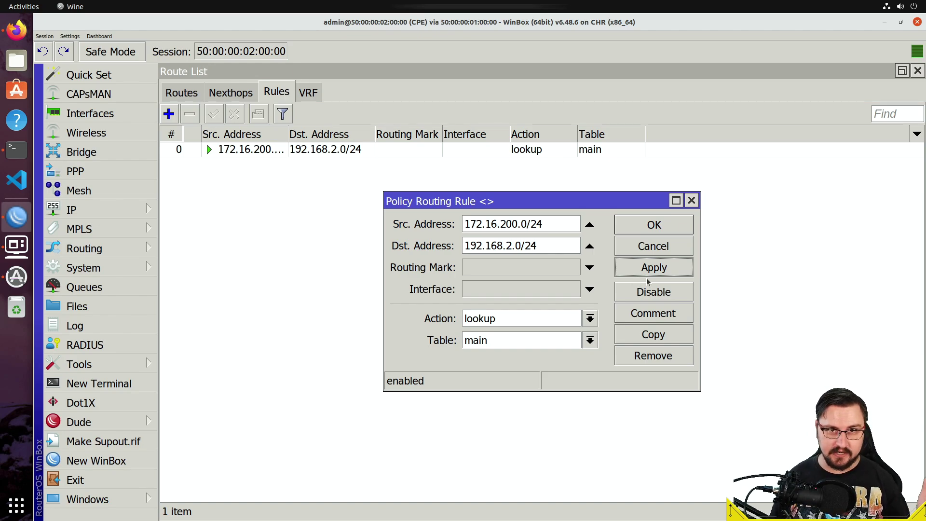
# Step: Copy the routing rule and swap its addresses, using source 192.168.2.0/24 and destination 172.16.200.0/24
pyautogui.click(662, 340)
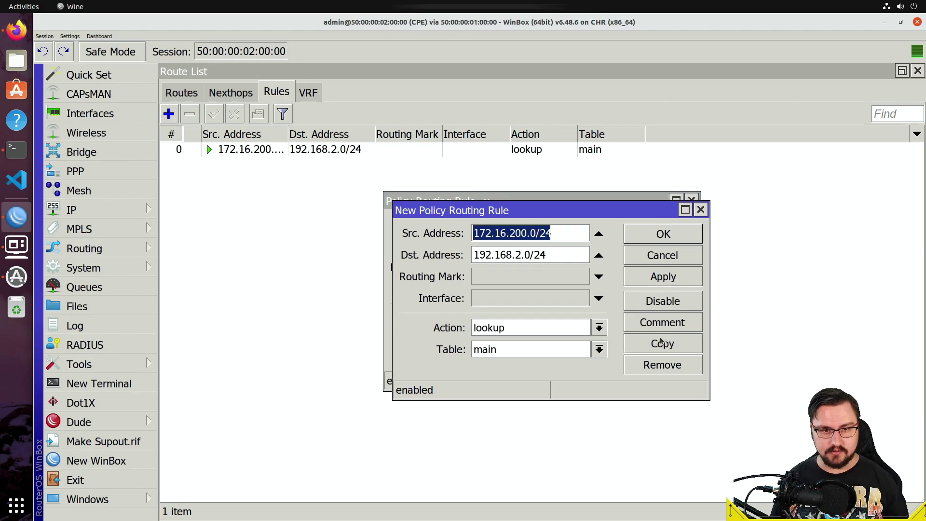
pyautogui.click(691, 199)
pyautogui.doubleClick(573, 249)
pyautogui.hotkey('ctrl', 'x')
pyautogui.click(549, 236)
pyautogui.hotkey('ctrl', 'v')
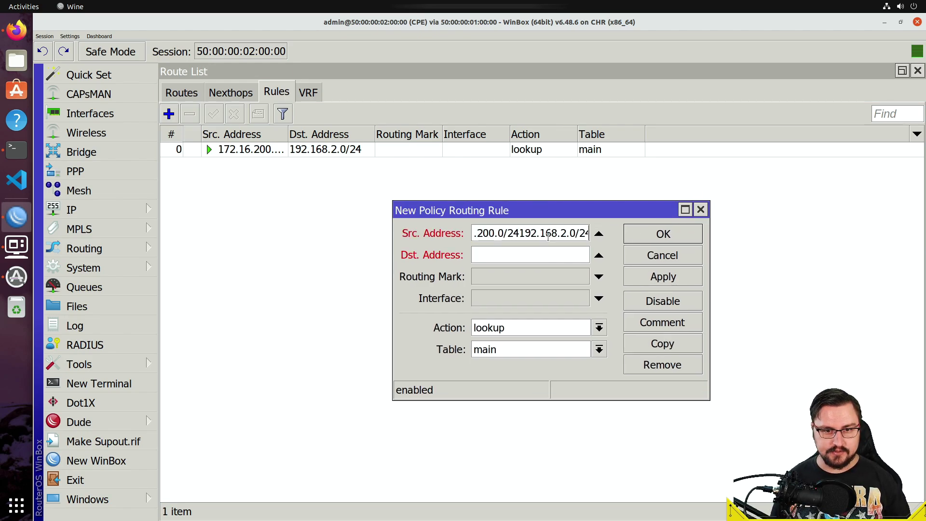
pyautogui.click(517, 233)
pyautogui.hotkey('shift', 'Home')
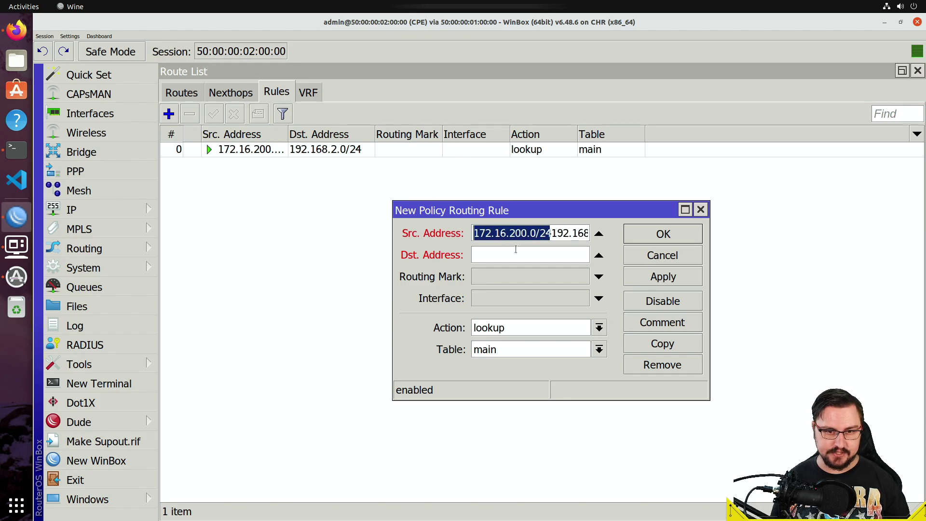
pyautogui.hotkey('ctrl', 'x')
pyautogui.click(515, 255)
pyautogui.hotkey('ctrl', 'v')
# Step: Set the copied rule's lookup table to VRF2, then apply the rule and close it
pyautogui.click(586, 346)
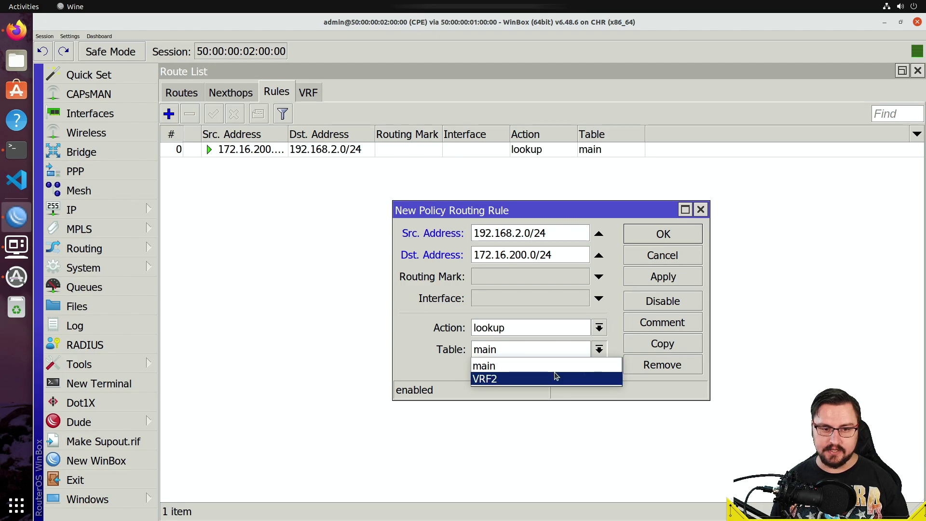
pyautogui.click(540, 378)
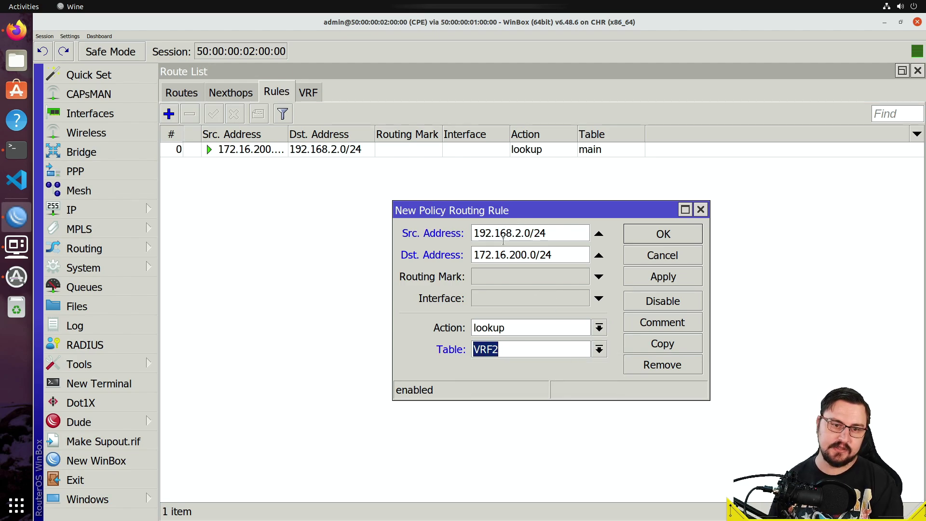
pyautogui.moveTo(546, 234); pyautogui.dragTo(484, 234)
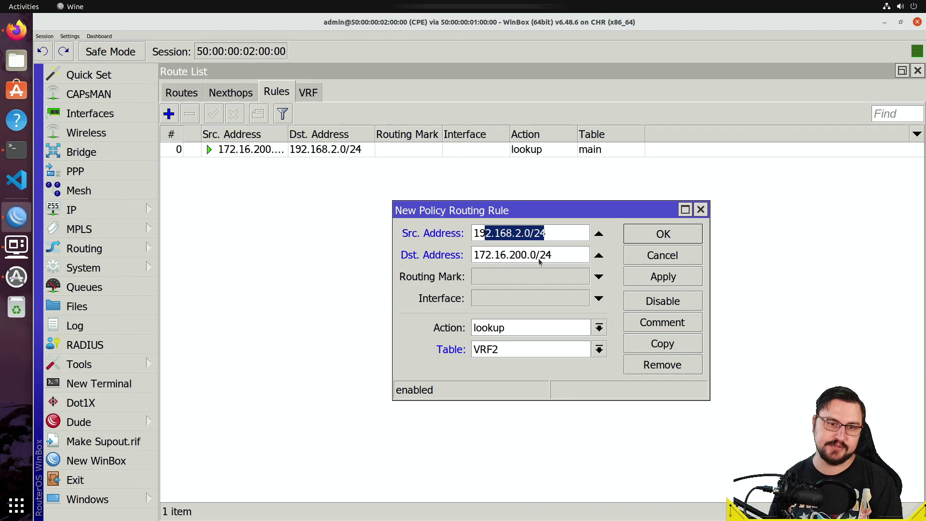
pyautogui.moveTo(550, 254); pyautogui.dragTo(473, 254)
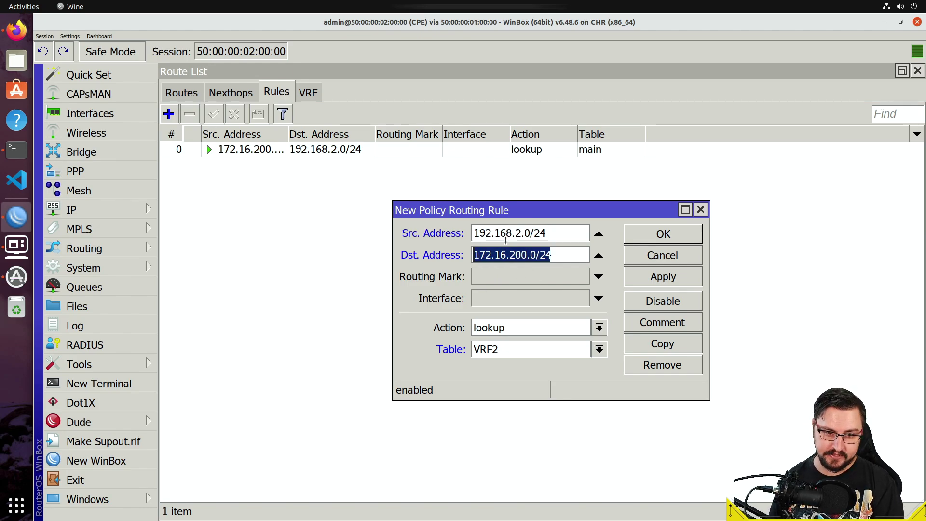
pyautogui.moveTo(524, 346); pyautogui.dragTo(453, 346)
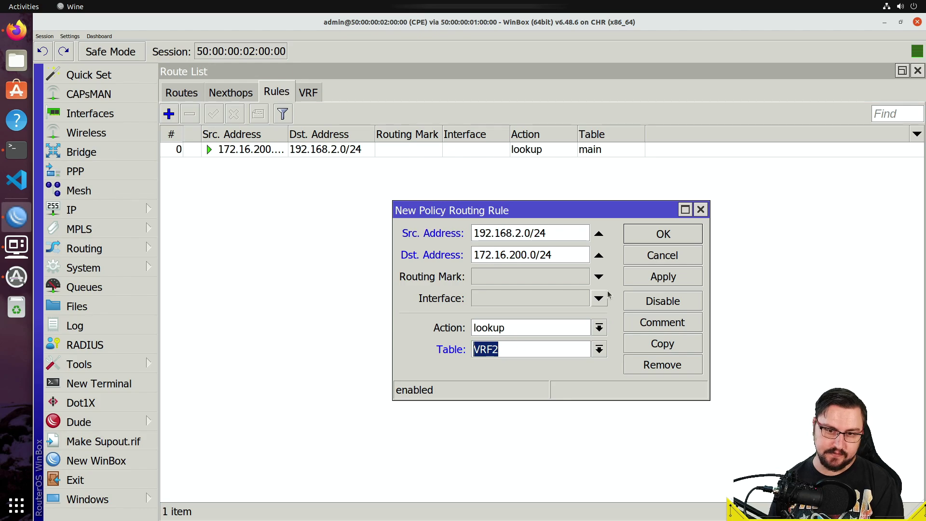
pyautogui.click(647, 277)
pyautogui.click(664, 247)
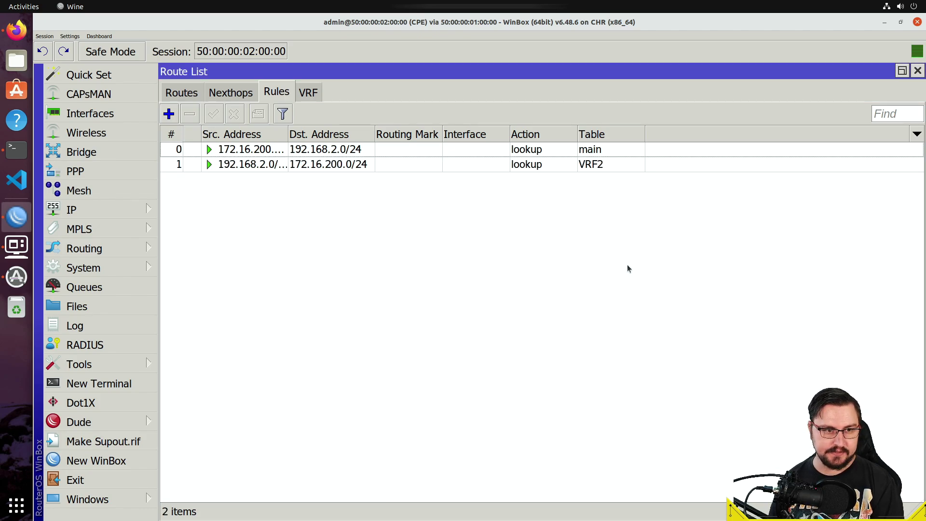
# Step: Switch to PC4's remote desktop, stop the running ping, rerun the ping to 192.168.2.100 and stop it
pyautogui.click(25, 259)
pyautogui.hotkey('ctrl', 'c')
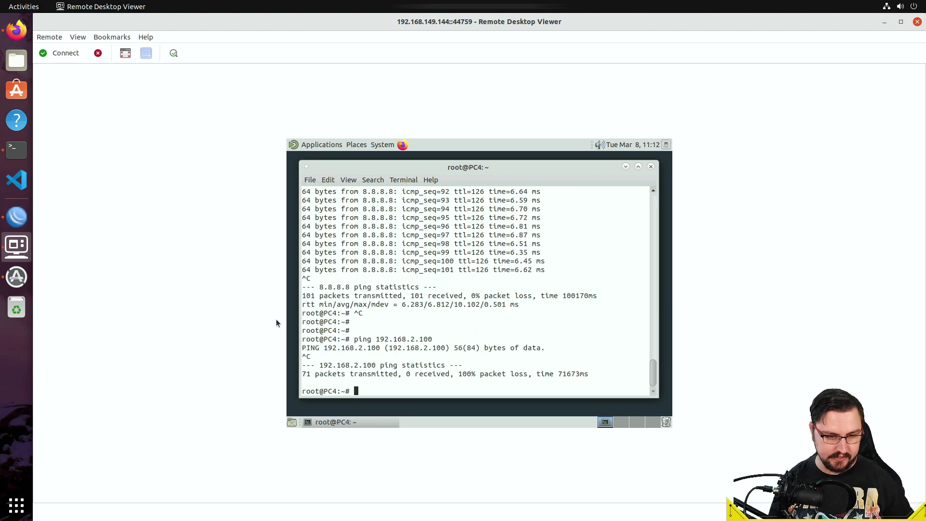
pyautogui.press('Up')
pyautogui.press('Return')
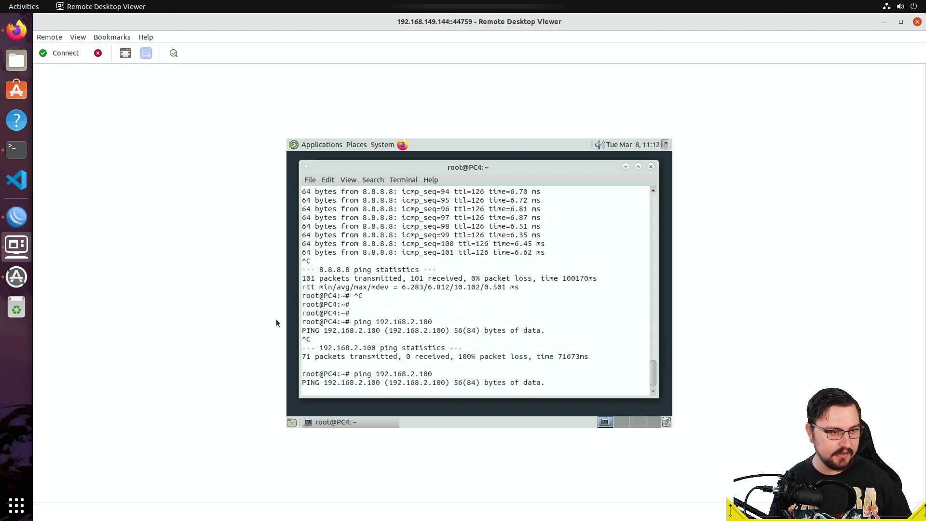
pyautogui.hotkey('ctrl', 'c')
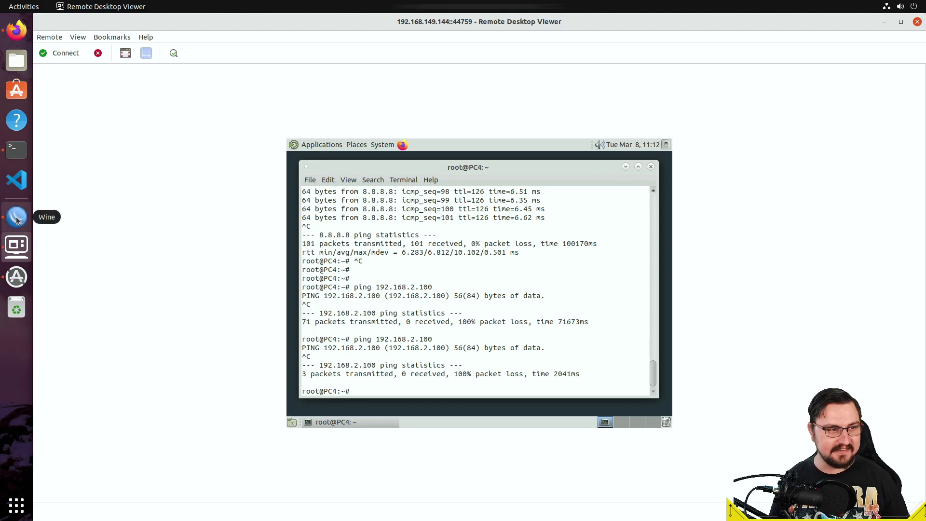
# Step: Launch PC3's remote desktop from the EVE topology in Firefox and log in to its EVE-Desktop session
pyautogui.click(16, 155)
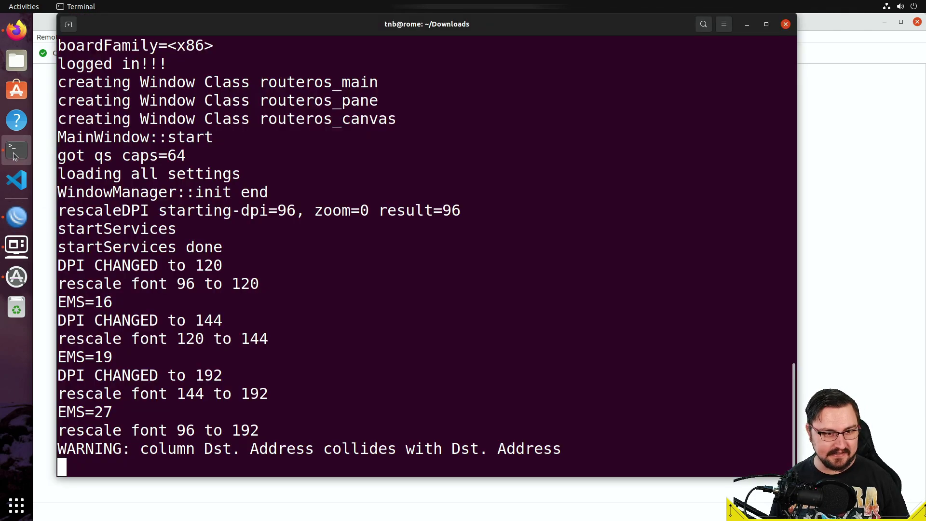
pyautogui.click(17, 217)
pyautogui.click(17, 244)
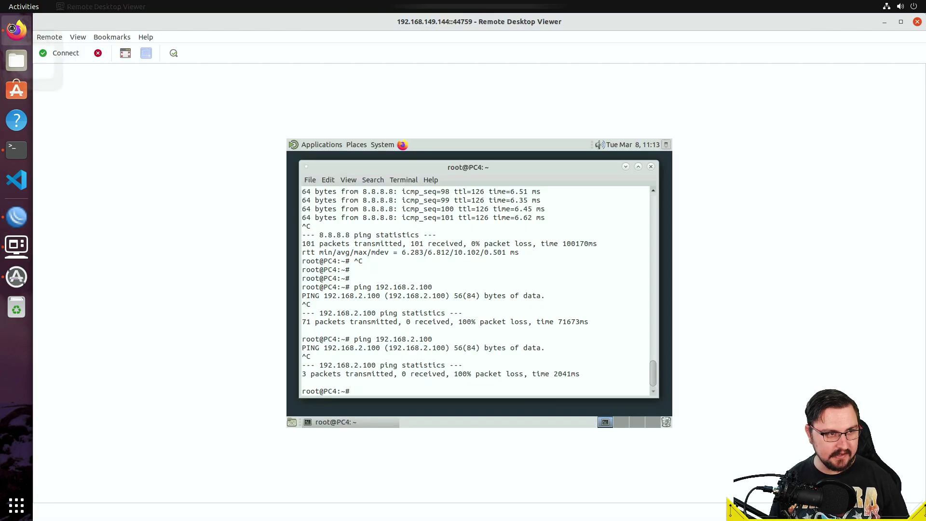
pyautogui.click(17, 30)
pyautogui.click(375, 416)
pyautogui.click(456, 465)
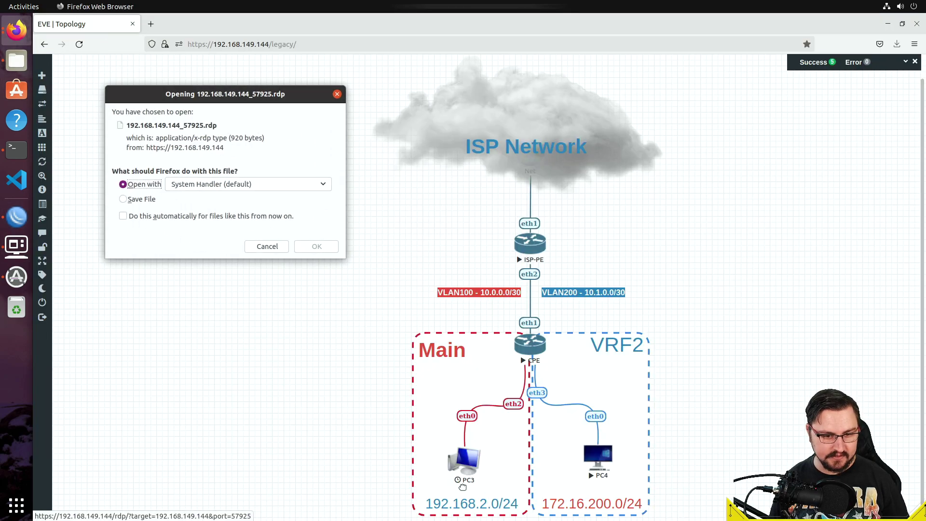
pyautogui.click(316, 247)
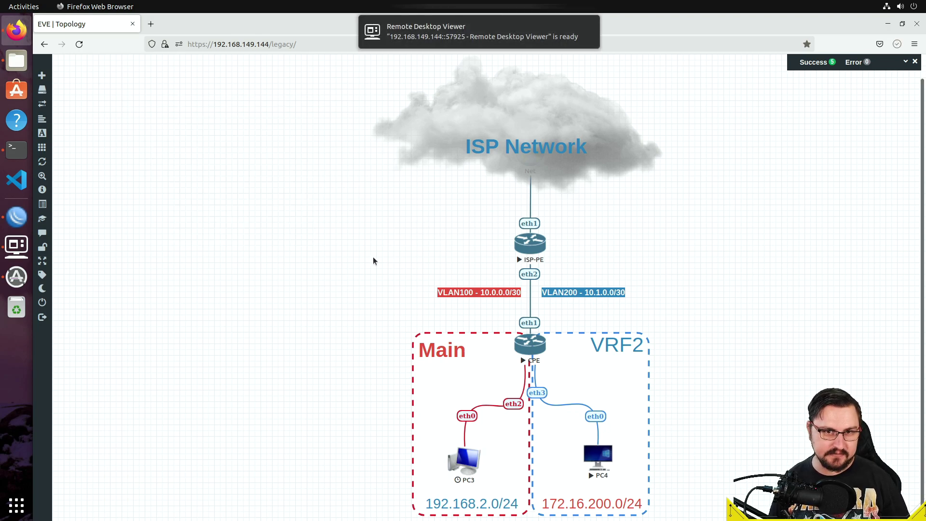
pyautogui.click(22, 249)
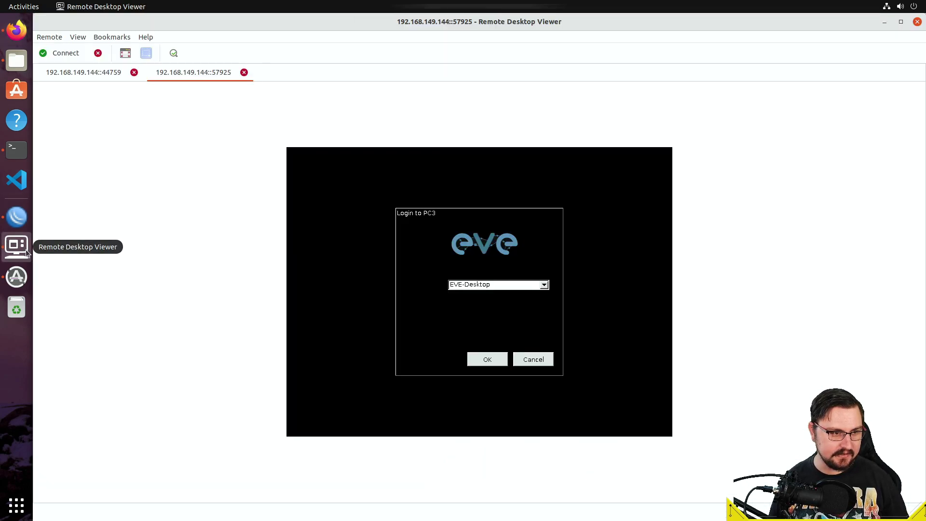
pyautogui.click(487, 359)
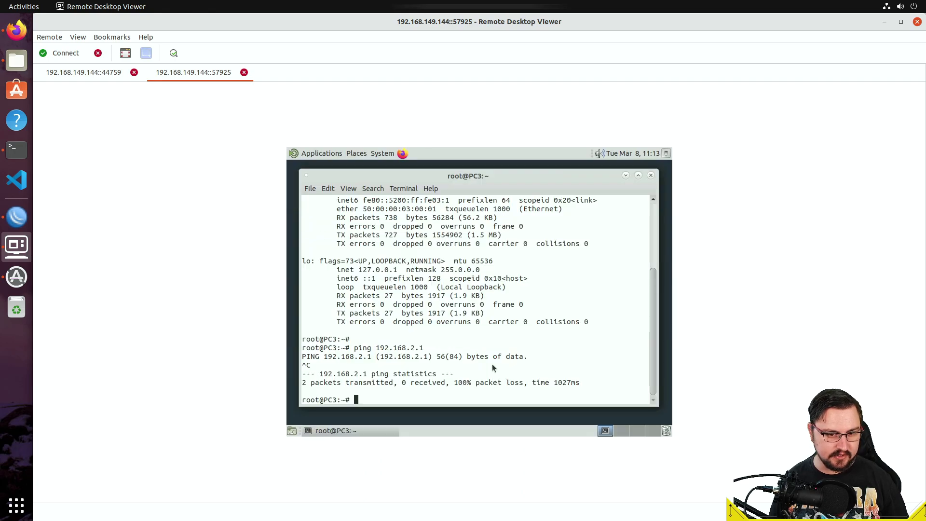
# Step: Ping the gateway 192.168.2.1 from PC3's terminal and stop the ping
pyautogui.press('Return')
pyautogui.press('Return')
pyautogui.press('Return')
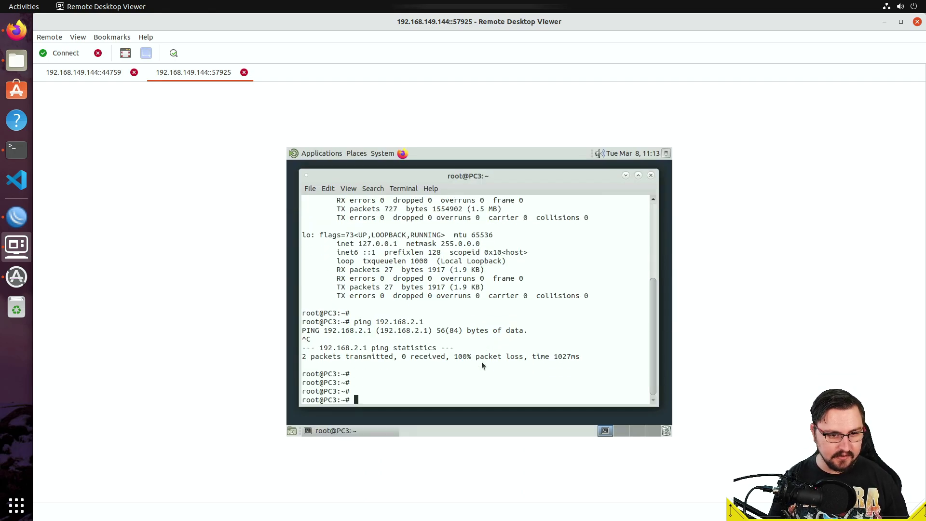
pyautogui.write('ping 192.1')
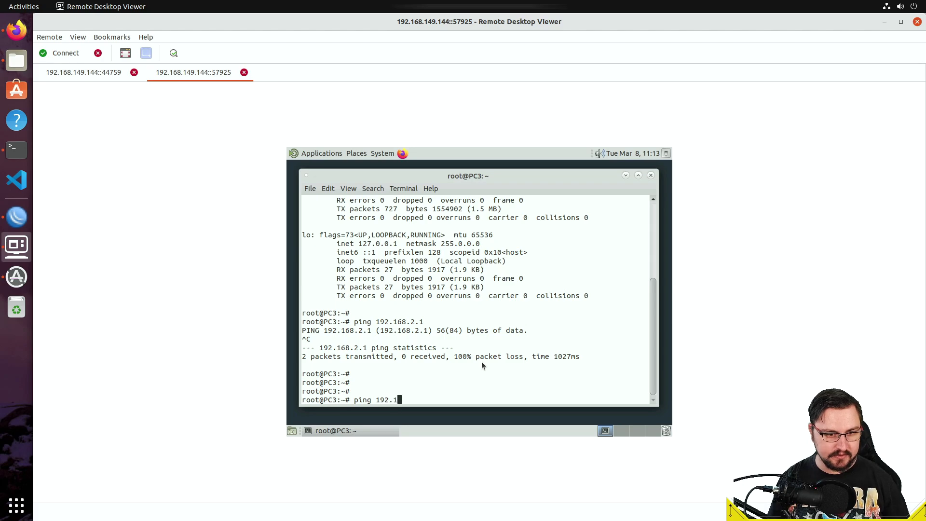
pyautogui.write('68.2.1')
pyautogui.press('Return')
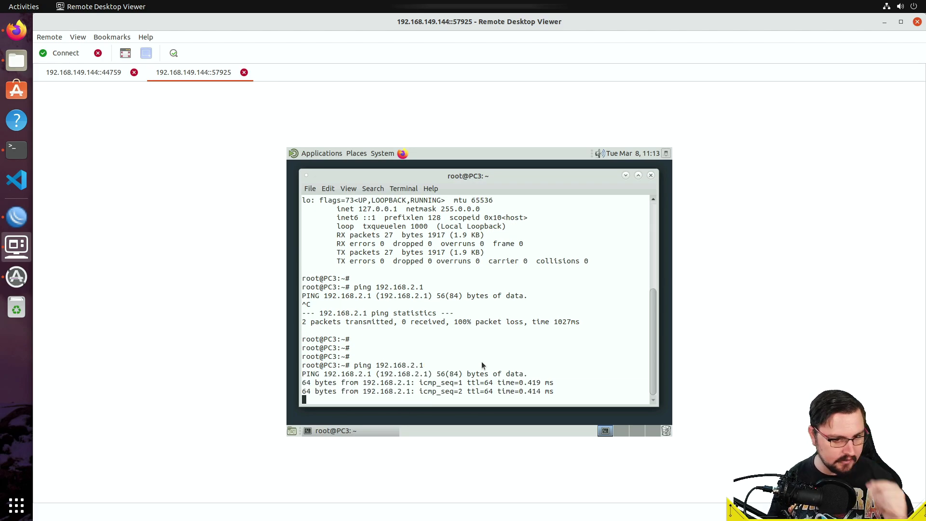
pyautogui.hotkey('ctrl', 'c')
# Step: Ping 172.16.200.100 from PC3's terminal
pyautogui.press('Up')
pyautogui.press('BackSpace')
pyautogui.press('BackSpace')
pyautogui.press('BackSpace')
pyautogui.press('BackSpace')
pyautogui.press('BackSpace')
pyautogui.press('BackSpace')
pyautogui.press('BackSpace')
pyautogui.press('BackSpace')
pyautogui.press('BackSpace')
pyautogui.press('BackSpace')
pyautogui.press('BackSpace')
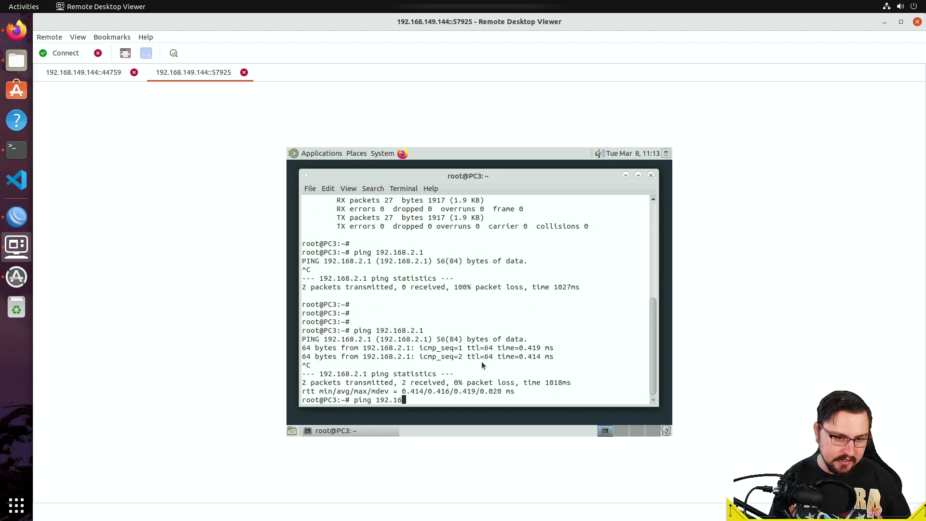
pyautogui.write('172.16')
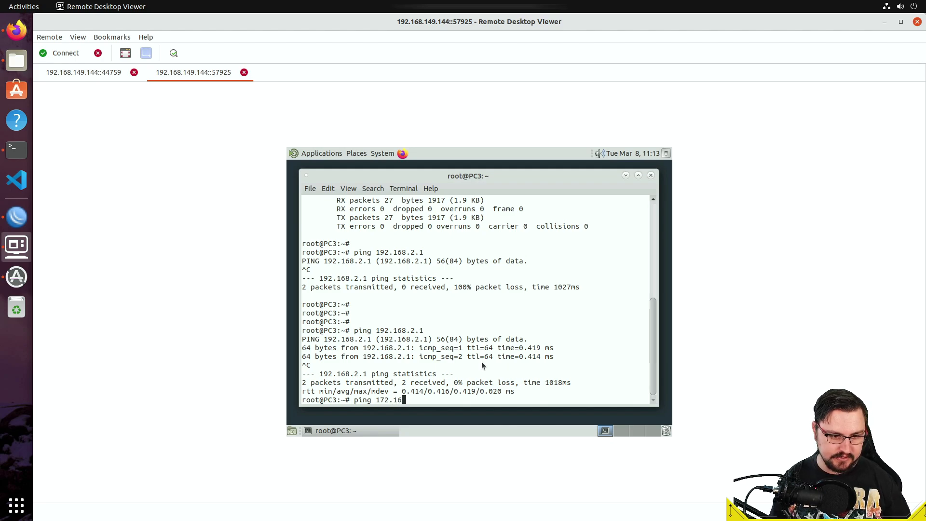
pyautogui.write('.200.100')
pyautogui.press('Return')
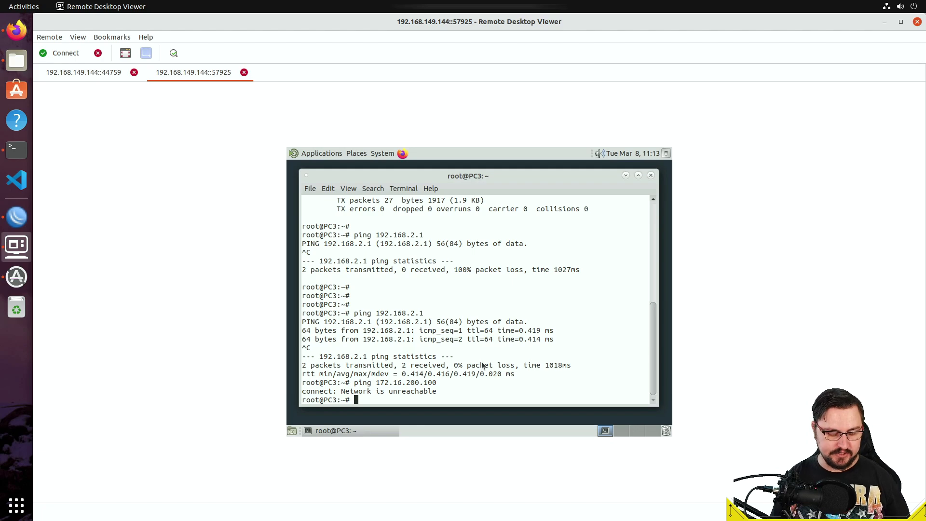
# Step: Display PC3's kernel routing table with the route command
pyautogui.write('route')
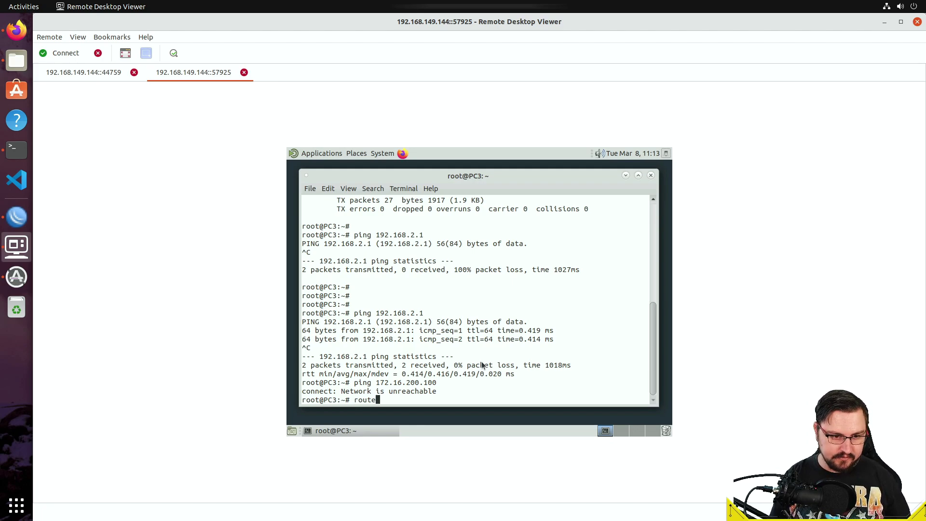
pyautogui.write(' print')
pyautogui.press('BackSpace')
pyautogui.press('BackSpace')
pyautogui.press('BackSpace')
pyautogui.press('BackSpace')
pyautogui.press('BackSpace')
pyautogui.press('BackSpace')
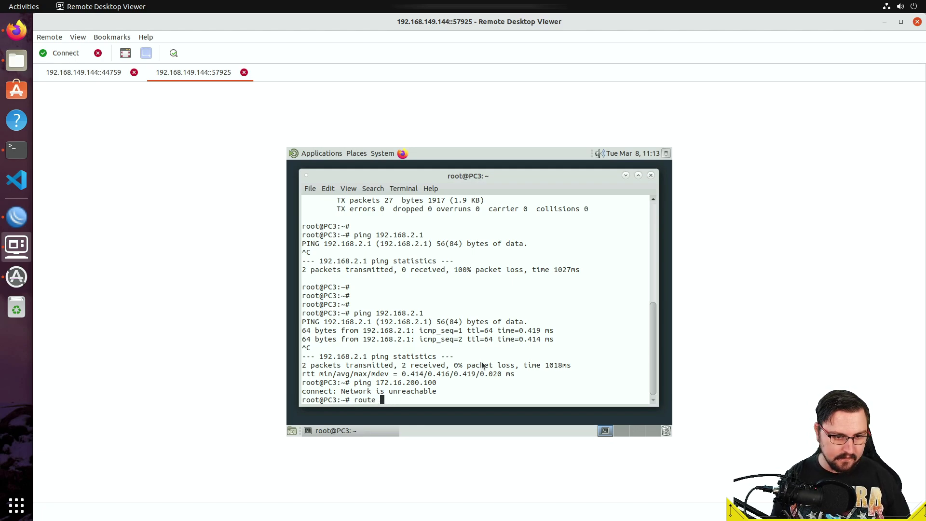
pyautogui.press('Return')
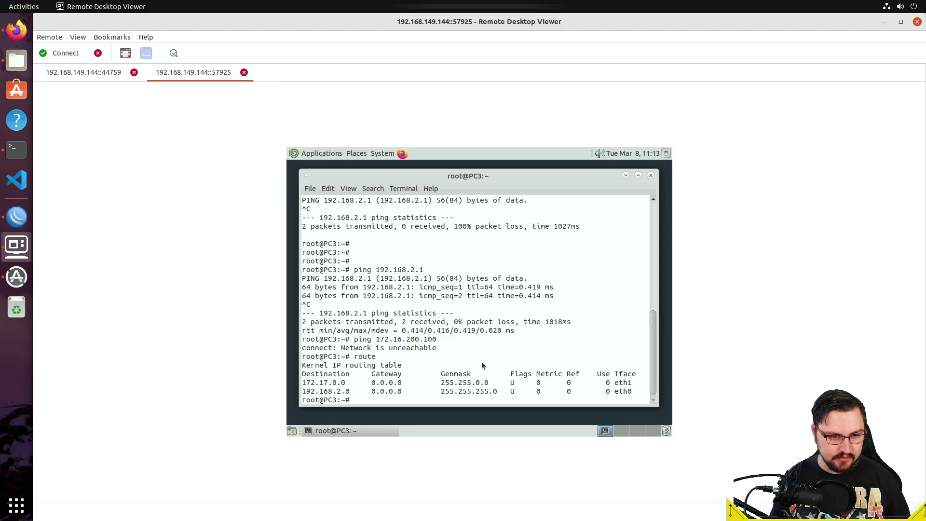
# Step: Add a default route on PC3 through gateway 192.168.2.1 with the route add command
pyautogui.write('route add ')
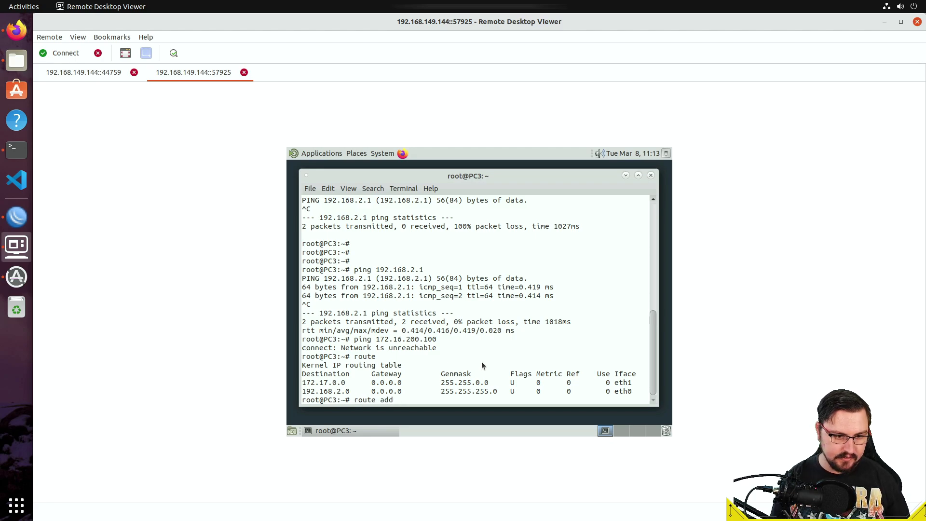
pyautogui.write('default gw ')
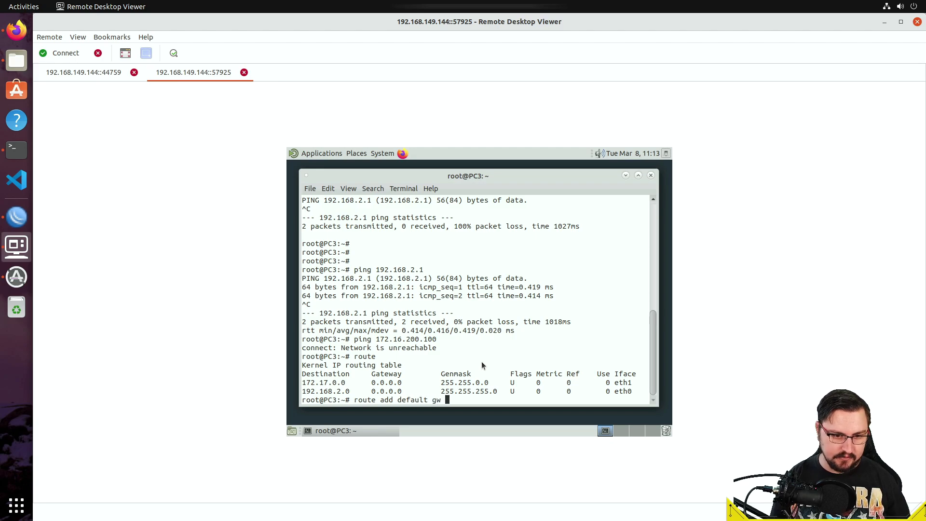
pyautogui.write('192.168.2.1')
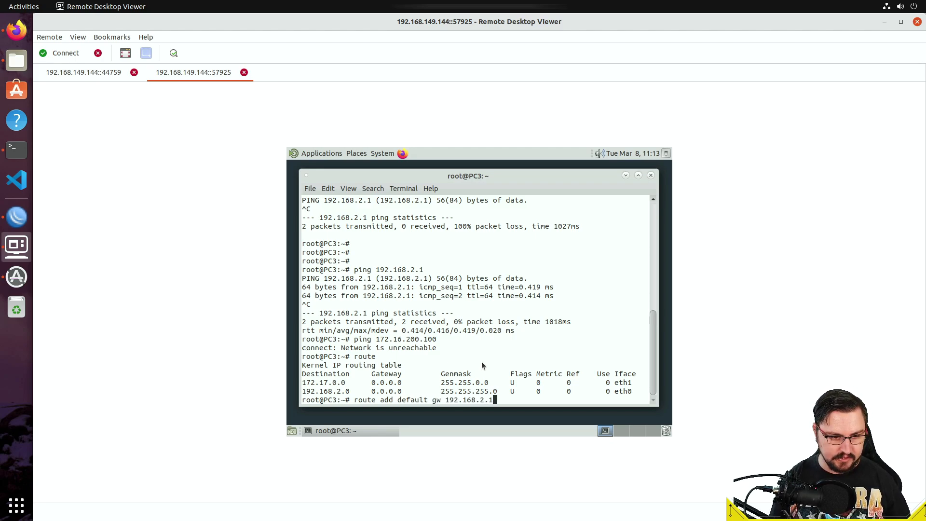
pyautogui.press('Return')
# Step: Rerun the ping to 172.16.200.100 from PC3 and stop it after a few replies
pyautogui.press('Up')
pyautogui.press('Up')
pyautogui.press('Up')
pyautogui.press('Return')
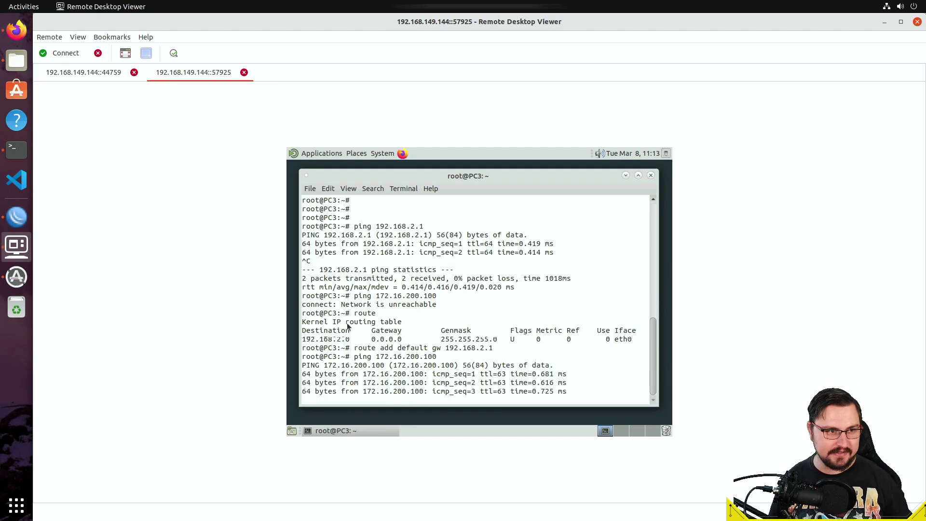
pyautogui.hotkey('ctrl', 'c')
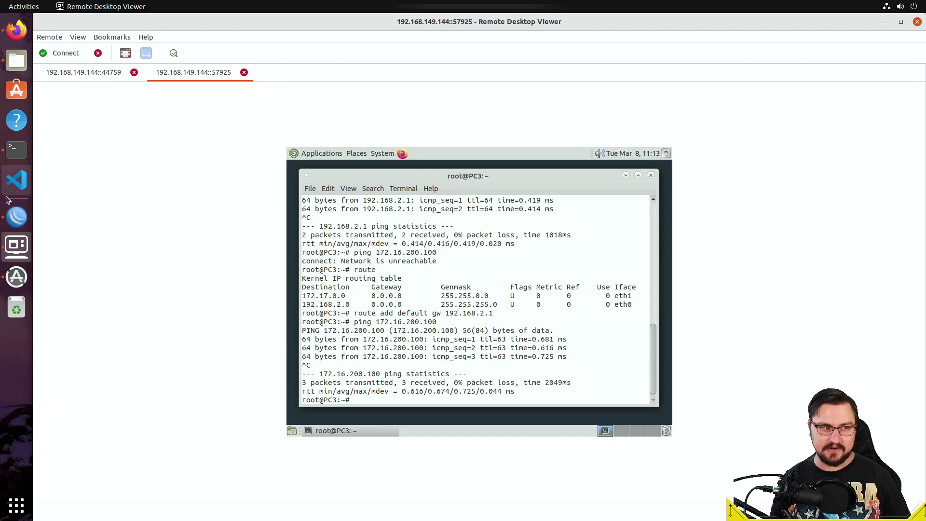
pyautogui.press('Return')
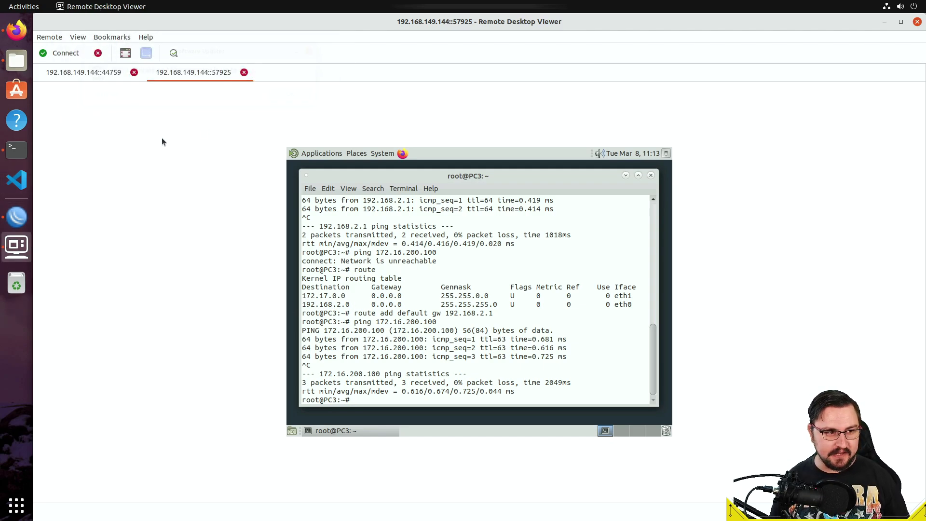
# Step: Rerun and stop the ping to 192.168.2.100 in PC4's remote desktop, then return to the EVE topology in Firefox
pyautogui.click(20, 217)
pyautogui.click(27, 243)
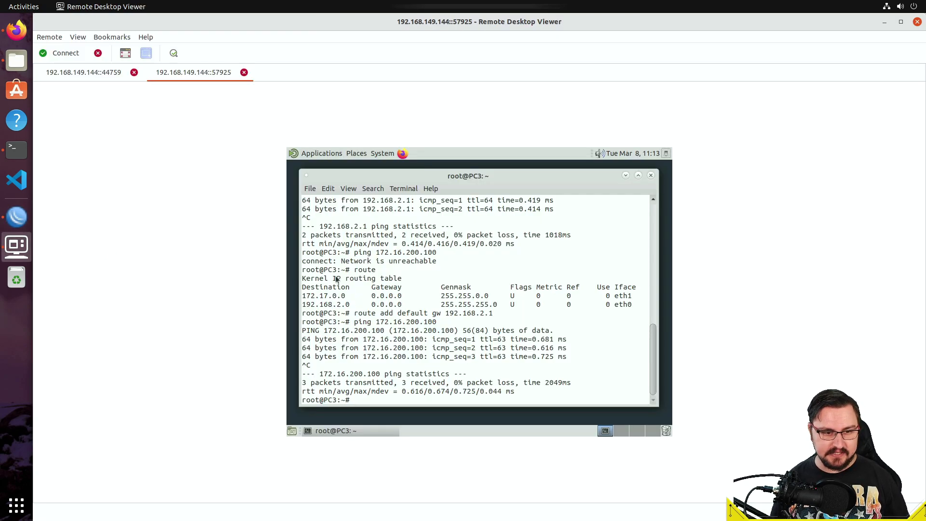
pyautogui.click(123, 77)
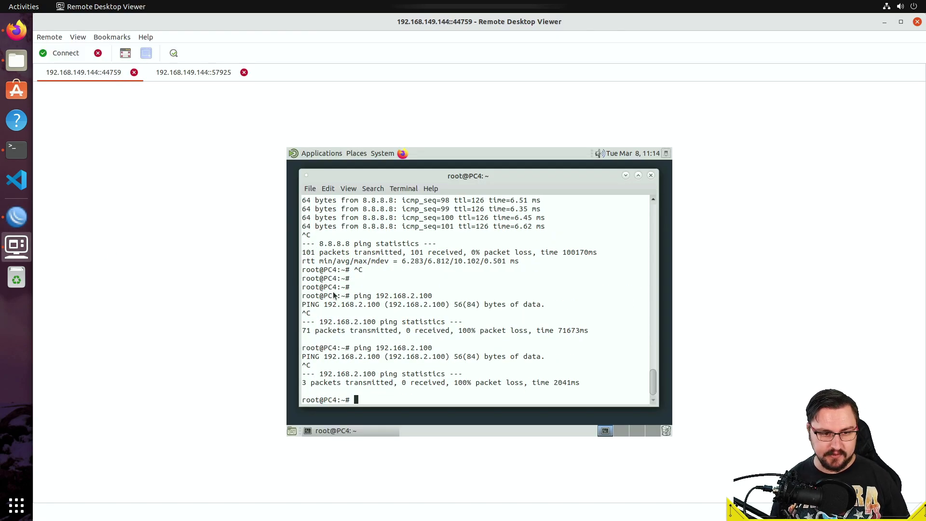
pyautogui.press('Up')
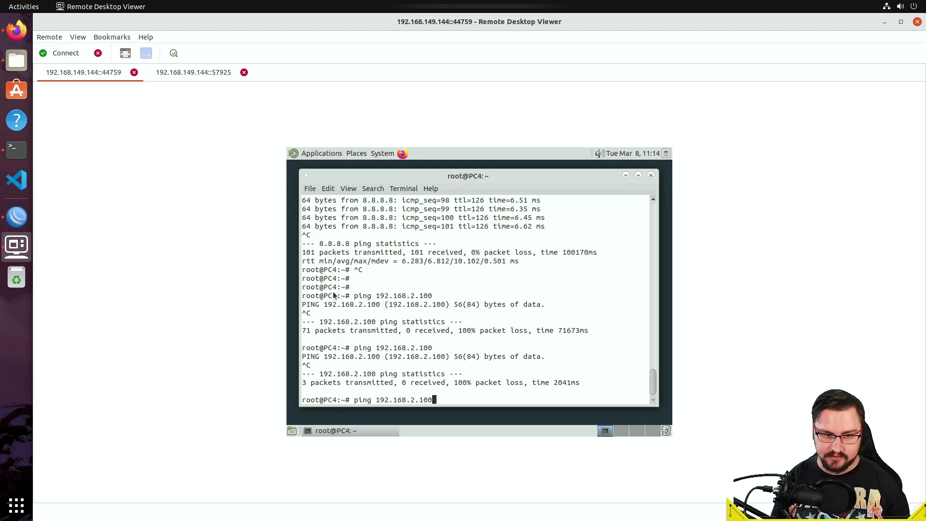
pyautogui.press('Return')
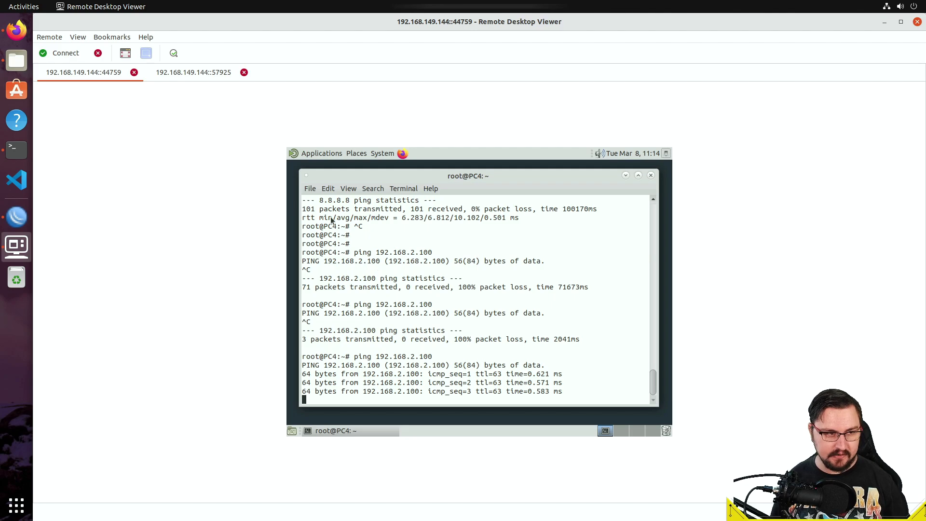
pyautogui.hotkey('ctrl', 'c')
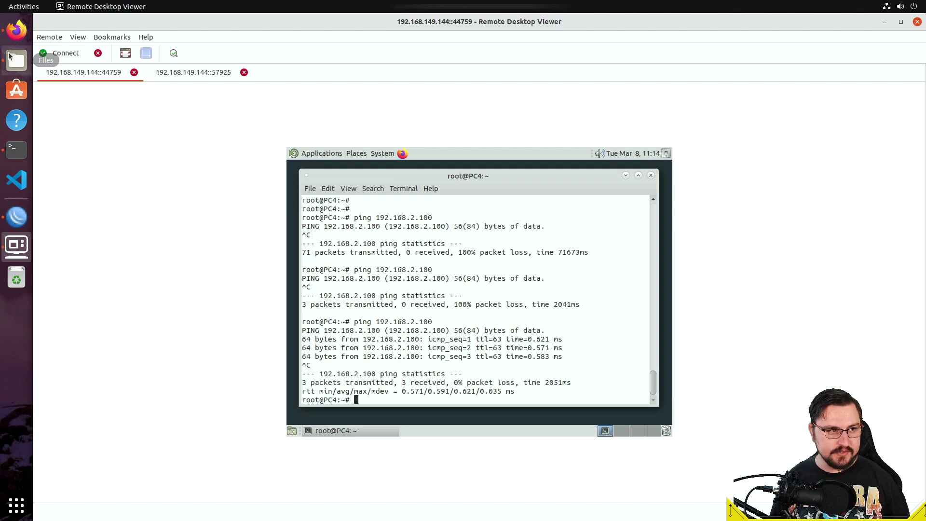
pyautogui.click(16, 28)
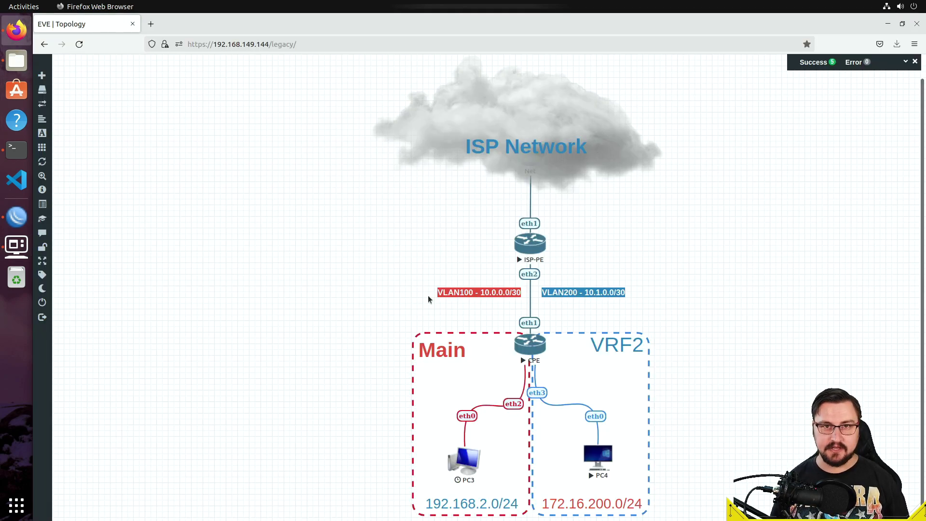